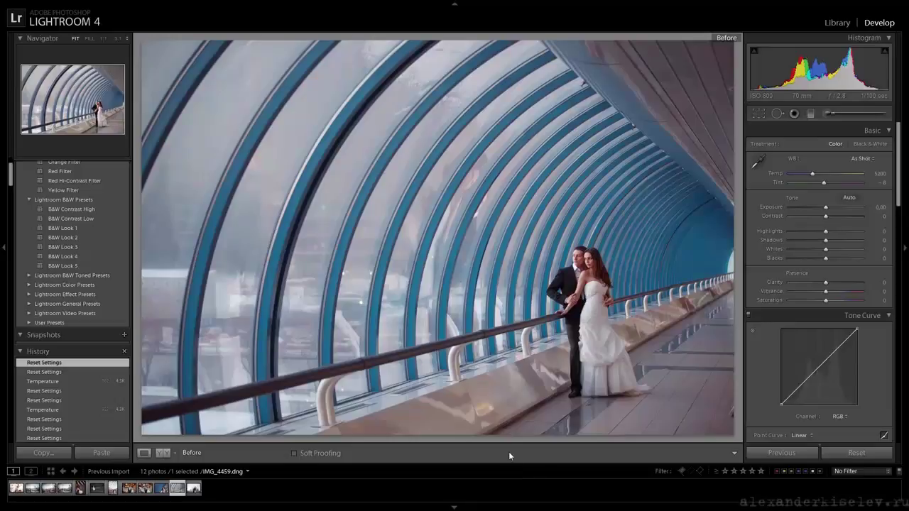
- Toggle the before/after view to compare the edit with the original photo
key(backslash)
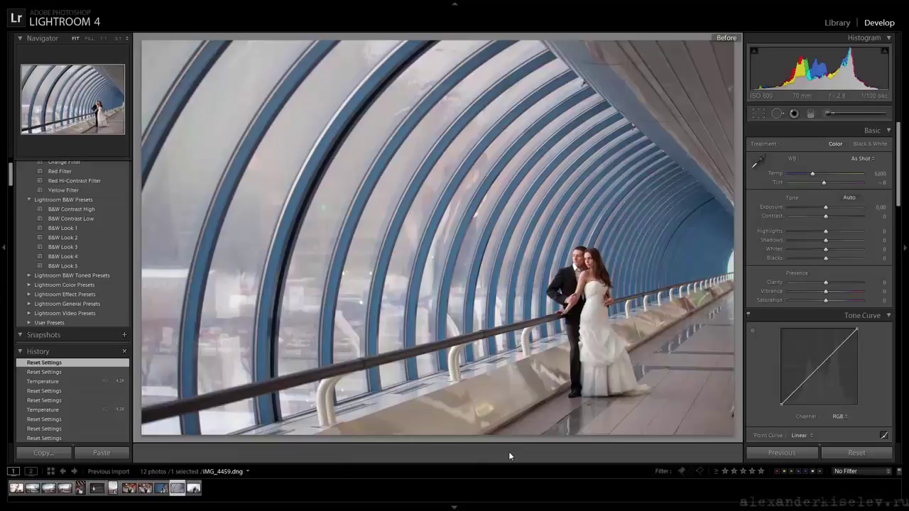
key(backslash)
key(backslash)
key(backslash)
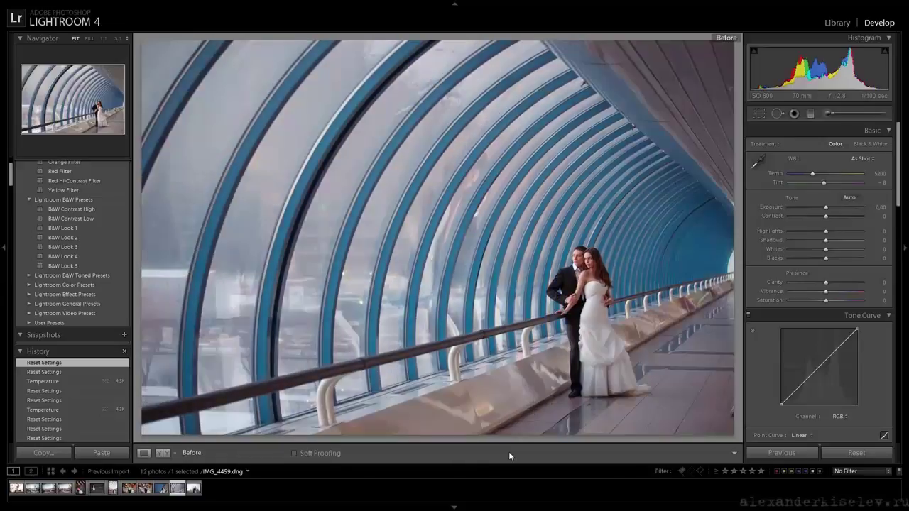
key(backslash)
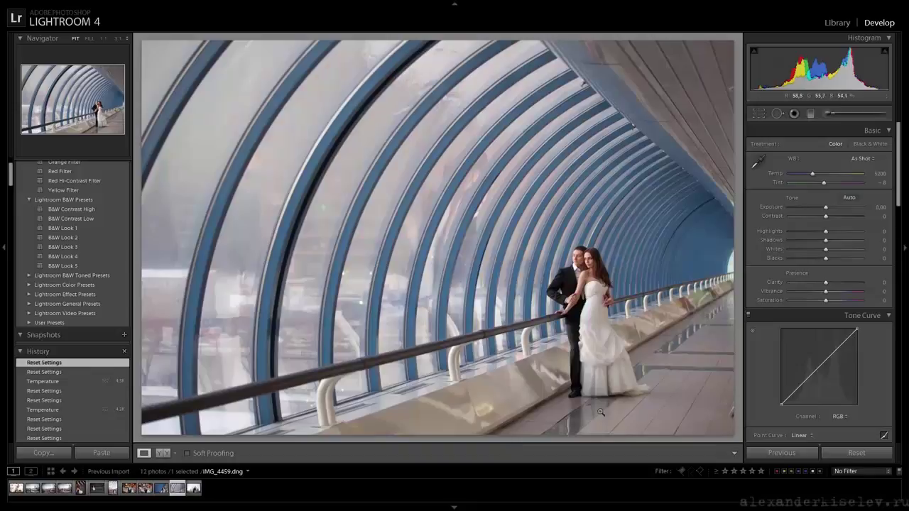
- Cool the white balance to Temp 4338 so the tunnel turns bluer
drag(811, 172, 806, 171)
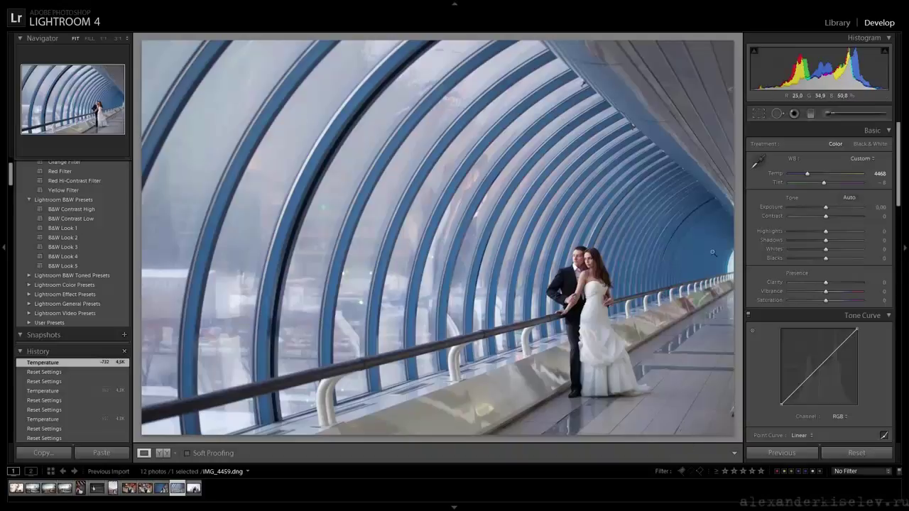
drag(808, 174, 807, 175)
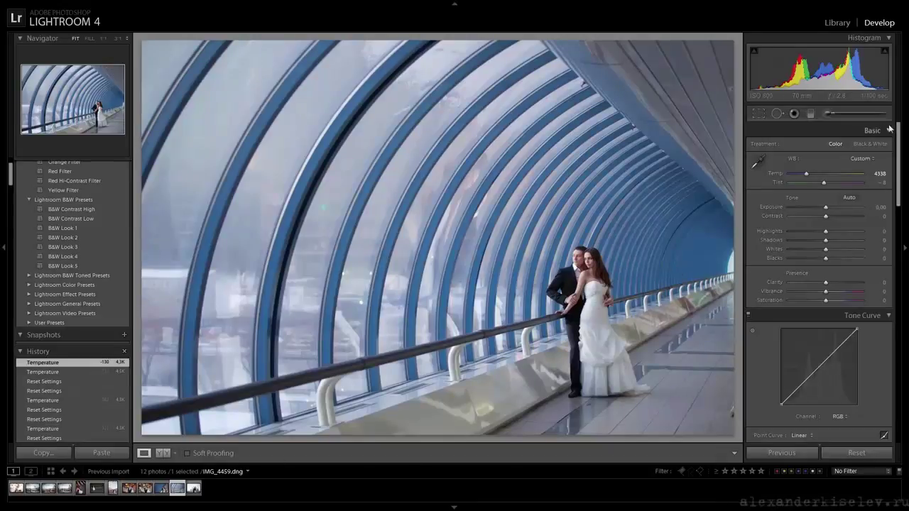
key(k)
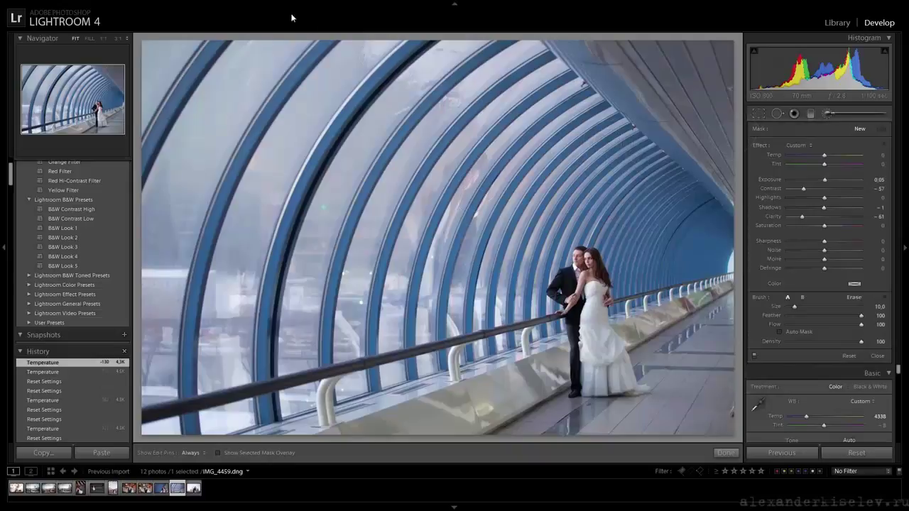
- Paint a size-14 Adjustment Brush stroke with Contrast -57 and Clarity -61 over the arches and railing
key(h)
scroll(207, 30, up, 2)
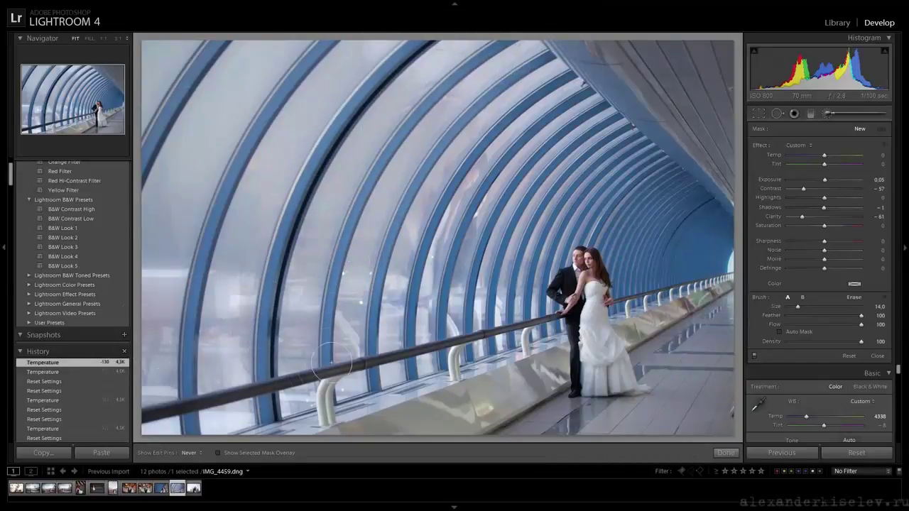
drag(414, 348, 495, 90)
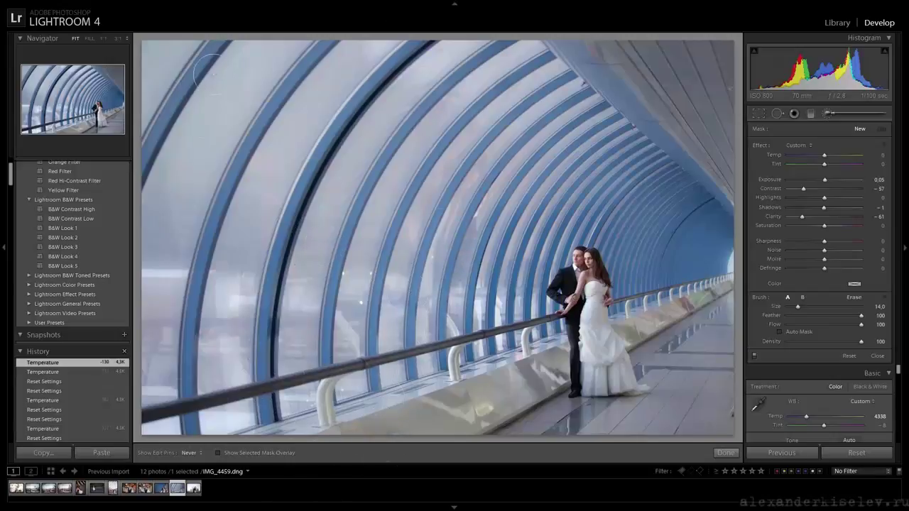
click(394, 404)
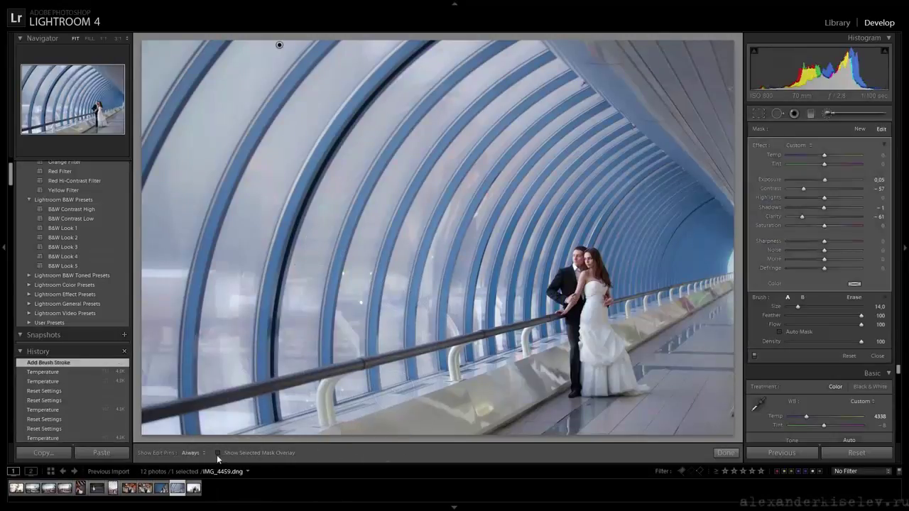
- Show the mask overlay and extend the haze over the railing, floor and left arches
click(217, 453)
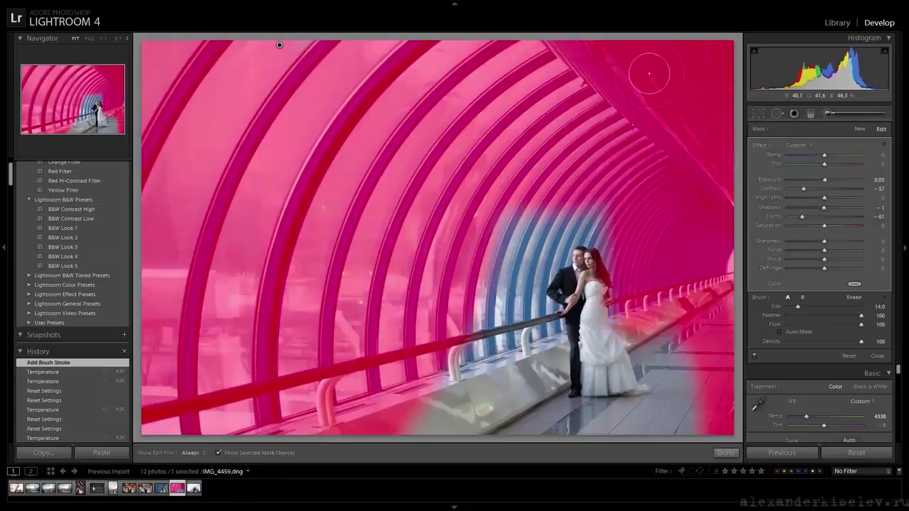
drag(684, 383, 674, 320)
key(h)
drag(662, 448, 334, 450)
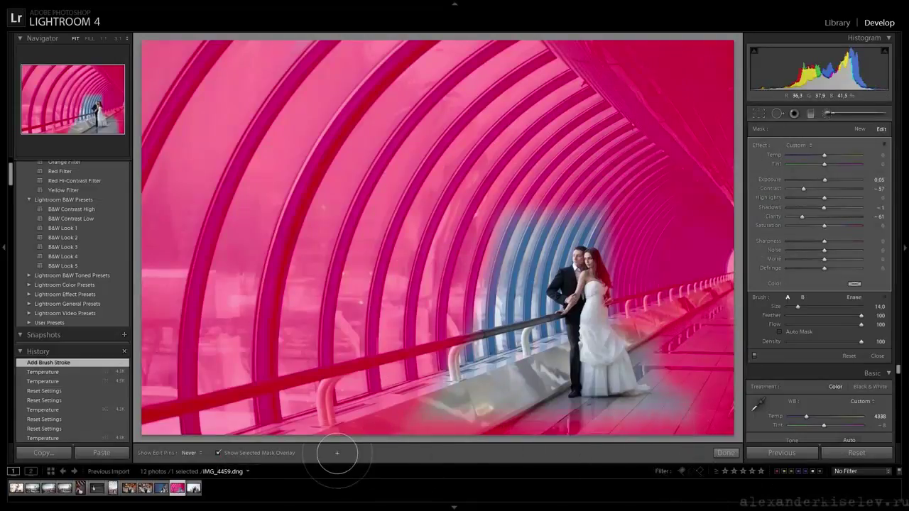
mouse_move(423, 322)
mouse_down()
mouse_move(597, 186)
mouse_move(634, 195)
mouse_up()
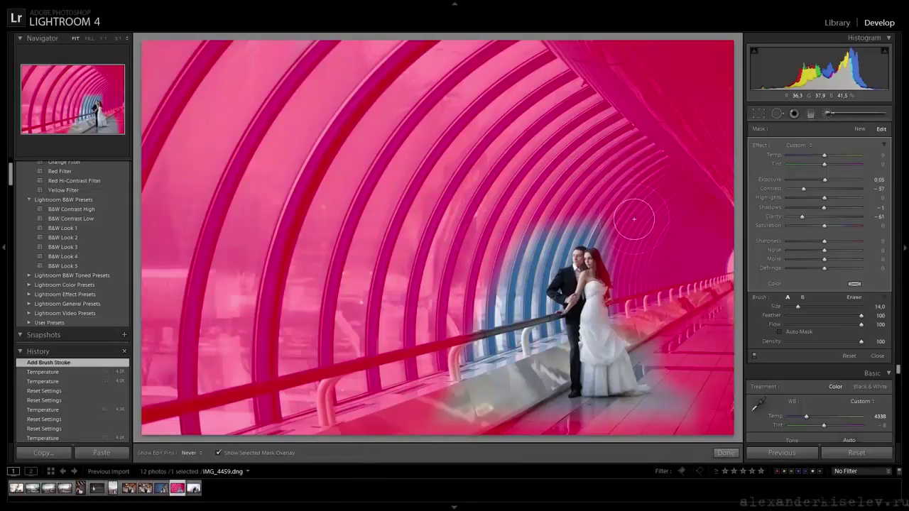
drag(489, 348, 517, 213)
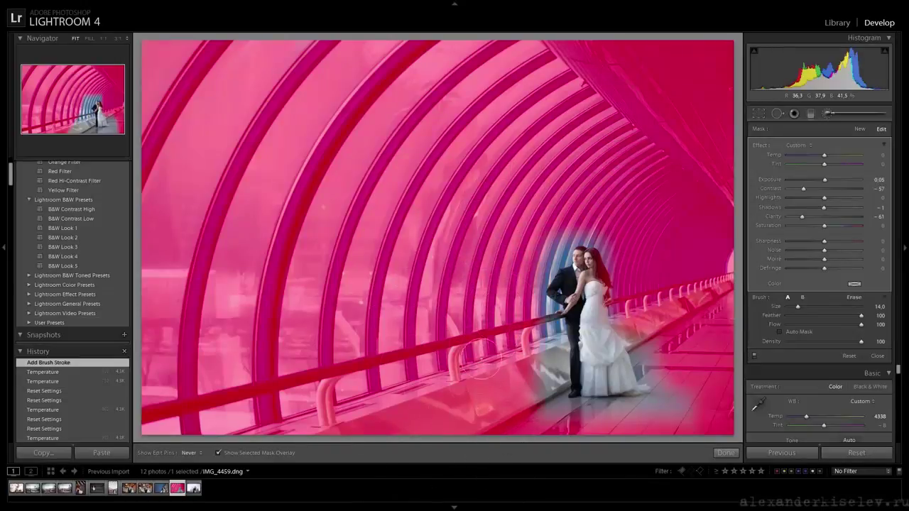
- Refine the haze edge around the couple with small strokes and finish brushing
click(702, 422)
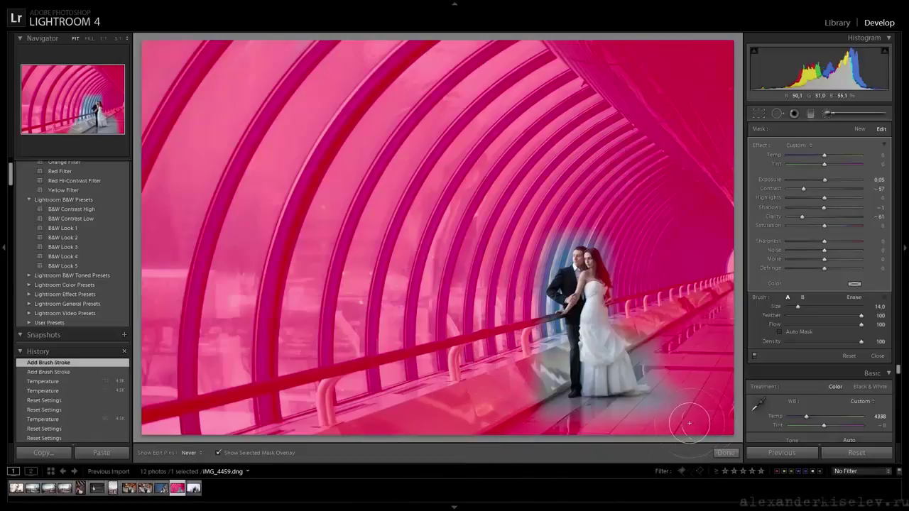
scroll(689, 419, down, 3)
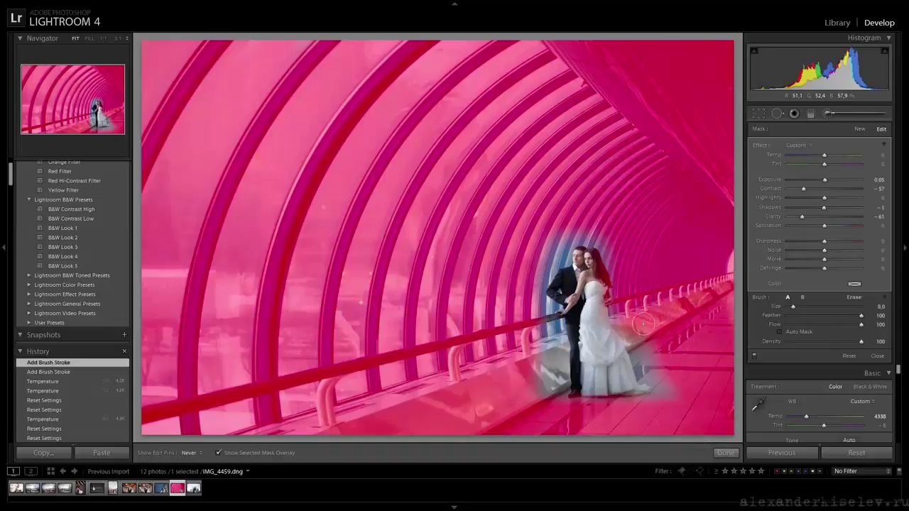
key(h)
drag(632, 206, 641, 274)
key(h)
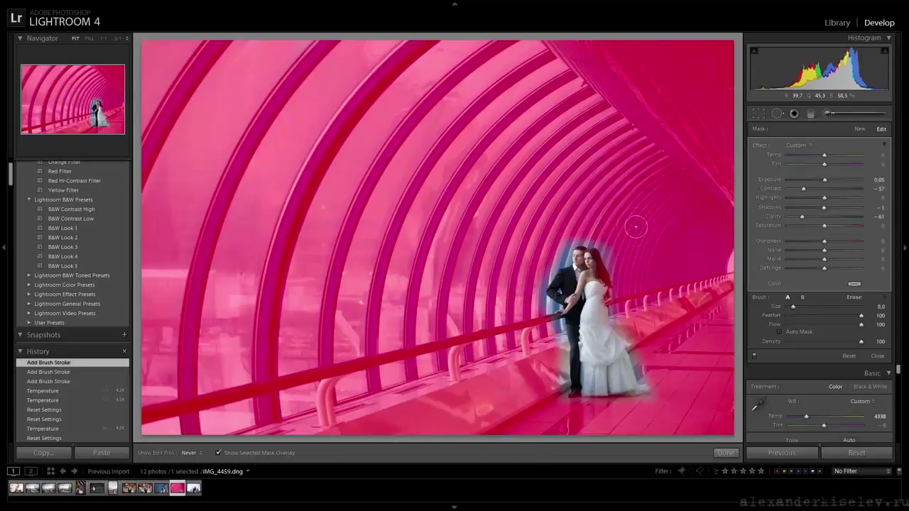
click(725, 453)
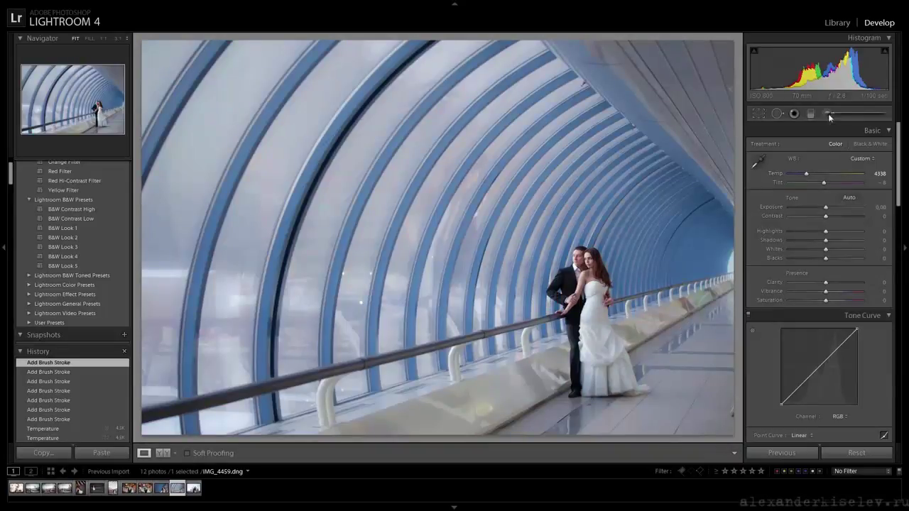
- Tint the brushed haze teal at hue 191 with saturation 35
click(828, 114)
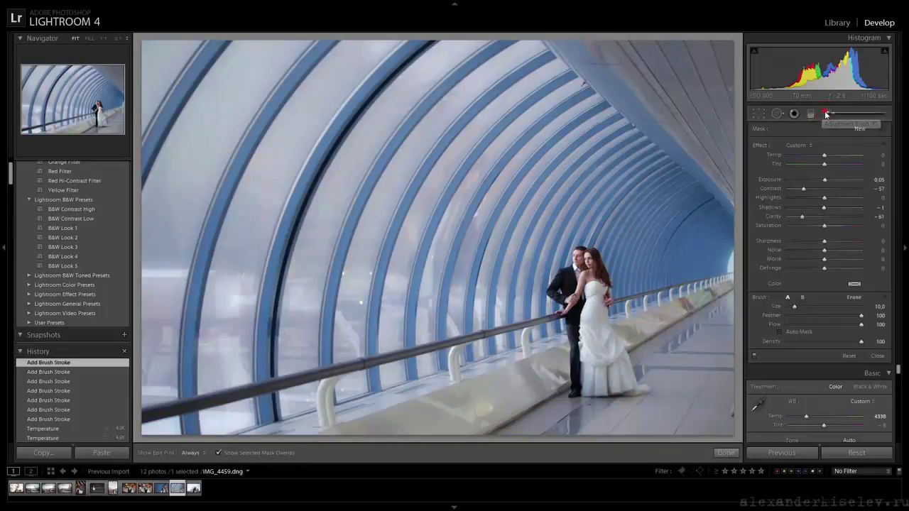
click(279, 46)
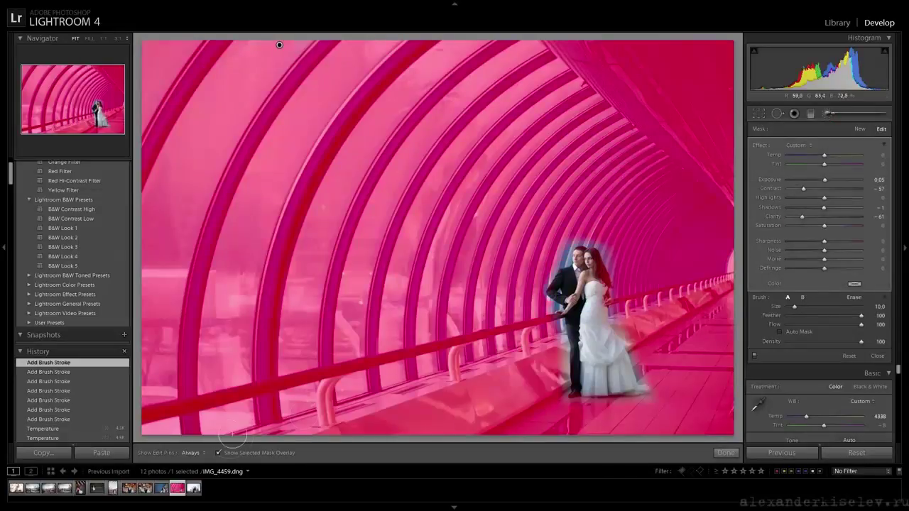
click(220, 453)
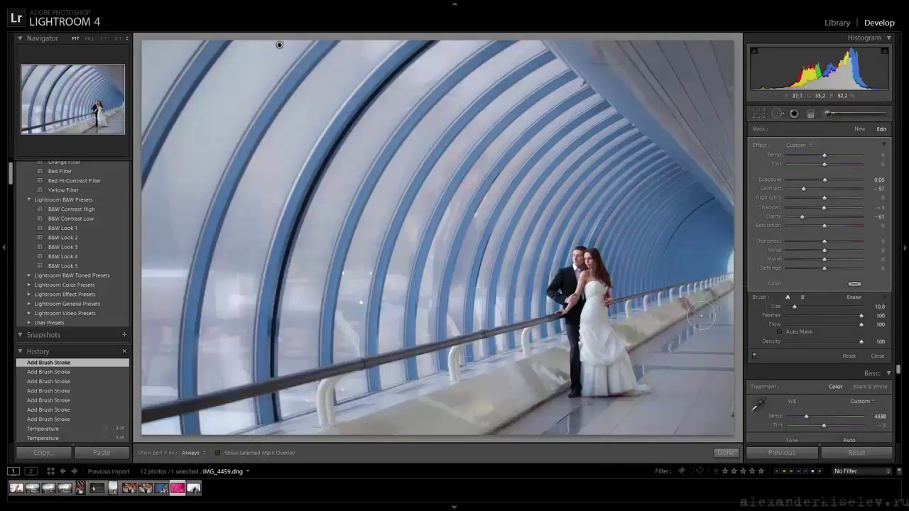
click(852, 285)
click(752, 308)
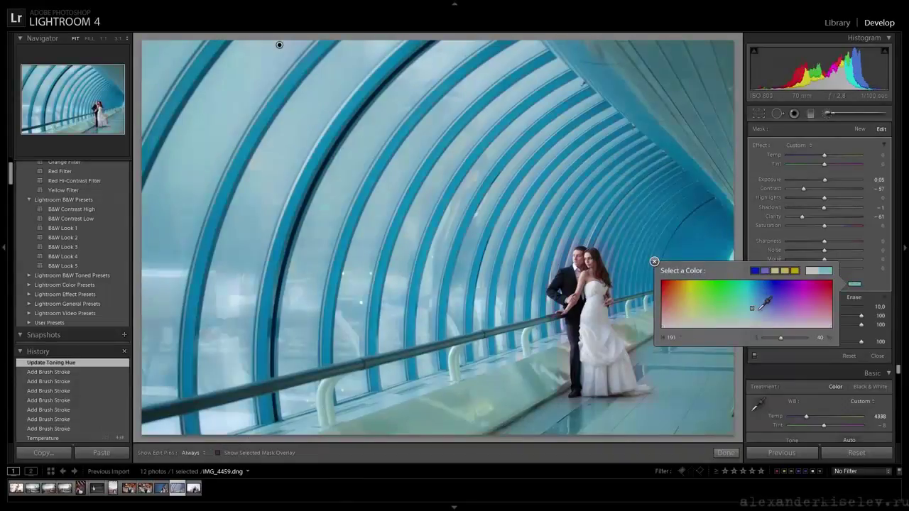
drag(753, 308, 753, 311)
click(654, 261)
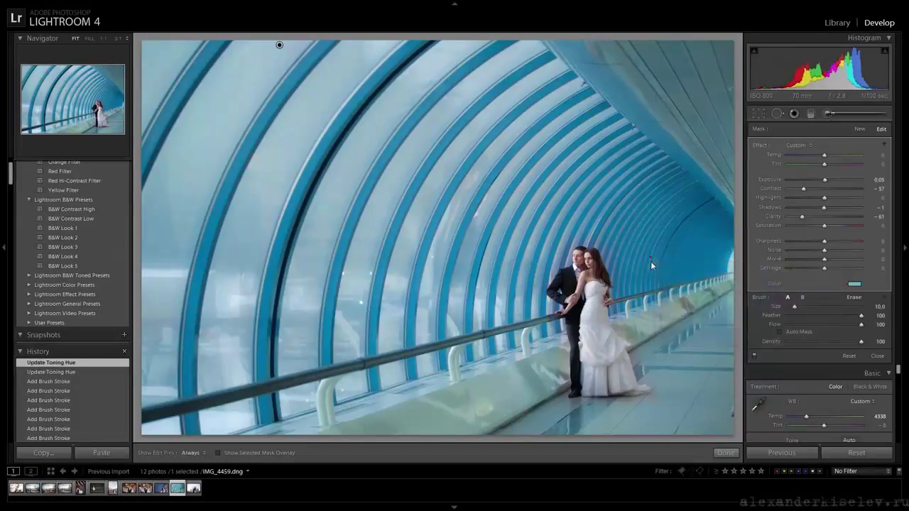
click(725, 457)
- Compare against the original, preview the reset look, and undo to restore the edits
key(backslash)
key(backslash)
key(backslash)
key(backslash)
click(851, 454)
key(ctrl+z)
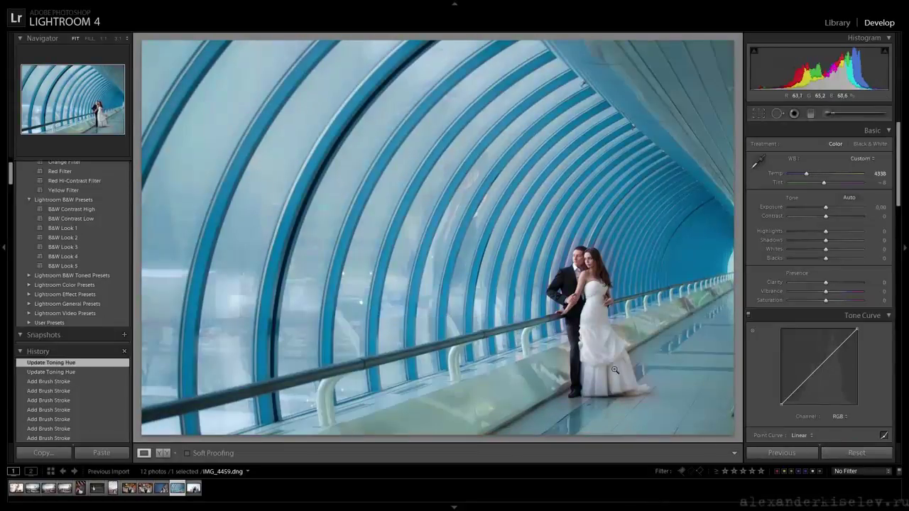
- Send the photo to Photoshop CS6 with Edit In and zoom into the glass
right_click(192, 488)
mouse_move(203, 278)
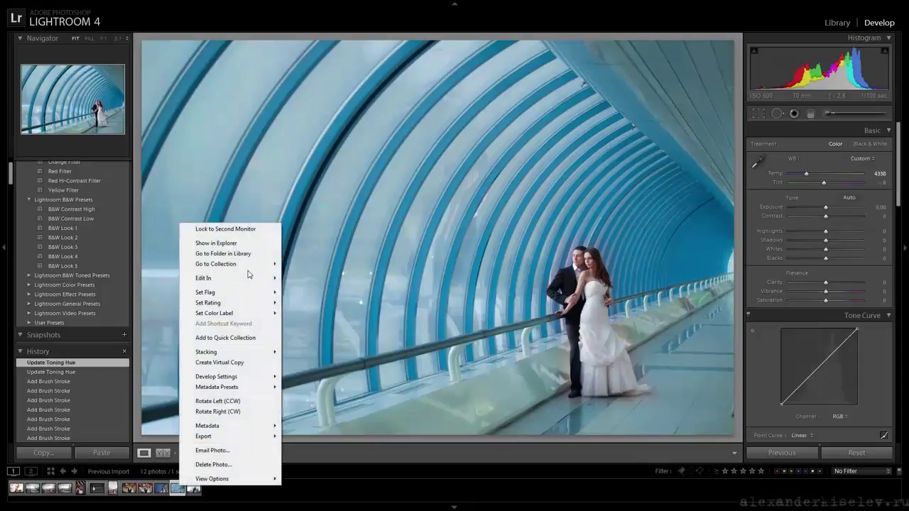
click(355, 278)
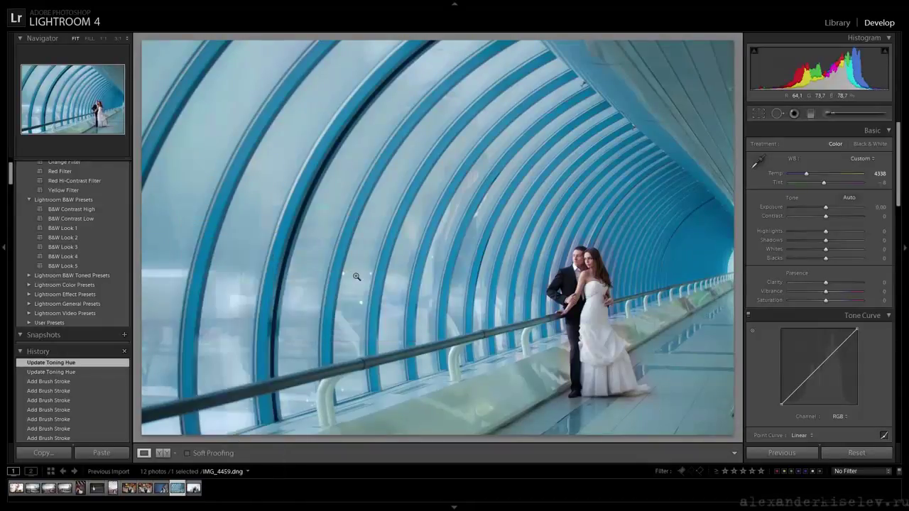
scroll(426, 213, up, 3)
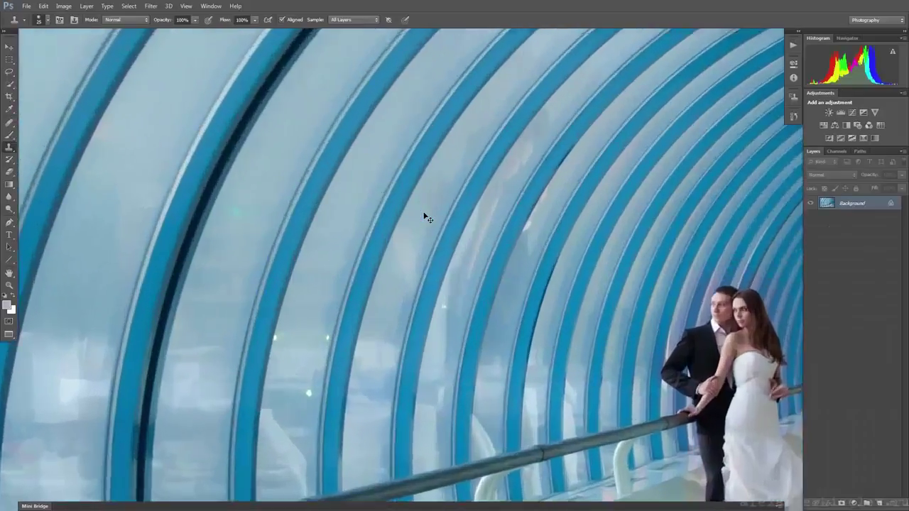
scroll(426, 213, up, 3)
drag(275, 318, 296, 389)
- Heal the bright light spots on the glass and arch edge with the Healing Brush
key(j)
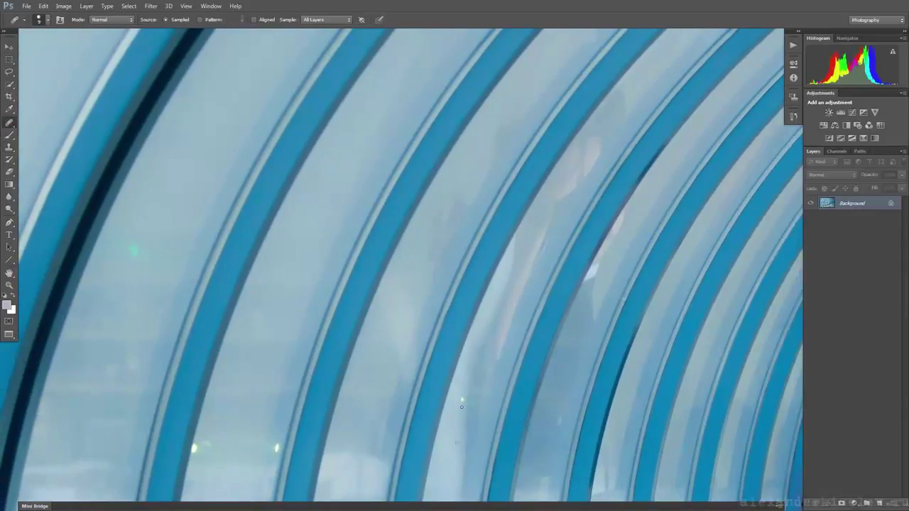
drag(439, 433, 519, 323)
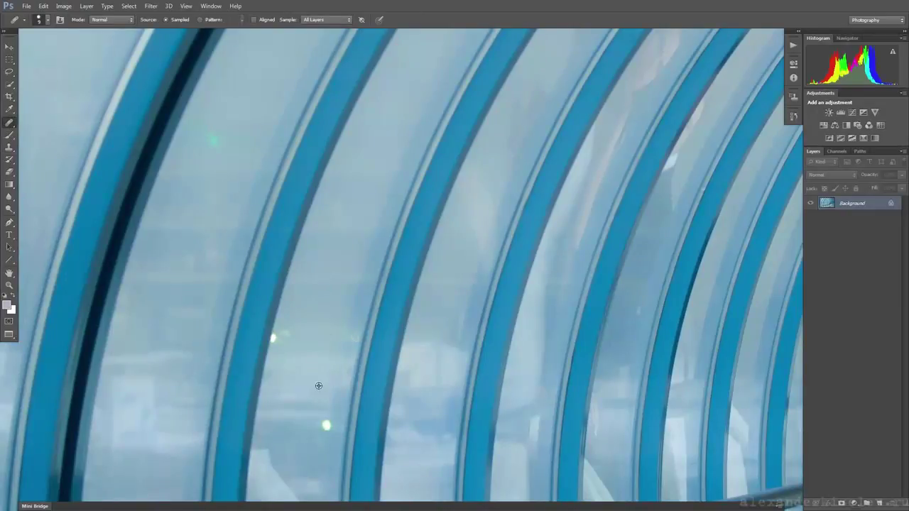
click(326, 426)
click(324, 402)
scroll(353, 374, up, 5)
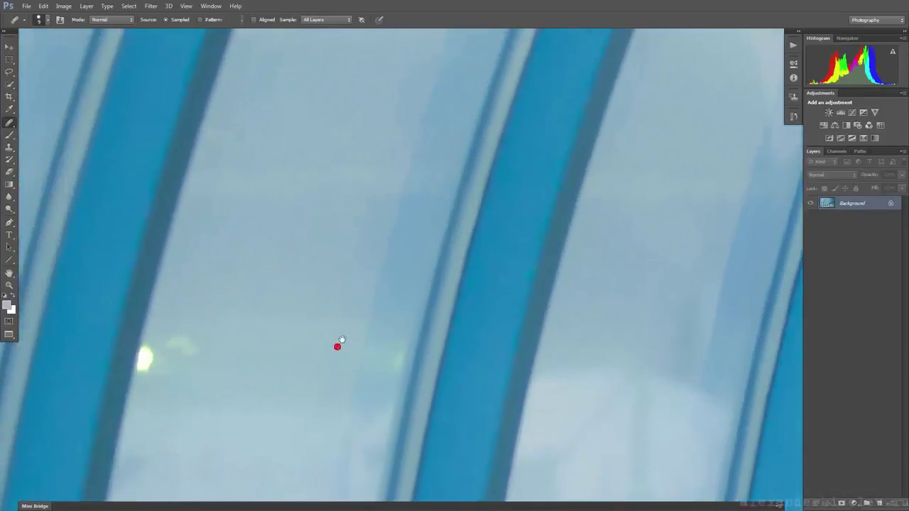
drag(336, 345, 392, 282)
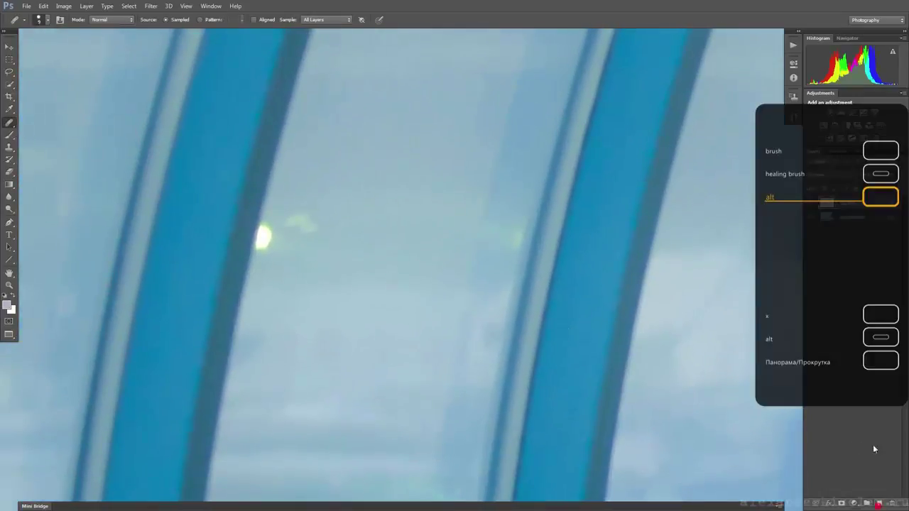
drag(271, 252, 262, 236)
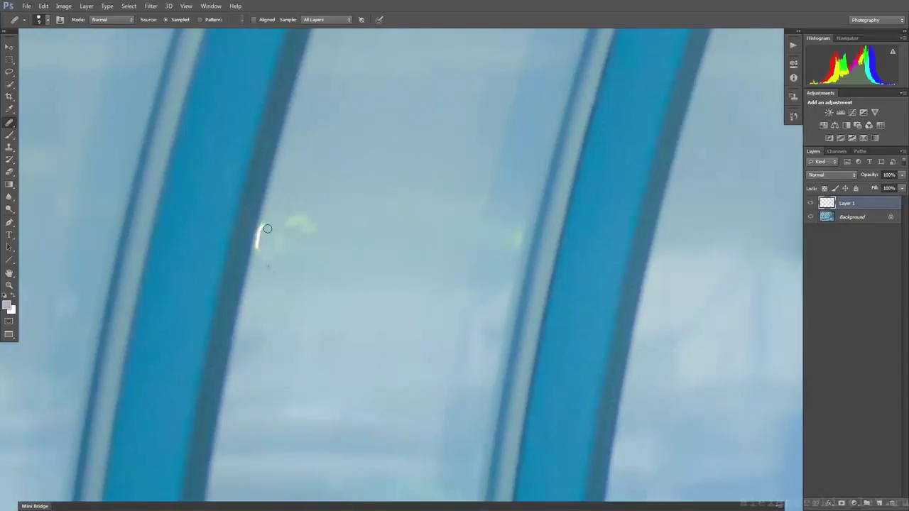
- Switch to the Clone Stamp and zoom in on the glass panes to retouch
key(s)
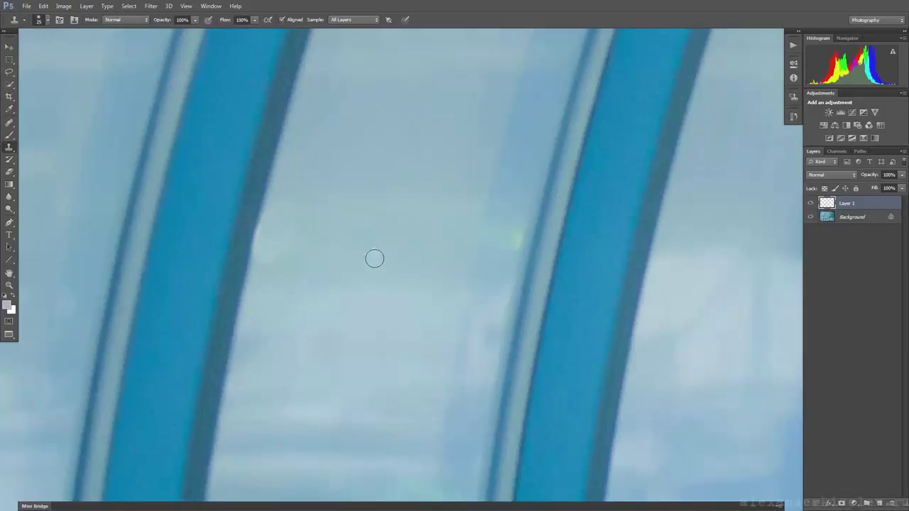
scroll(367, 335, down, 2)
scroll(328, 336, down, 2)
scroll(328, 328, down, 2)
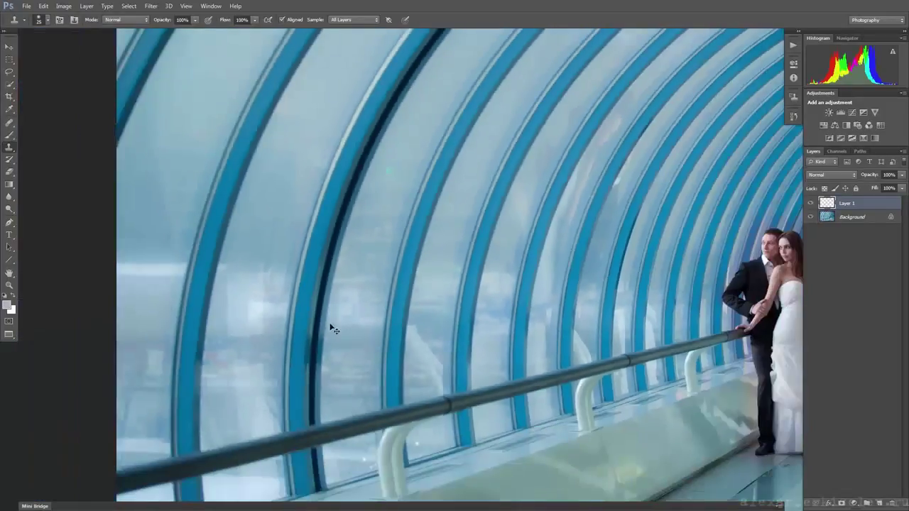
scroll(329, 327, down, 1)
drag(336, 217, 304, 284)
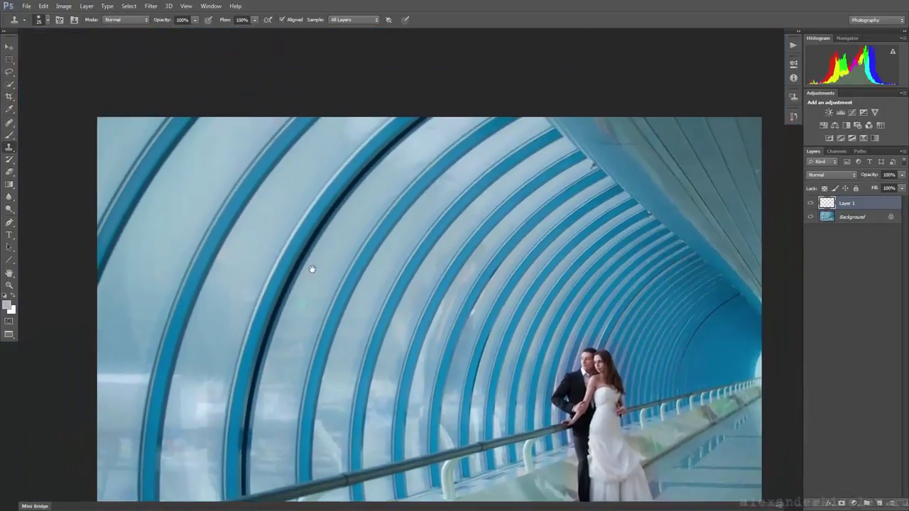
scroll(349, 265, up, 2)
scroll(390, 314, up, 3)
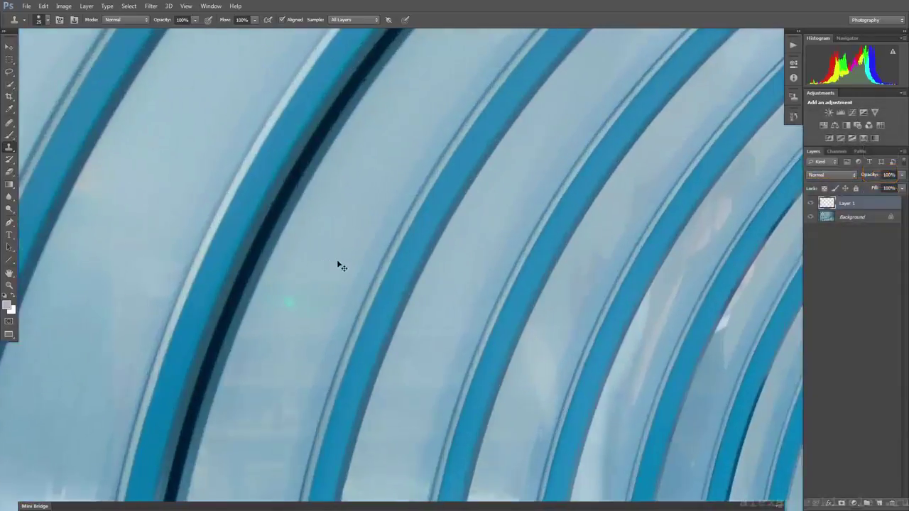
scroll(339, 263, up, 2)
scroll(384, 260, up, 2)
scroll(373, 320, up, 1)
scroll(362, 298, up, 1)
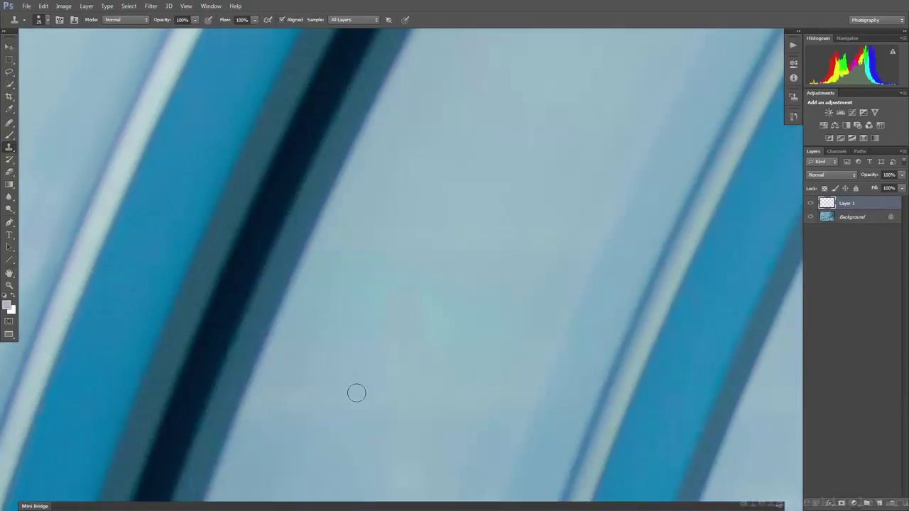
click(390, 298)
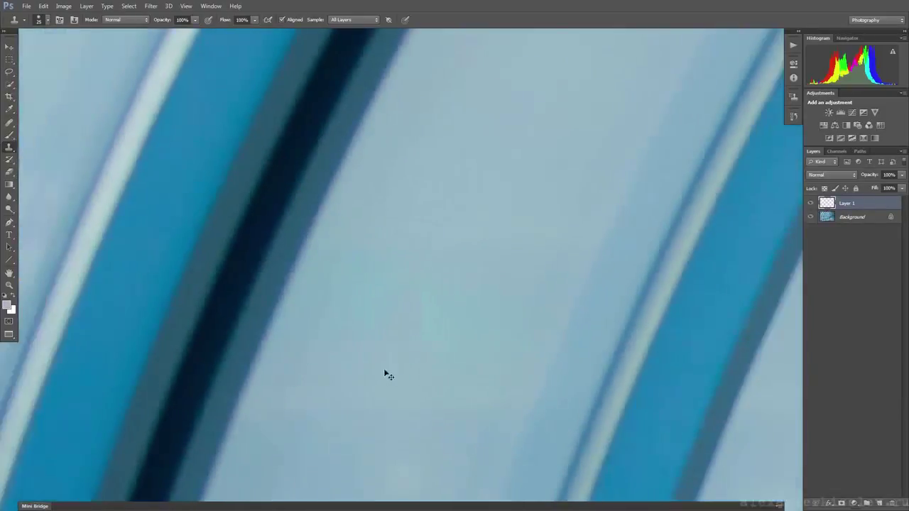
scroll(390, 375, down, 3)
scroll(424, 377, down, 3)
scroll(390, 305, down, 1)
drag(390, 305, 350, 273)
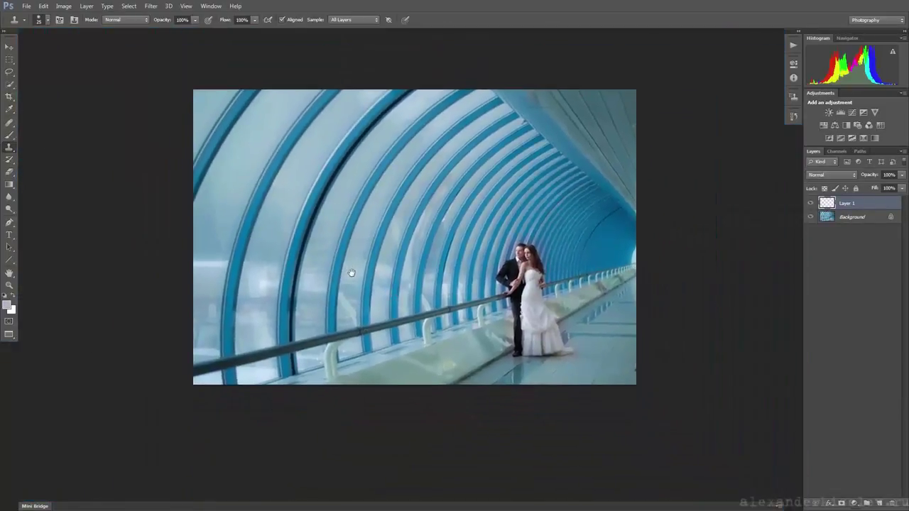
scroll(351, 273, up, 1)
scroll(311, 377, up, 1)
scroll(367, 327, up, 1)
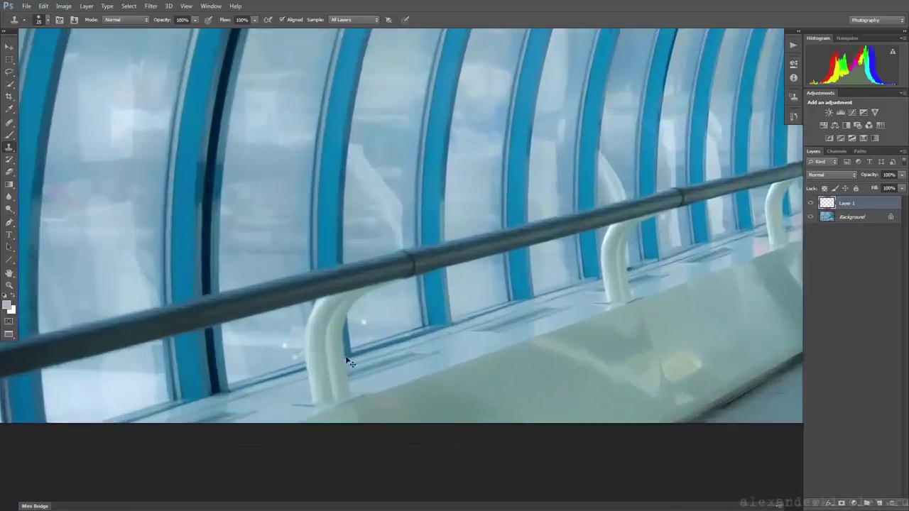
scroll(348, 363, up, 1)
scroll(326, 375, up, 1)
scroll(379, 296, up, 1)
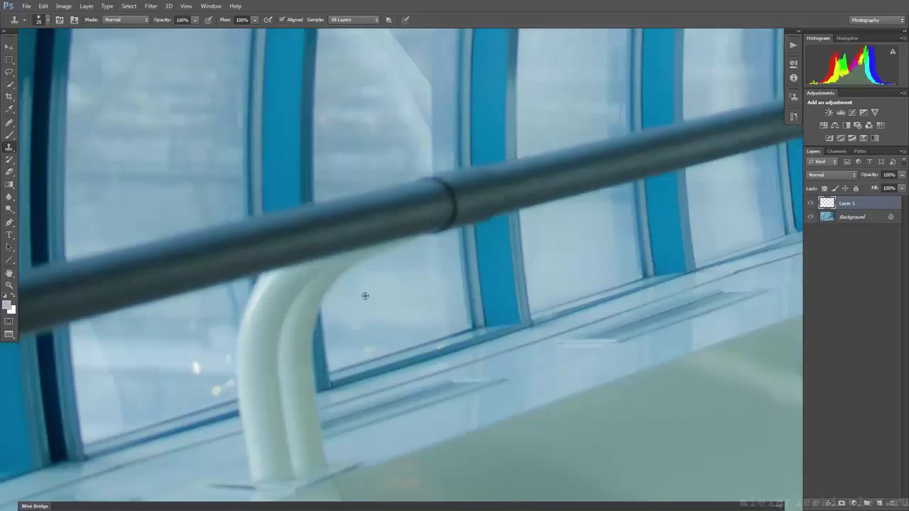
- Clone away the bright specks on the glass panes
mouse_move(183, 381)
mouse_down()
mouse_move(196, 362)
mouse_move(202, 386)
mouse_up()
scroll(243, 361, up, 1)
scroll(349, 377, up, 1)
scroll(386, 303, up, 1)
scroll(363, 313, up, 1)
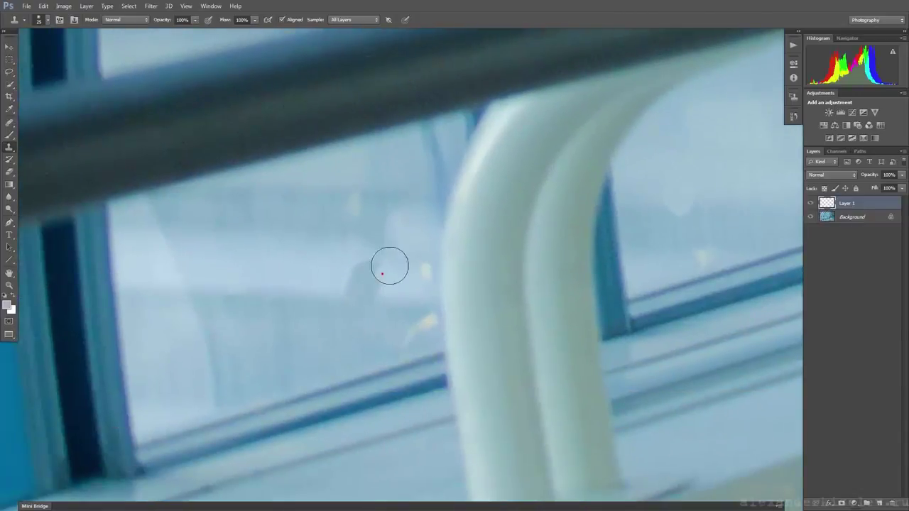
key(ctrl+z)
click(361, 291)
alt+click(350, 243)
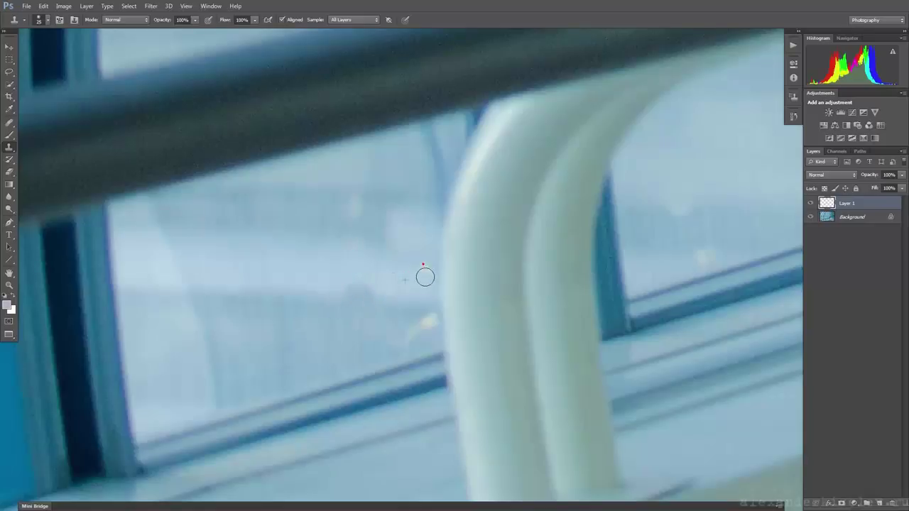
click(428, 322)
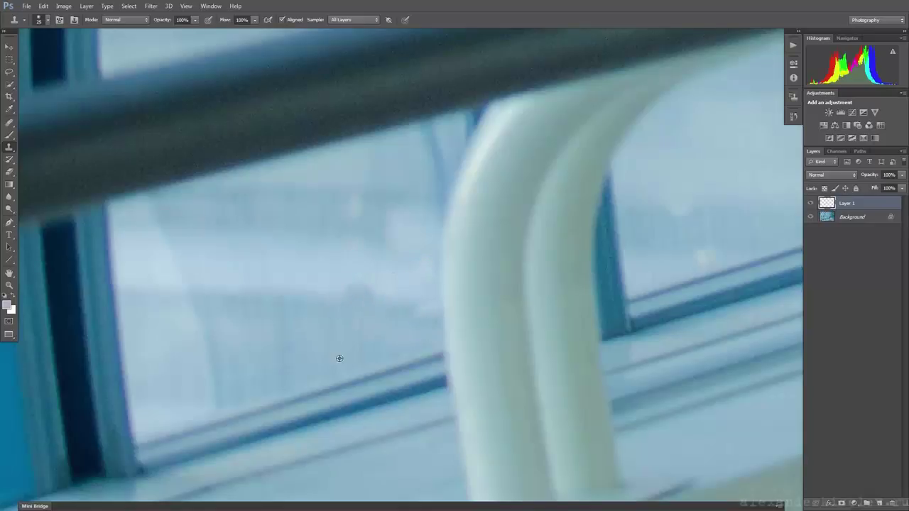
mouse_move(298, 310)
mouse_down()
mouse_move(445, 280)
mouse_move(402, 310)
mouse_up()
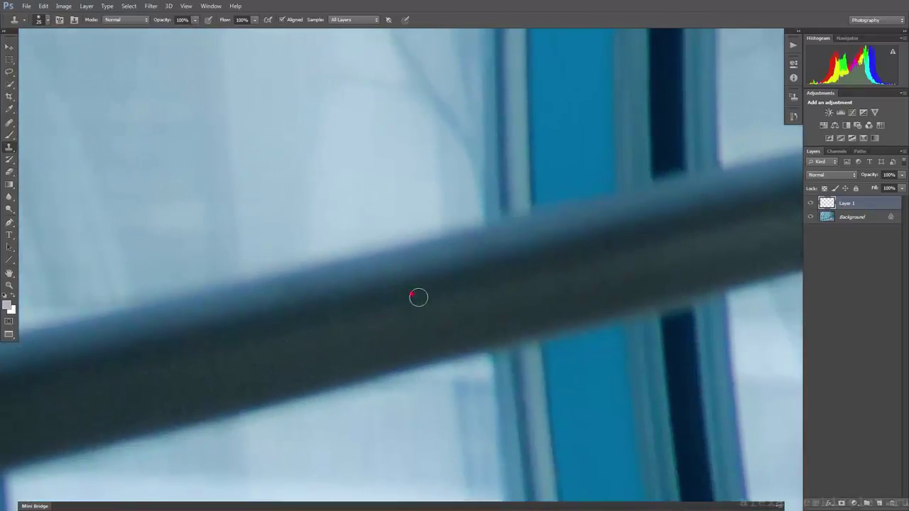
- Clone out the small pink-and-white ceiling figure and the end of the dark cable line
key(ctrl+0)
mouse_move(390, 345)
mouse_down()
mouse_move(304, 379)
mouse_move(260, 375)
mouse_up()
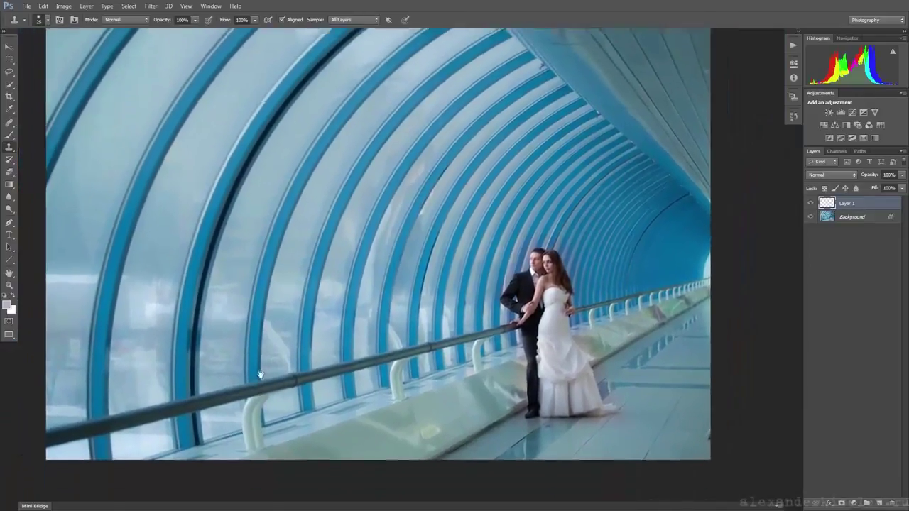
key(ctrl+plus)
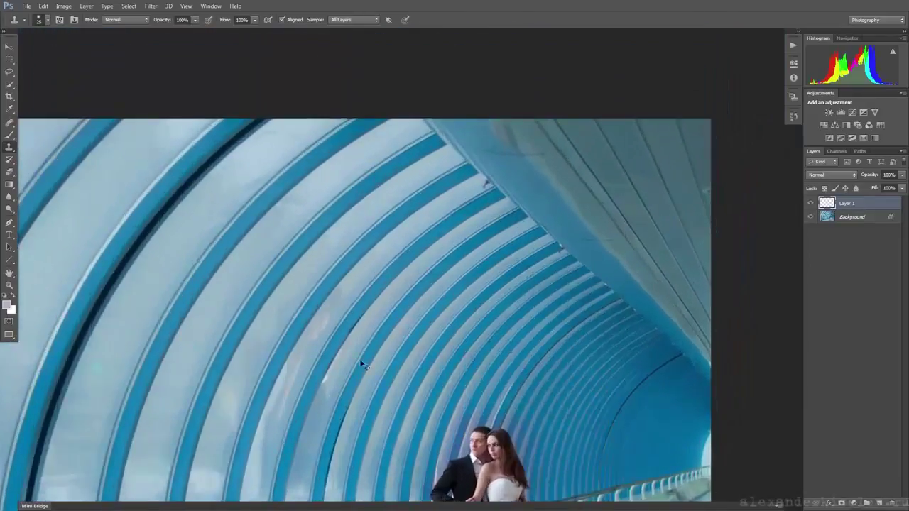
key(ctrl+plus)
key(ctrl+plus)
key(ctrl+plus)
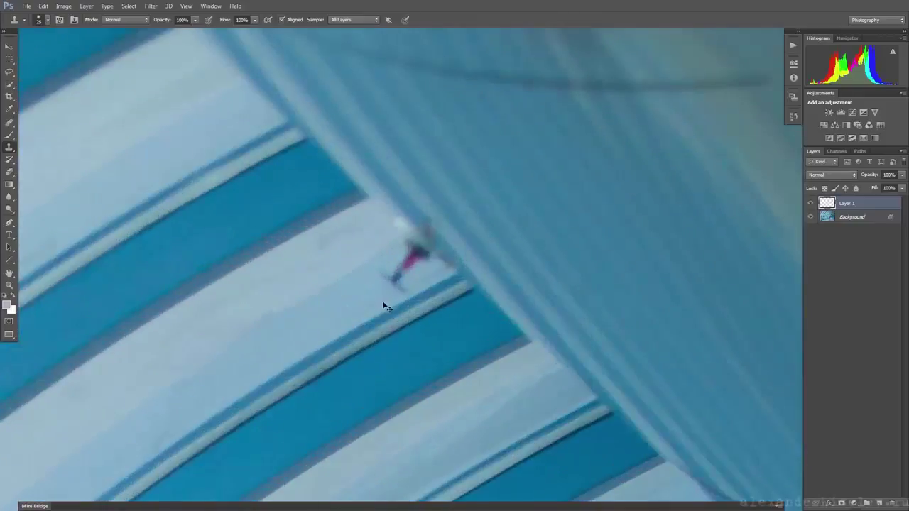
drag(381, 273, 419, 257)
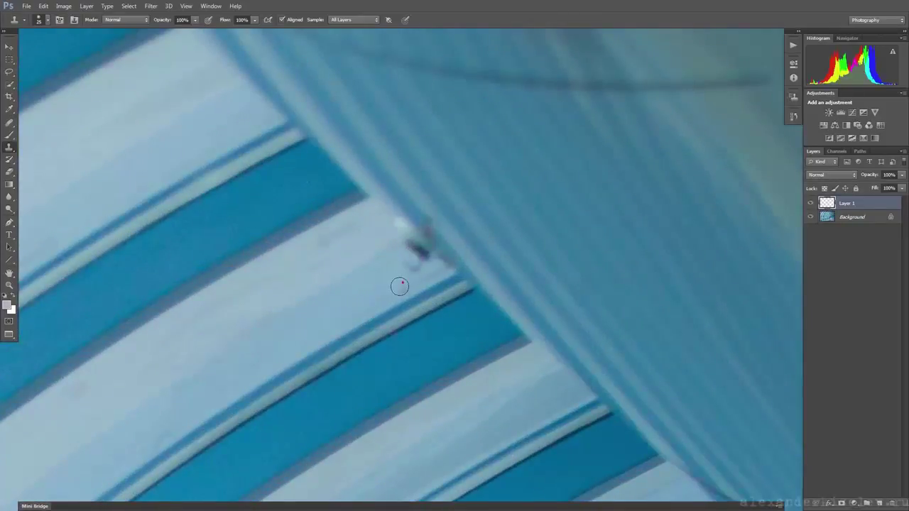
drag(419, 247, 418, 252)
click(418, 250)
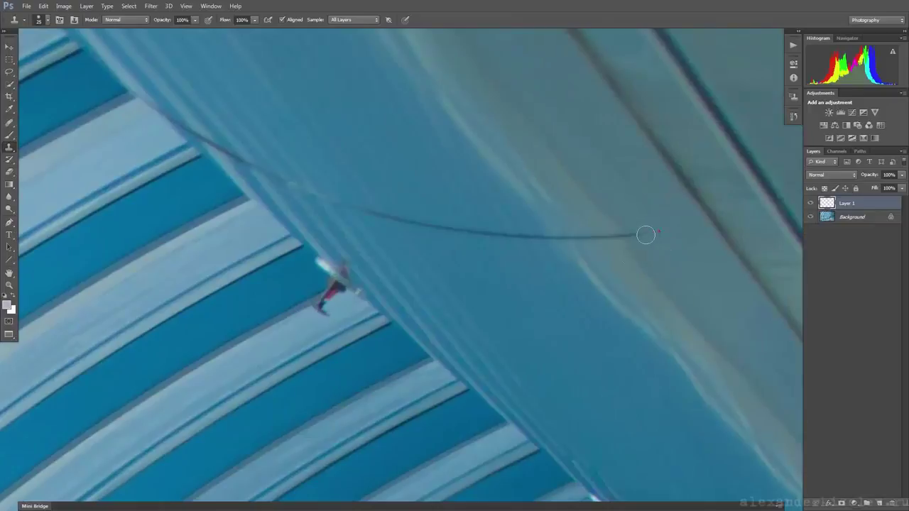
mouse_move(645, 234)
mouse_down()
mouse_move(588, 243)
mouse_move(473, 235)
mouse_up()
alt+click(351, 250)
drag(368, 227, 375, 213)
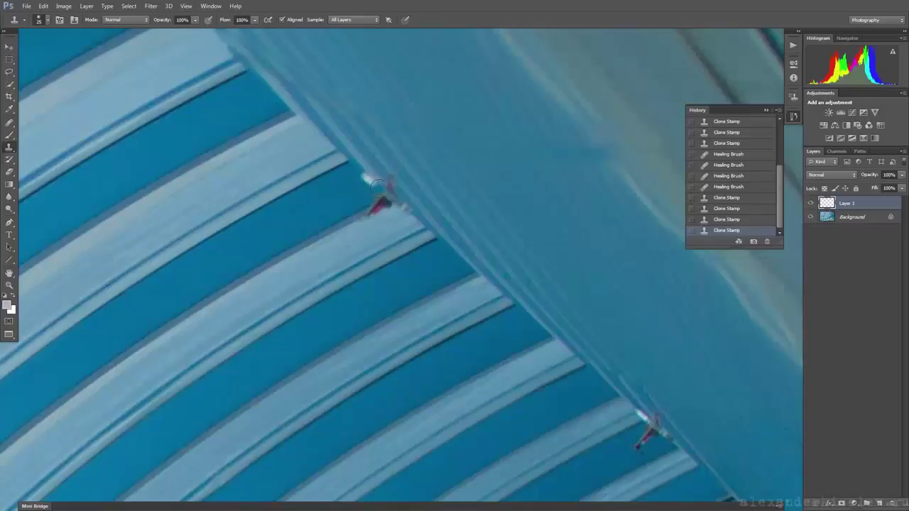
mouse_move(389, 181)
mouse_down()
mouse_move(377, 169)
mouse_move(407, 227)
mouse_up()
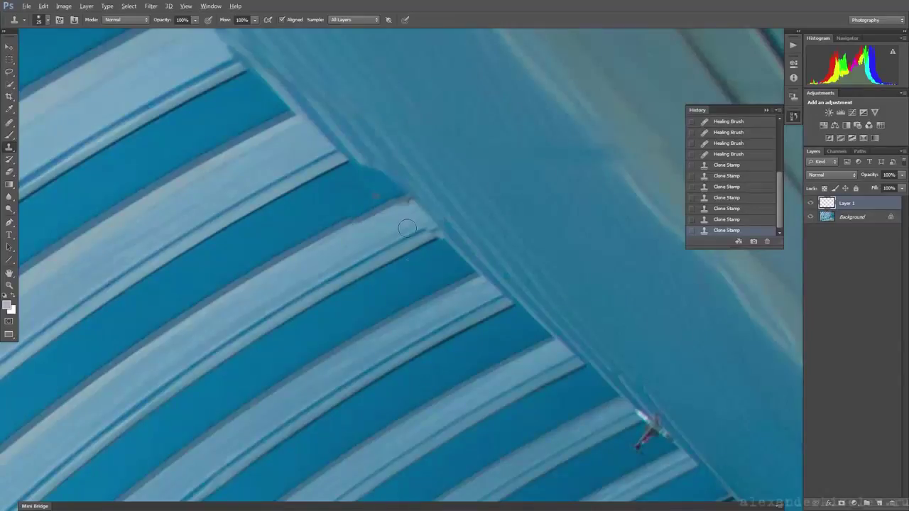
- Heal away the pink figure and small red specks along the ceiling beam
click(9, 123)
click(410, 201)
drag(449, 279, 426, 220)
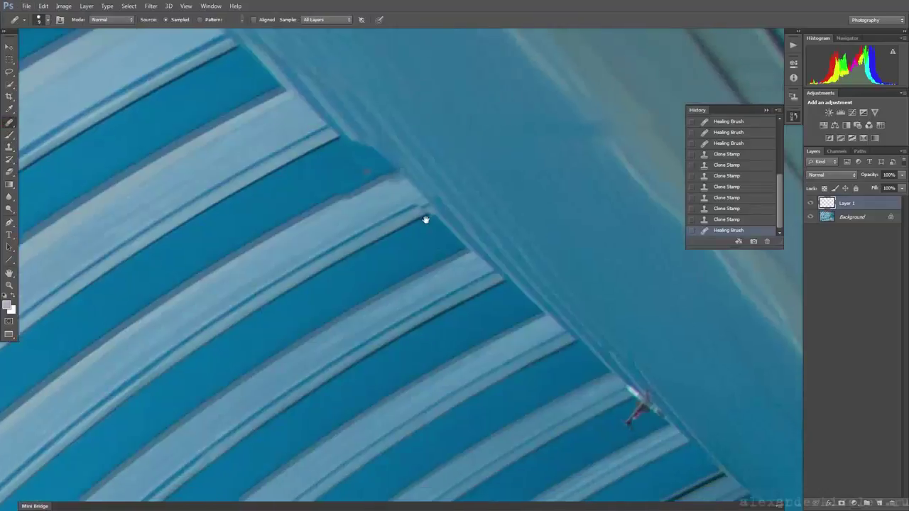
drag(460, 272, 357, 173)
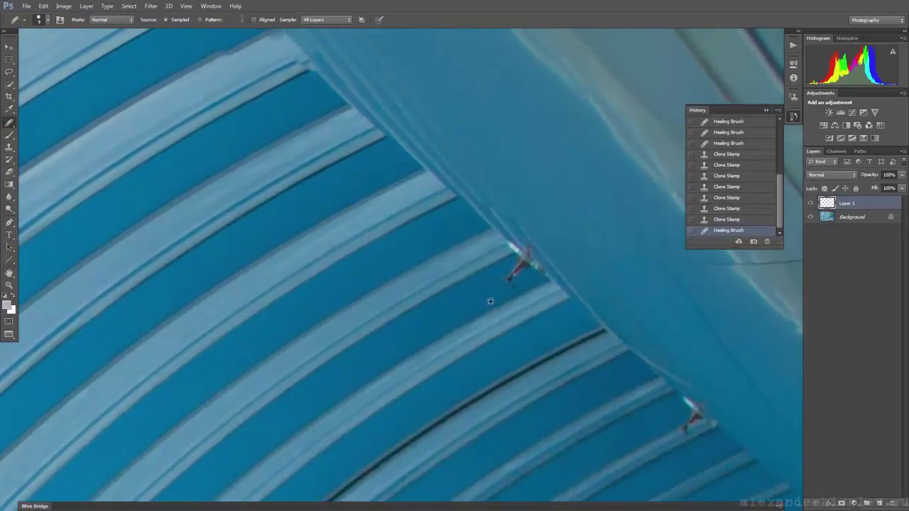
click(517, 264)
drag(531, 254, 510, 247)
click(521, 267)
click(538, 268)
click(513, 252)
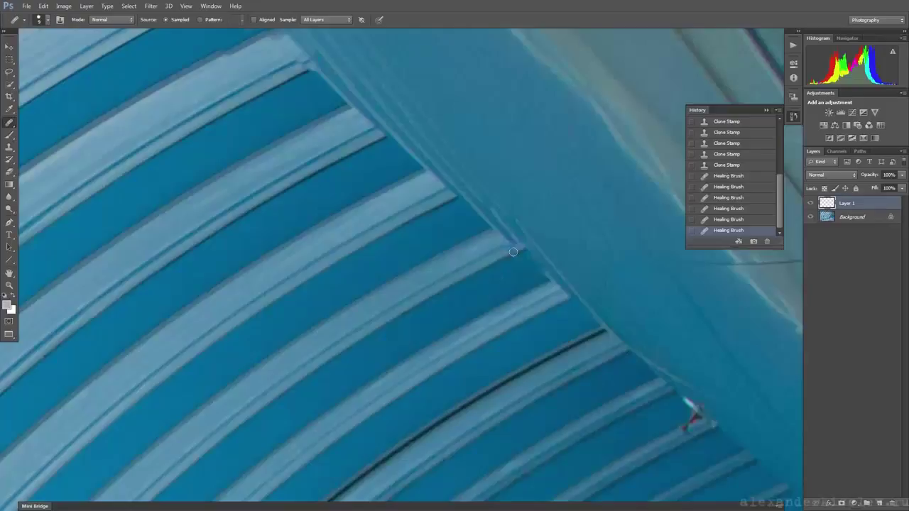
click(524, 257)
click(531, 250)
click(508, 257)
- Clone out the dark streak across the vault and a small spot beside it
scroll(523, 298, down, 5)
scroll(524, 299, right, 5)
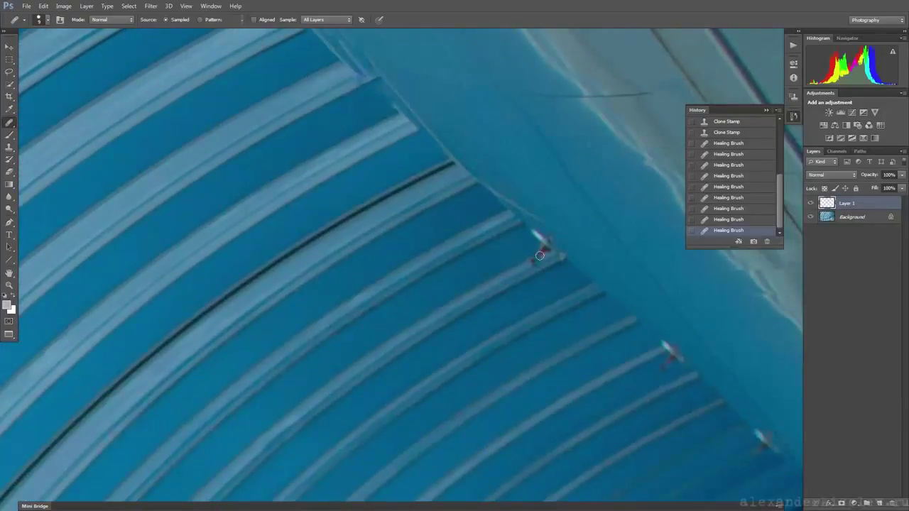
key(ctrl+0)
mouse_move(443, 284)
mouse_down()
mouse_move(280, 311)
mouse_move(333, 378)
mouse_up()
scroll(408, 248, up, 2)
scroll(416, 197, up, 2)
scroll(409, 294, up, 2)
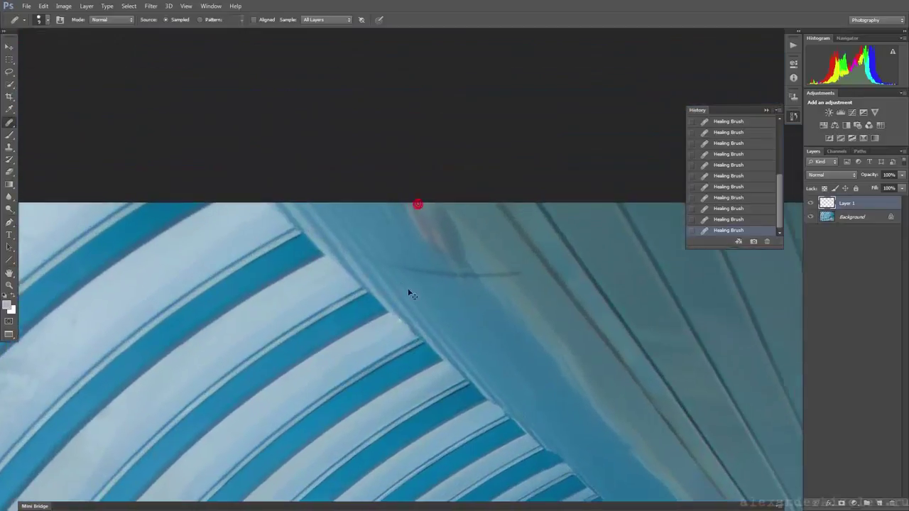
scroll(457, 290, up, 2)
click(9, 147)
alt+click(312, 249)
drag(341, 264, 554, 276)
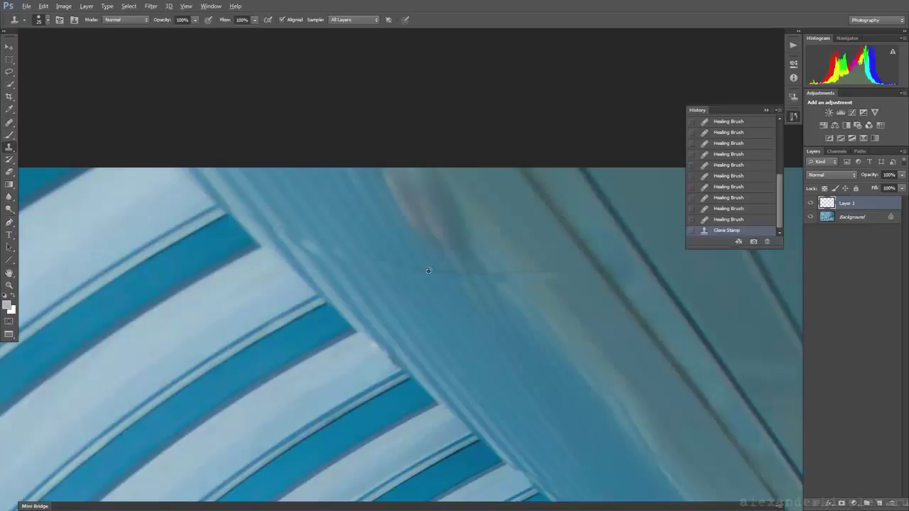
click(563, 266)
click(498, 279)
click(509, 284)
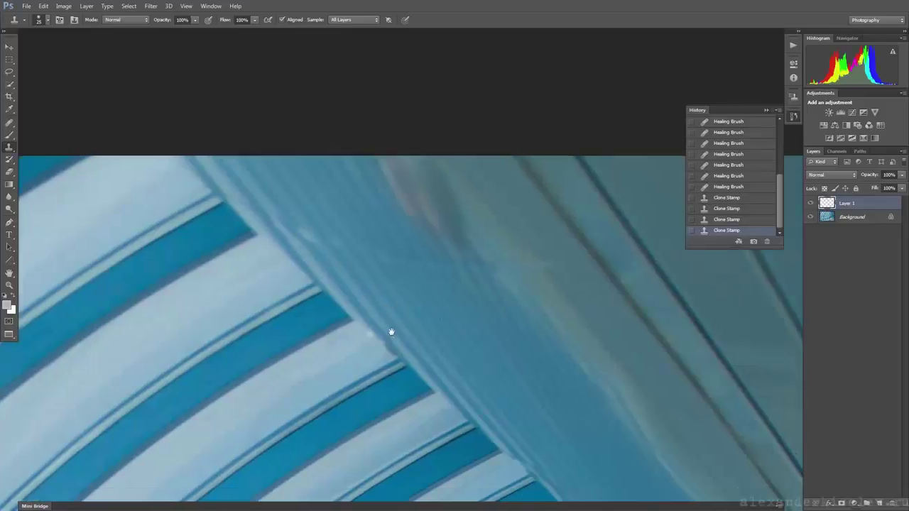
- Clone out the remaining small marks on the vault
drag(308, 246, 538, 286)
click(510, 273)
click(497, 247)
click(542, 357)
mouse_move(542, 357)
mouse_down()
mouse_move(447, 196)
mouse_move(447, 254)
mouse_move(495, 243)
mouse_up()
click(349, 132)
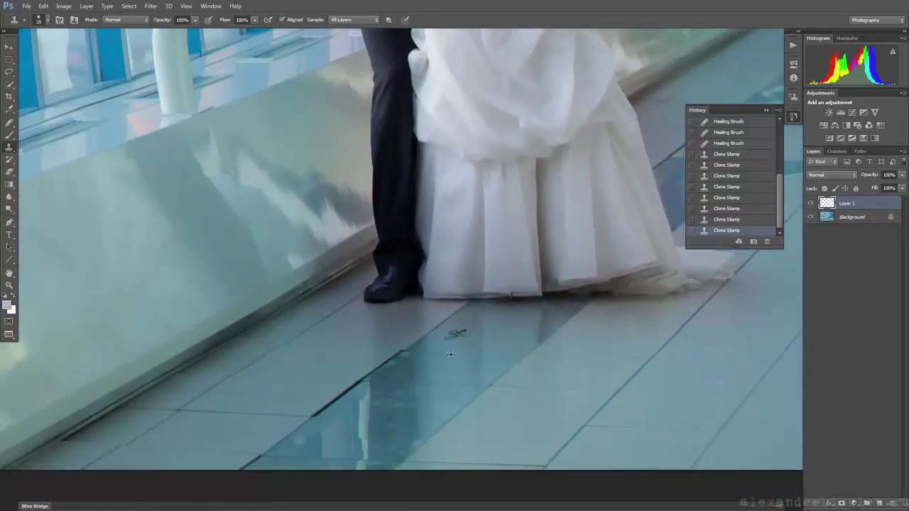
- Heal away the dark scribble on the floor with the Healing Brush
click(8, 121)
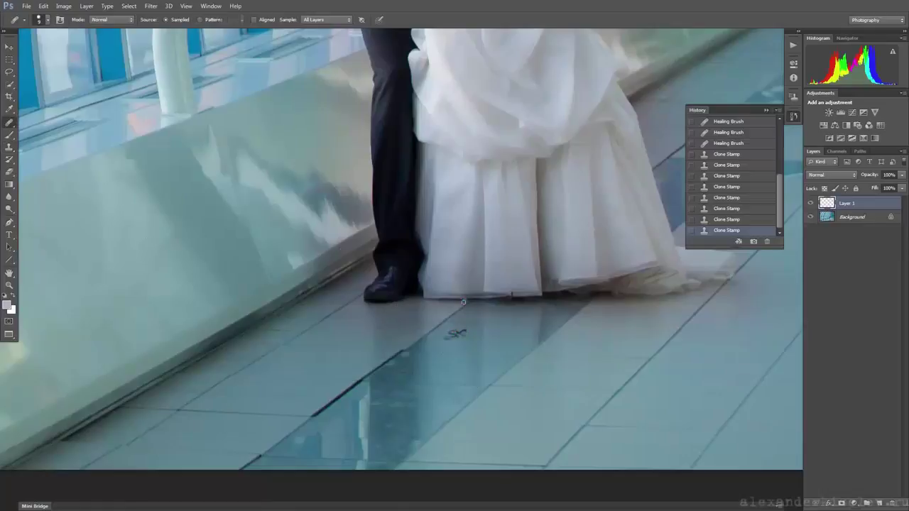
scroll(460, 313, up, 2)
scroll(454, 323, up, 2)
scroll(450, 348, up, 1)
drag(447, 370, 478, 360)
drag(422, 366, 427, 365)
- Zoom in further and heal a small blemish near the couple
scroll(454, 412, up, 3)
scroll(426, 455, up, 2)
scroll(416, 269, up, 2)
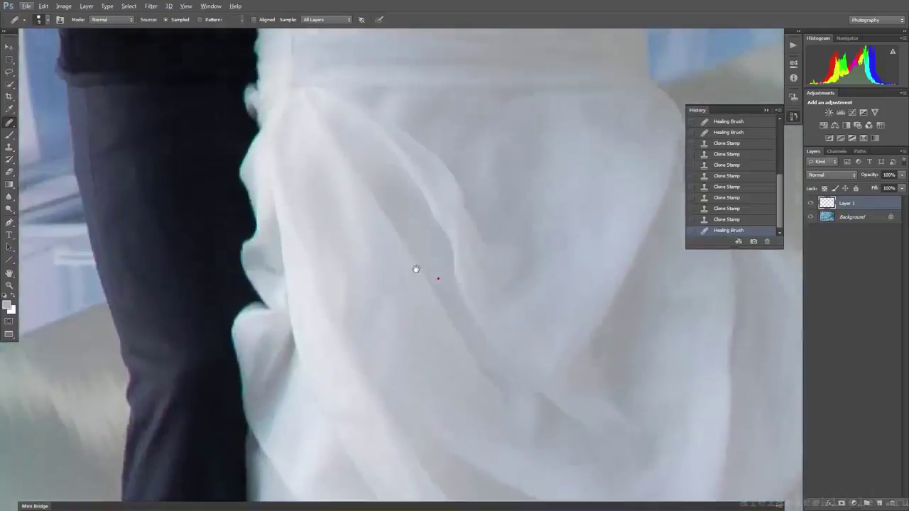
scroll(416, 270, down, 3)
scroll(409, 357, up, 5)
click(469, 392)
- Pan and zoom in on the floor tiles beside the bride's dress hem
scroll(431, 397, up, 3)
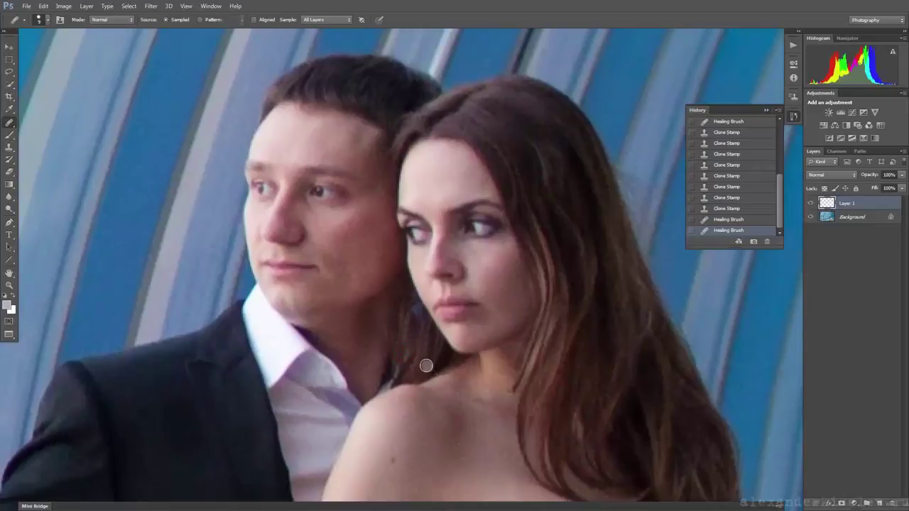
scroll(426, 366, down, 2)
scroll(429, 365, down, 2)
scroll(436, 358, down, 2)
scroll(440, 373, down, 1)
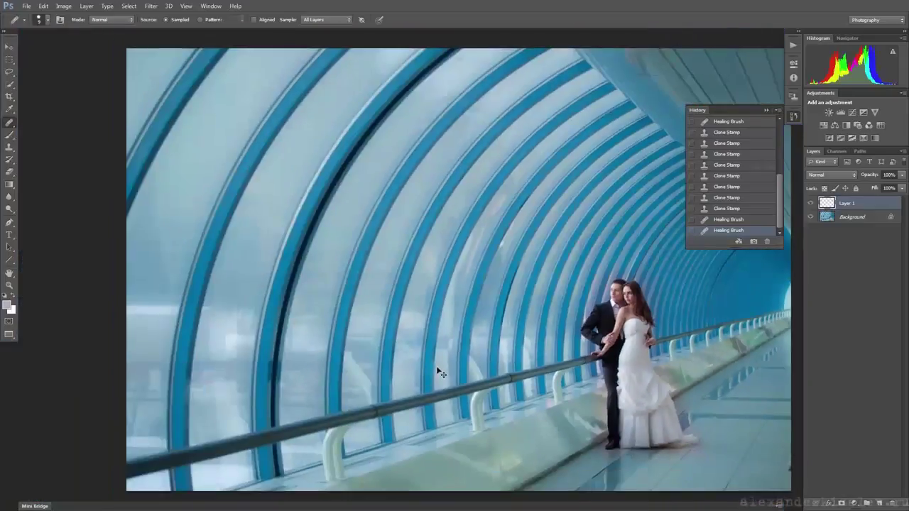
scroll(440, 372, down, 1)
drag(455, 323, 385, 283)
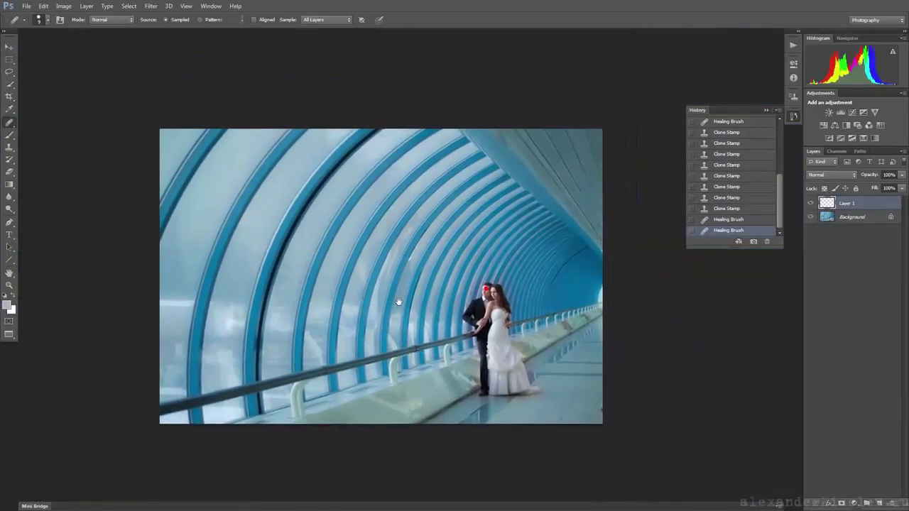
scroll(426, 320, up, 2)
drag(539, 398, 440, 262)
scroll(452, 294, up, 1)
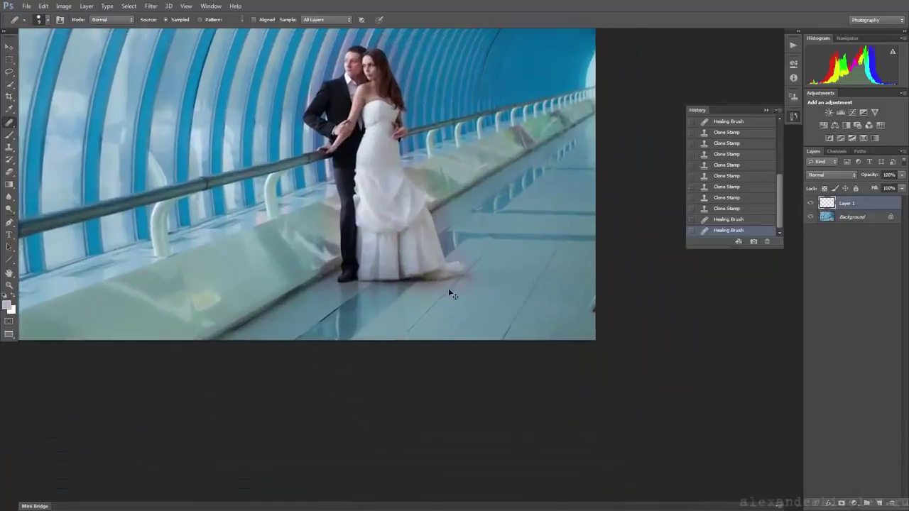
scroll(452, 294, up, 1)
scroll(458, 295, up, 1)
scroll(469, 297, up, 1)
scroll(485, 300, up, 1)
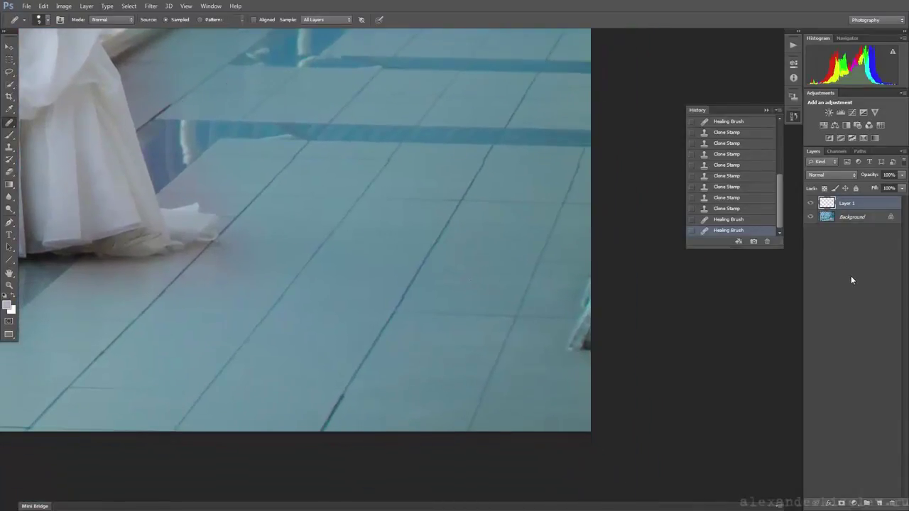
- Stamp visible layers into new Layer 2 and marquee the stray object at the floor's right edge
key(ctrl+shift+alt+e)
key(m)
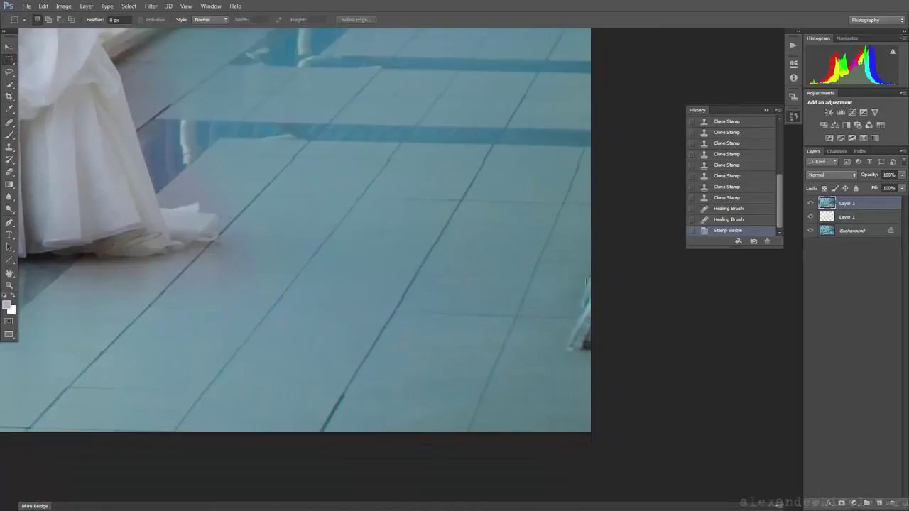
drag(554, 260, 625, 369)
- Fill the selection with Content-Aware and deselect
right_click(605, 225)
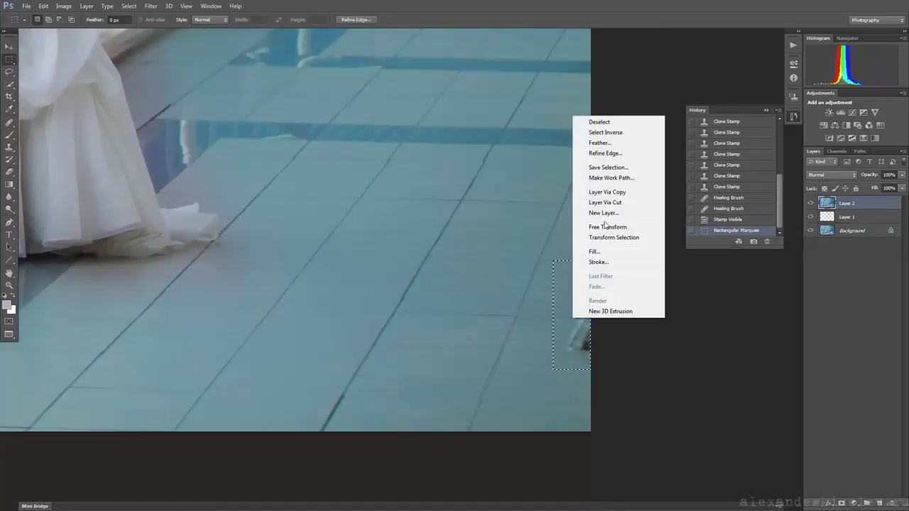
click(603, 254)
click(468, 154)
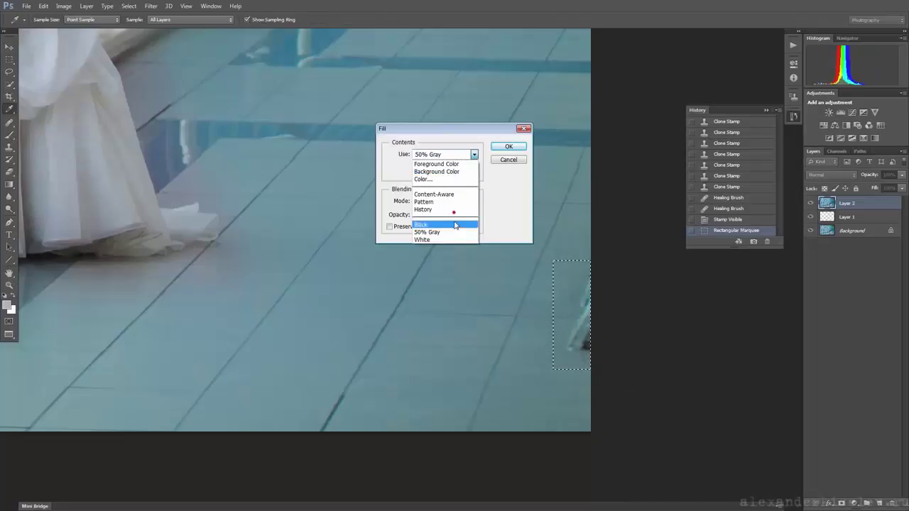
click(455, 194)
click(509, 147)
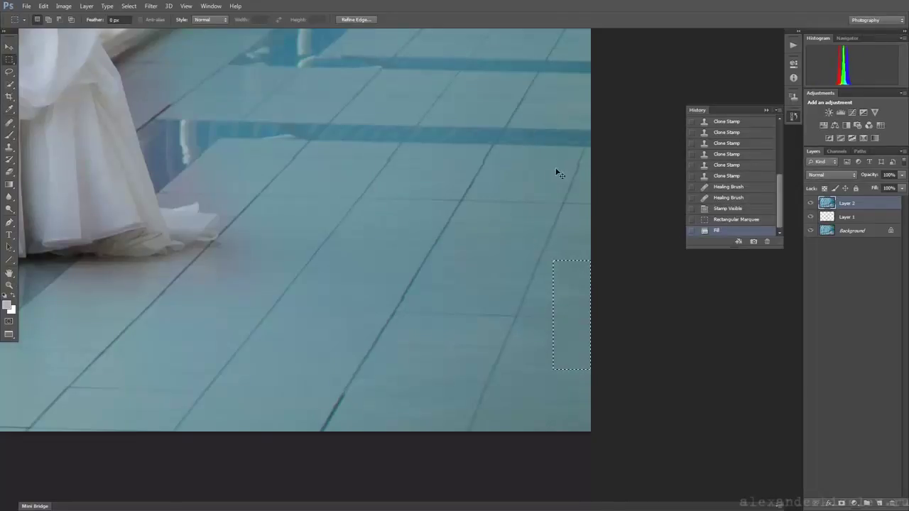
key(ctrl+d)
- Pan and zoom to show the whole tunnel, then close the History list
drag(396, 366, 487, 341)
scroll(487, 341, down, 2)
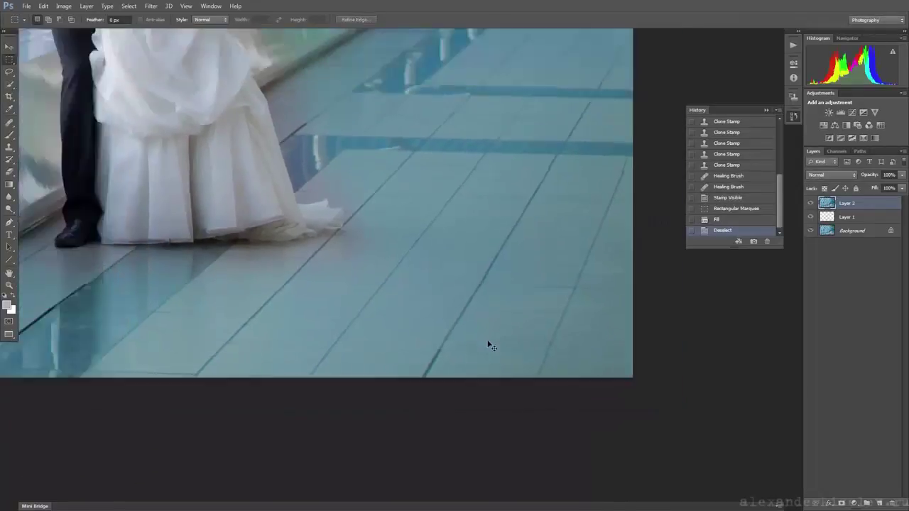
scroll(487, 343, down, 3)
scroll(489, 345, down, 2)
scroll(490, 346, up, 2)
scroll(490, 346, up, 1)
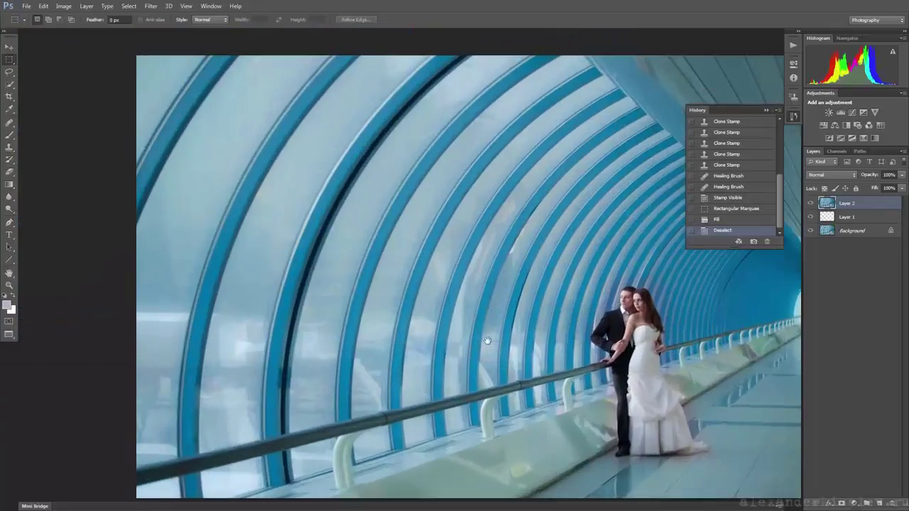
mouse_move(657, 279)
mouse_down()
mouse_move(559, 212)
mouse_move(581, 262)
mouse_up()
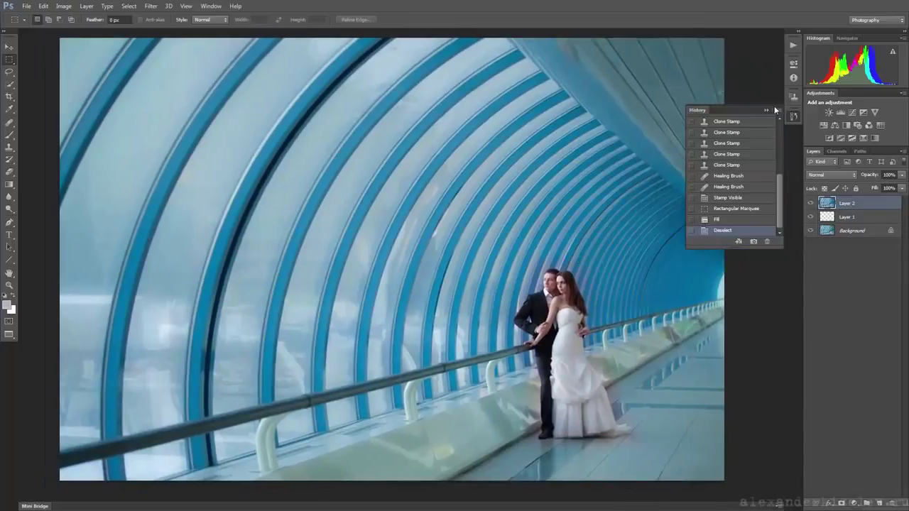
click(765, 111)
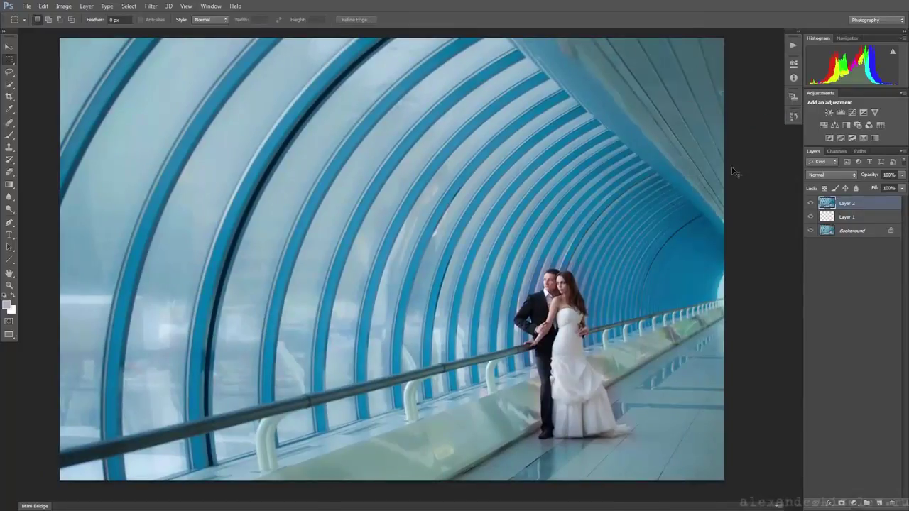
- Warp Layer 2, dragging the tunnel's top-right corner handle outward and rightward
key(ctrl+t)
right_click(706, 137)
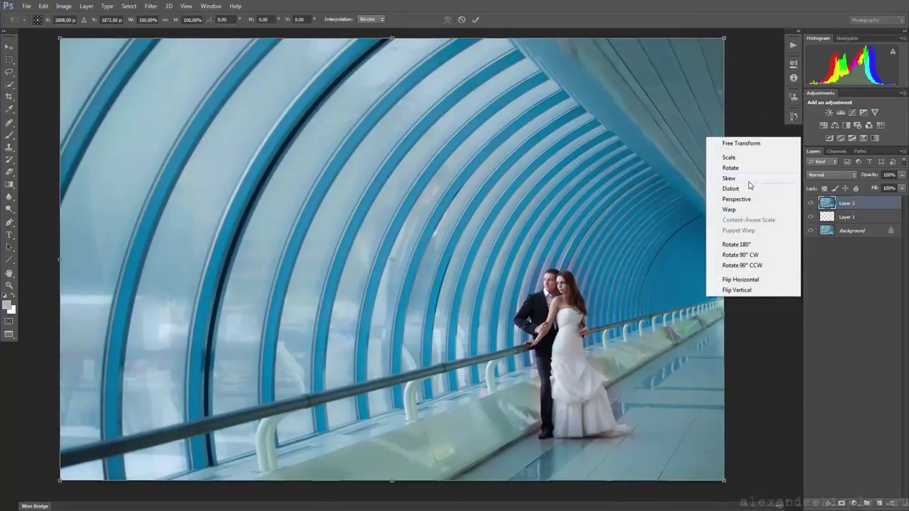
click(745, 210)
drag(724, 37, 762, 41)
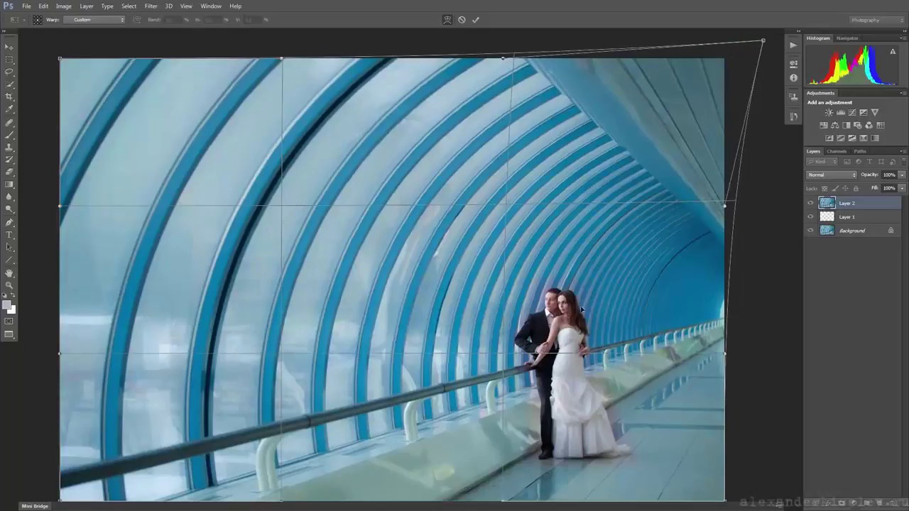
drag(763, 41, 774, 44)
drag(653, 121, 605, 122)
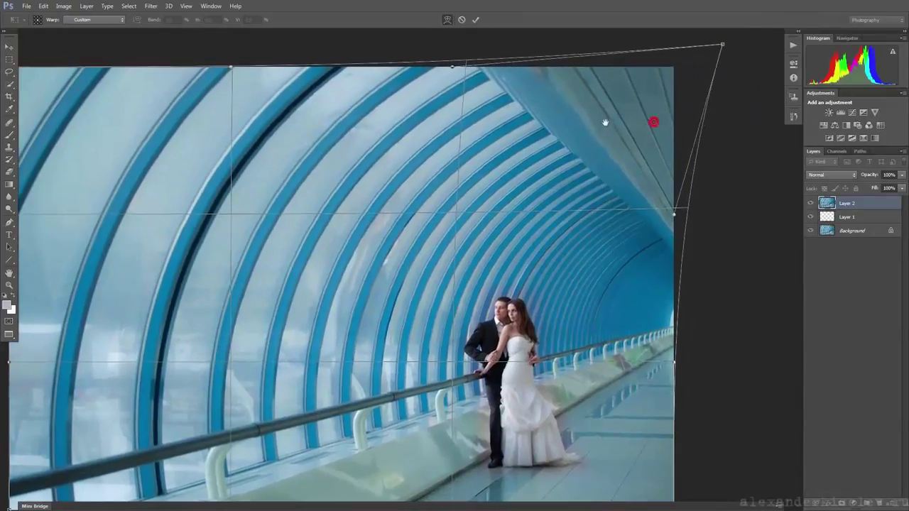
mouse_move(731, 47)
mouse_down()
mouse_move(744, 47)
mouse_move(734, 49)
mouse_up()
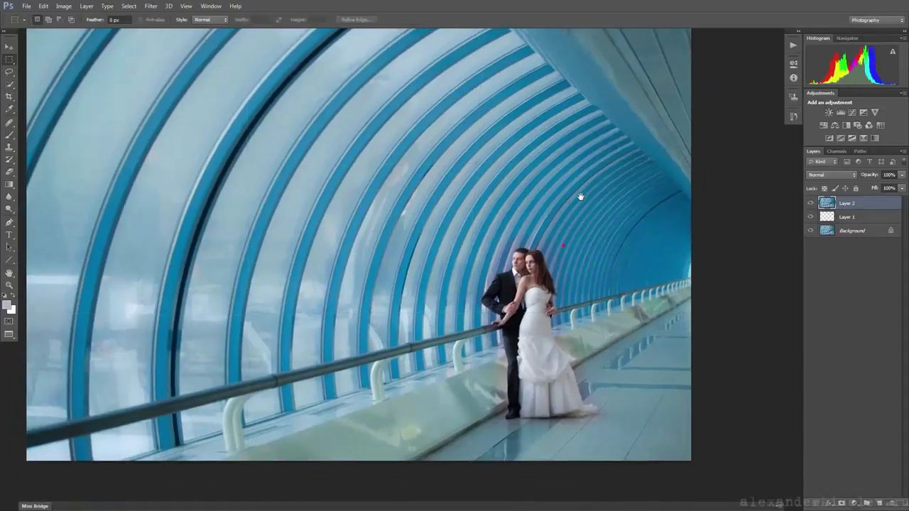
- Toggle Layer 2's visibility to compare before and after, then zoom out to the whole photo
click(809, 201)
click(809, 202)
click(810, 202)
click(809, 202)
click(809, 202)
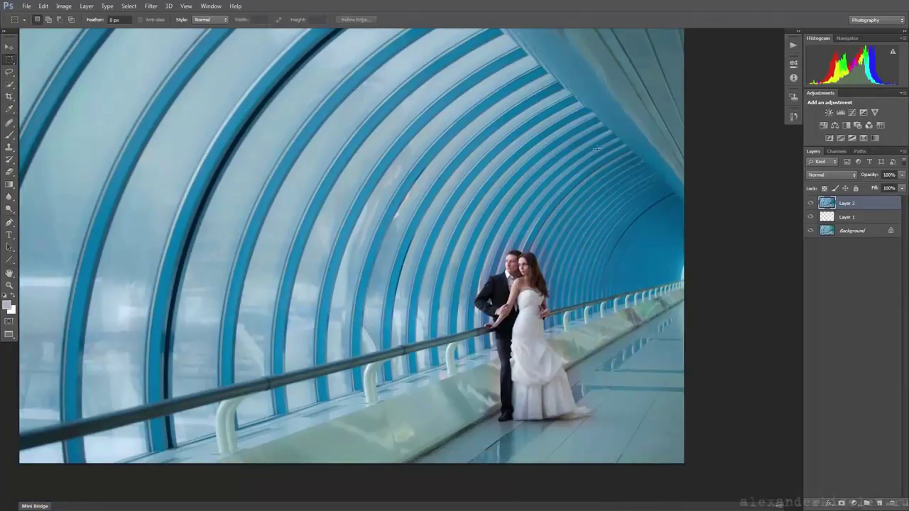
key(ctrl+minus)
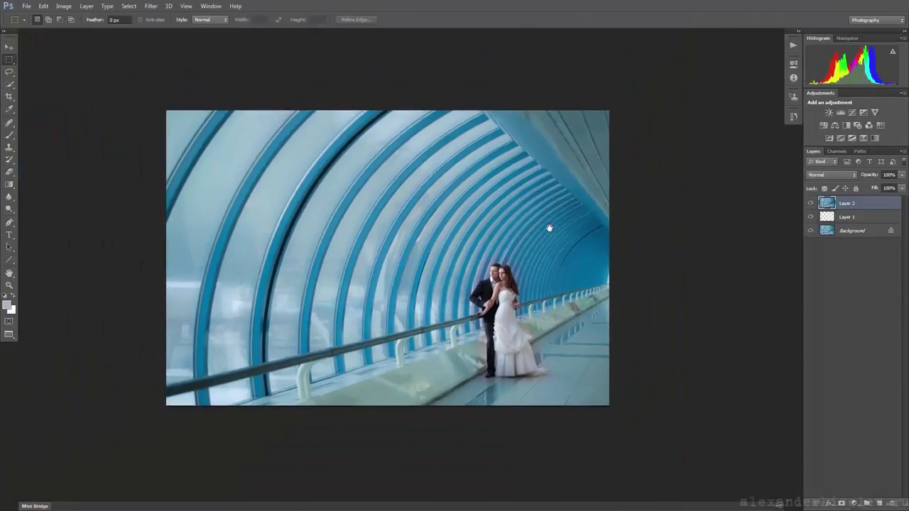
key(ctrl+plus)
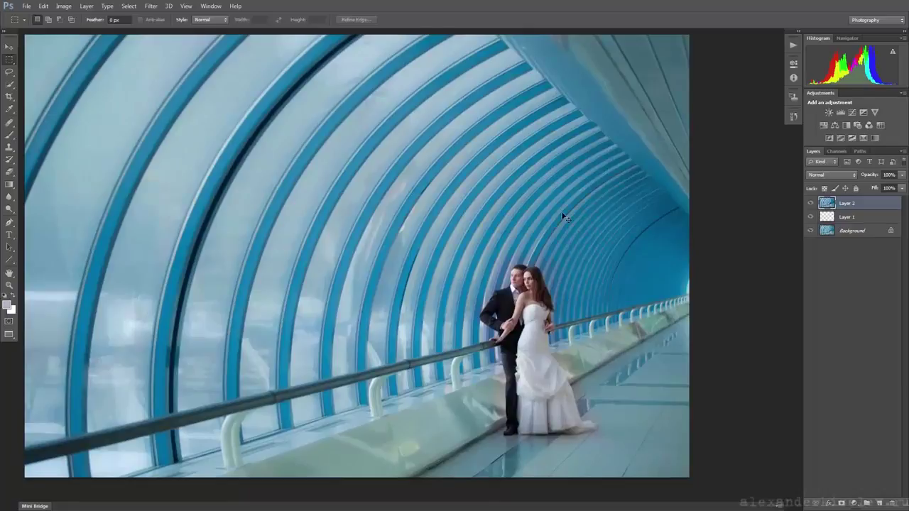
key(ctrl+minus)
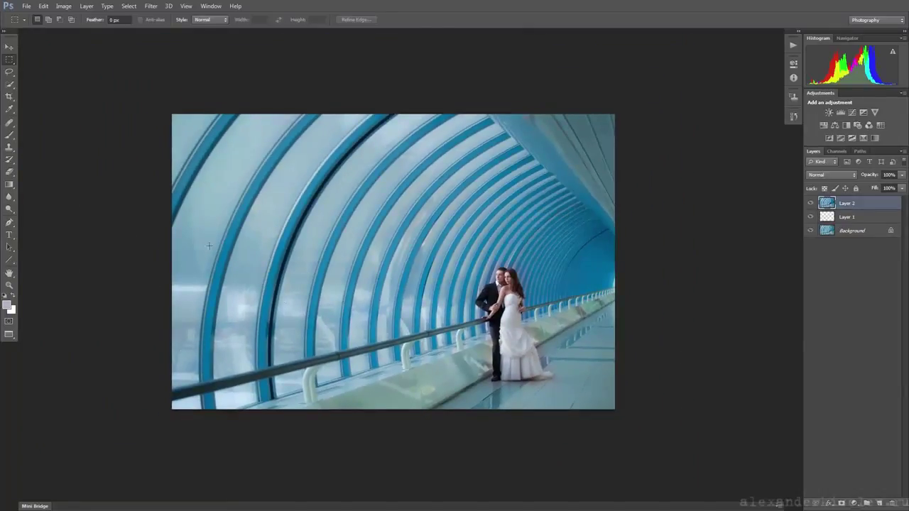
- Stamp the visible image into new Layer 3 and apply a Gaussian Blur of radius 13
key(ctrl+shift+alt+e)
click(150, 6)
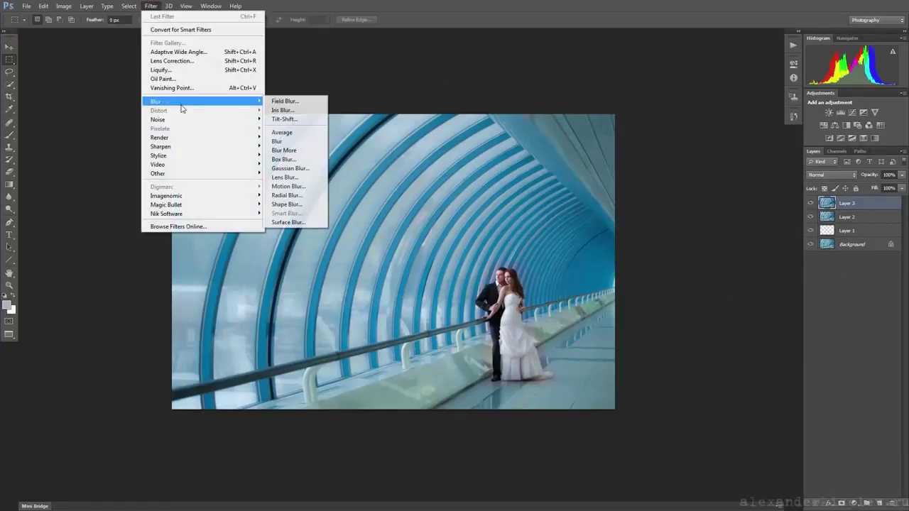
click(292, 170)
text(15)
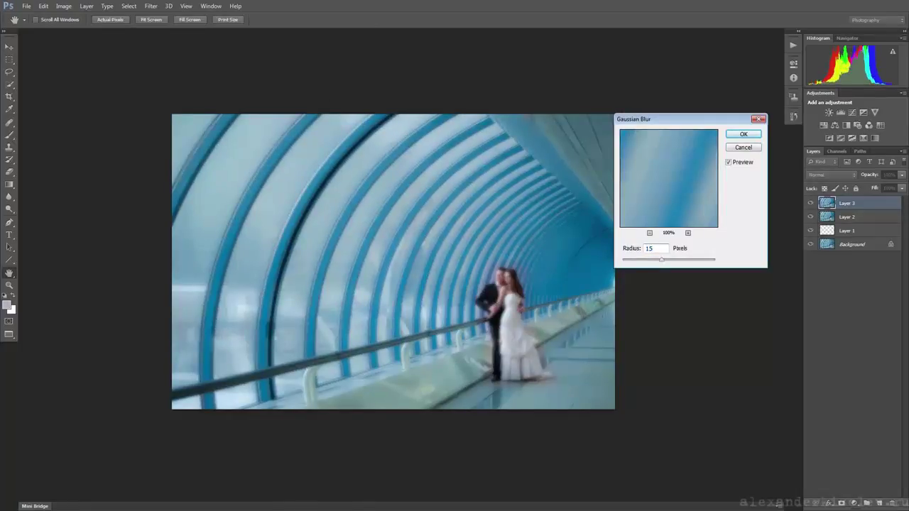
text(4)
key(BackSpace)
text(3)
key(Return)
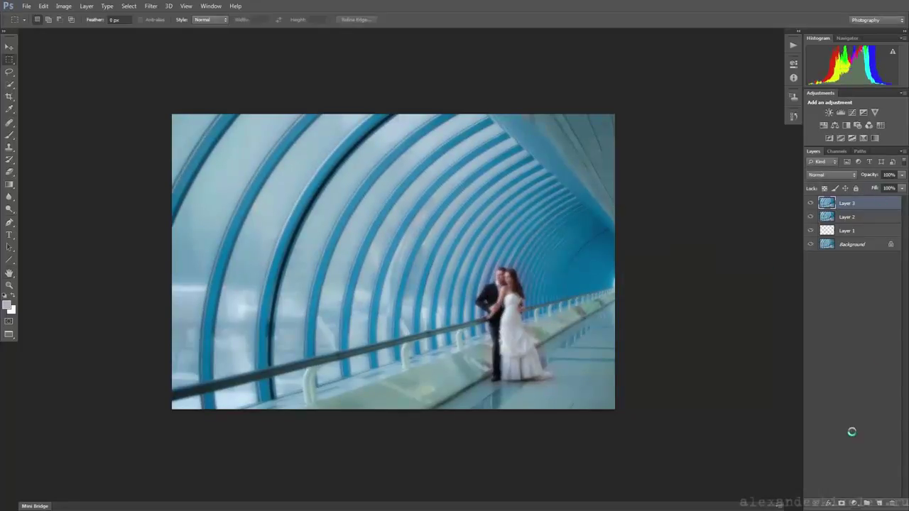
- Add a layer mask to Layer 3 and invert it to hide the blur
click(842, 503)
key(ctrl+i)
key(ctrl+plus)
scroll(297, 321, left, 5)
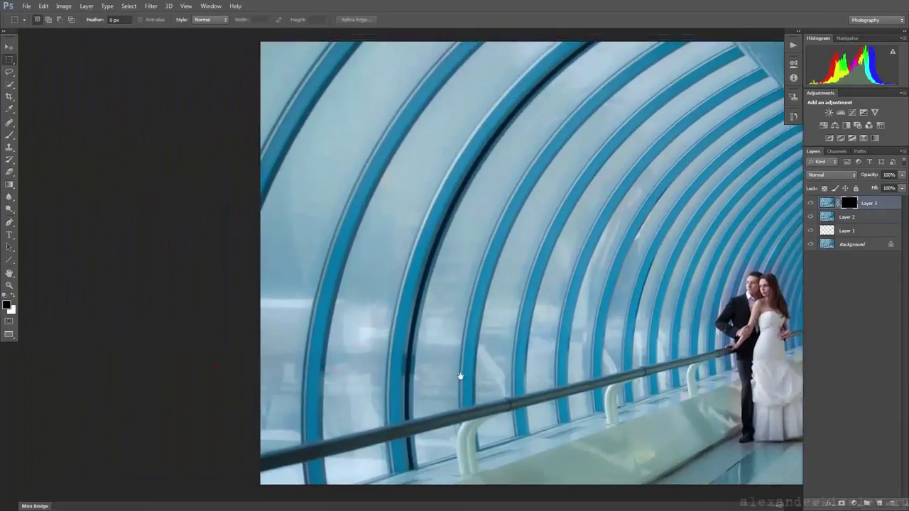
scroll(296, 321, up, 2)
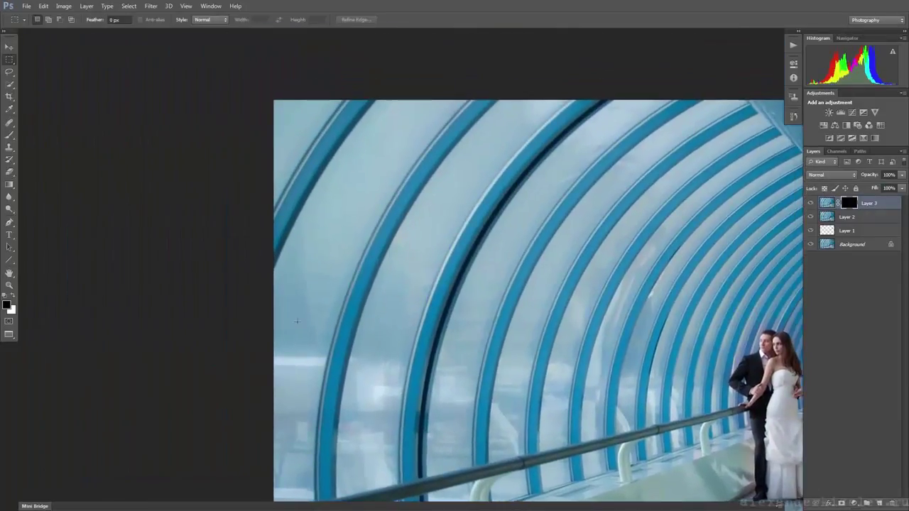
- Paint white on the mask with an enlarged brush over the left wall, bottom and top of the tunnel
click(9, 134)
drag(296, 268, 354, 202)
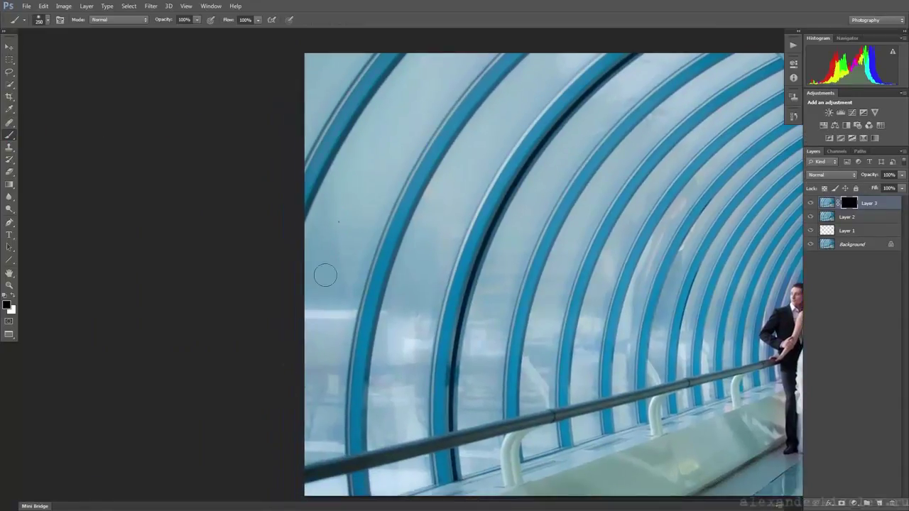
key(x)
key(bracketright)
key(bracketright)
key(bracketright)
click(357, 206)
drag(317, 382, 311, 362)
click(390, 379)
drag(426, 260, 400, 341)
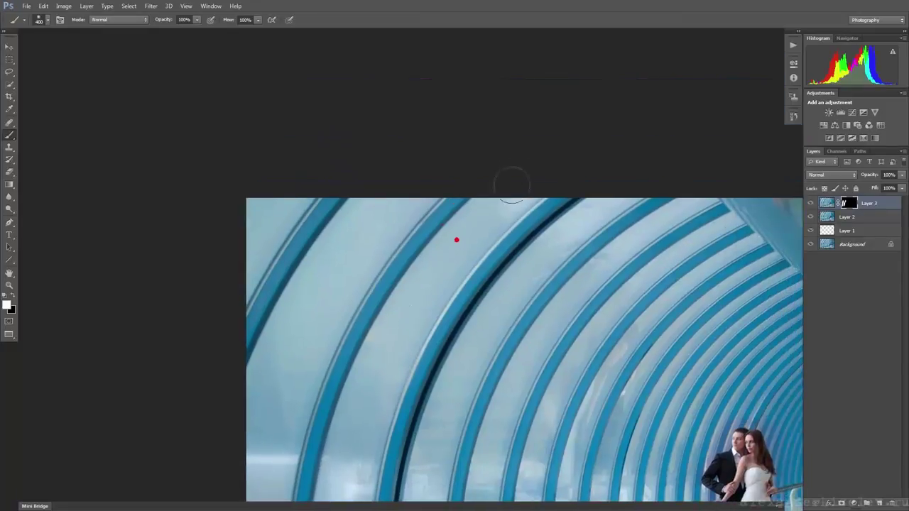
click(387, 204)
- Paint blur back onto the glass above the railing, then pan back up the tunnel
drag(504, 381, 512, 253)
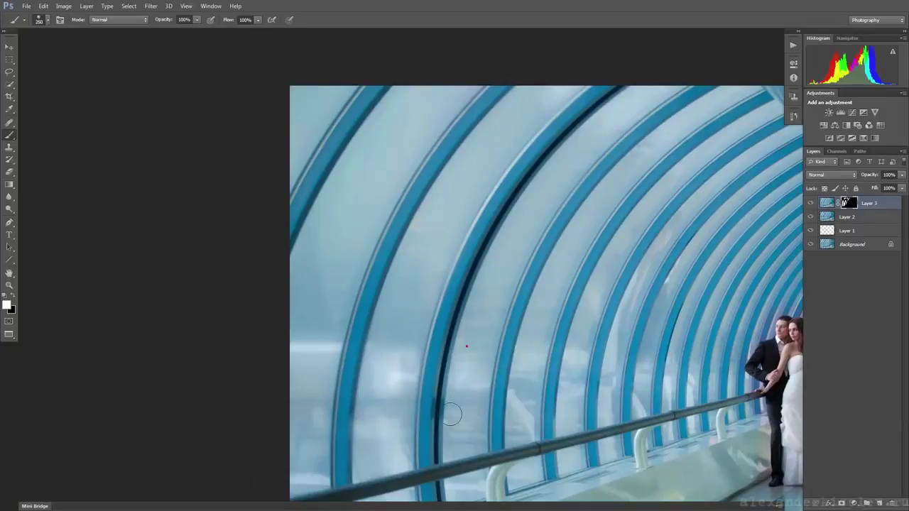
drag(499, 399, 505, 274)
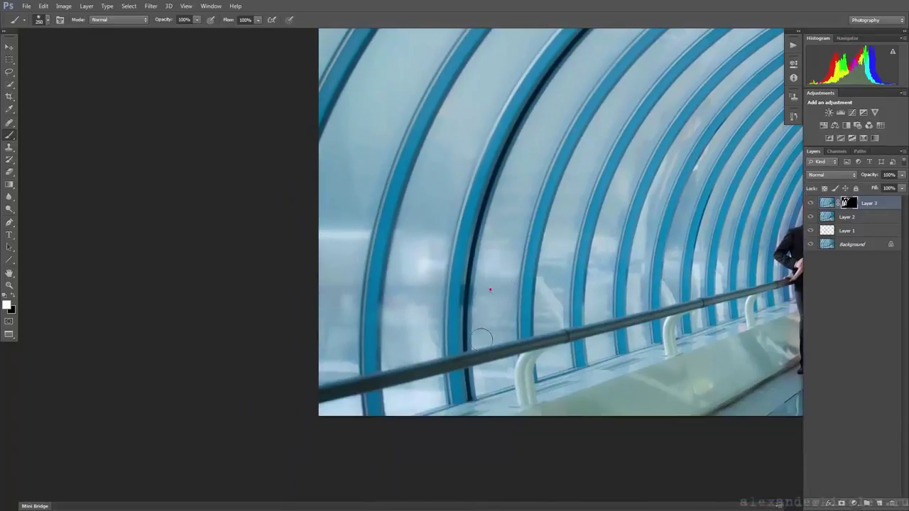
click(428, 398)
click(550, 296)
drag(600, 190, 560, 294)
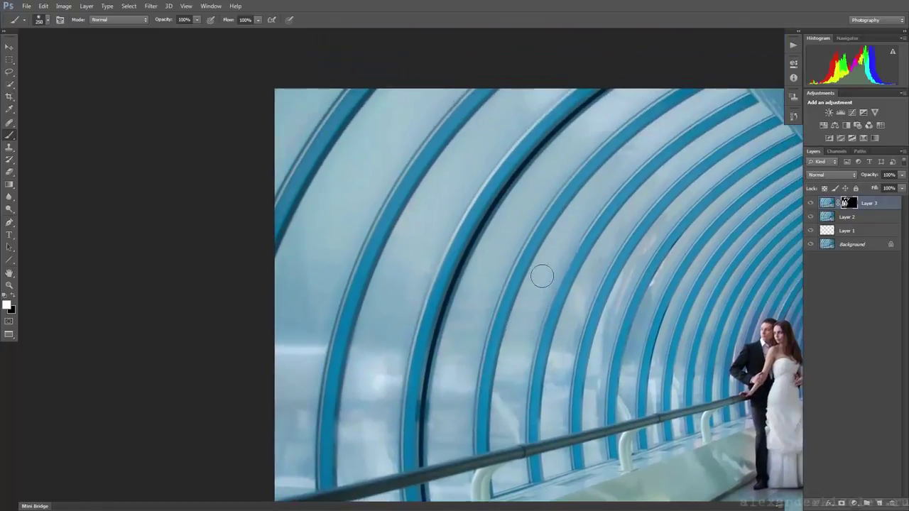
mouse_move(730, 71)
mouse_down()
mouse_move(560, 235)
mouse_move(489, 243)
mouse_up()
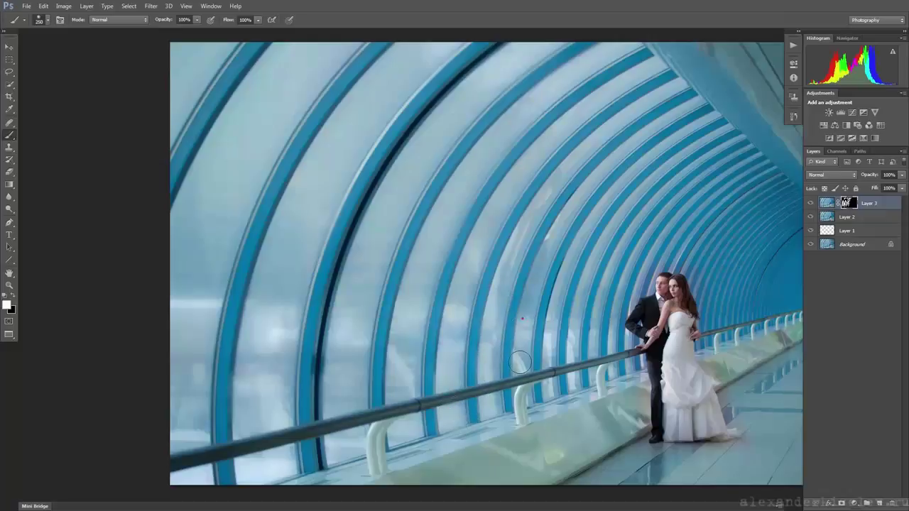
scroll(547, 369, down, 3)
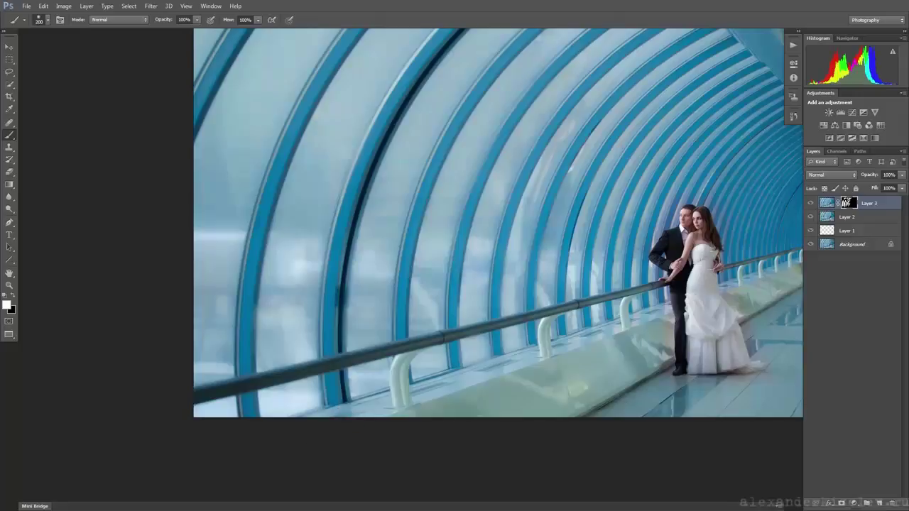
- Step back to an earlier brush stroke in History, then adjust Layer 3's opacity
click(798, 49)
click(794, 122)
click(796, 114)
click(738, 206)
drag(737, 246, 736, 233)
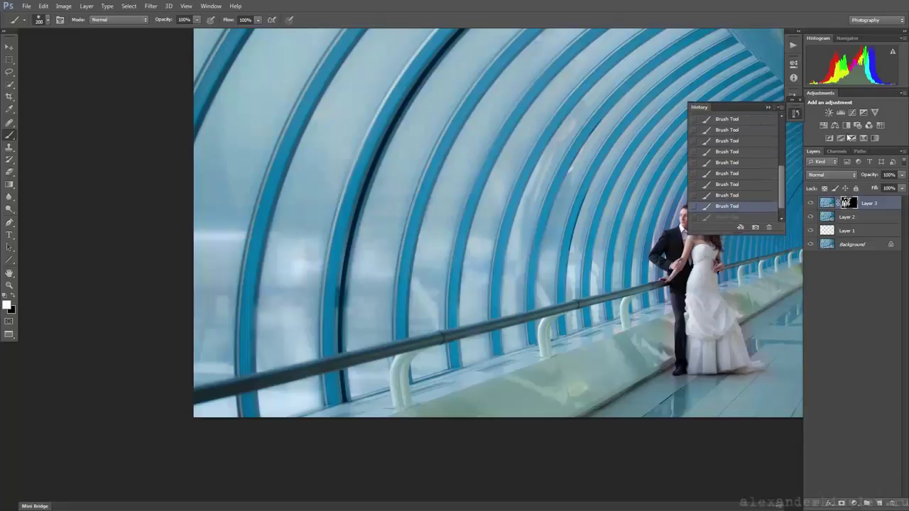
click(758, 103)
click(904, 175)
- Apply a Gaussian Blur to Layer 3's mask
click(848, 205)
click(150, 5)
click(172, 101)
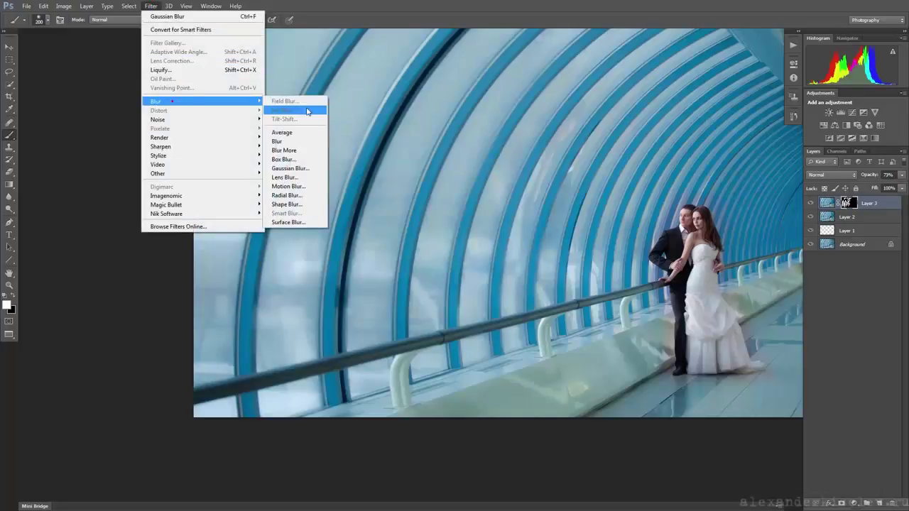
click(313, 168)
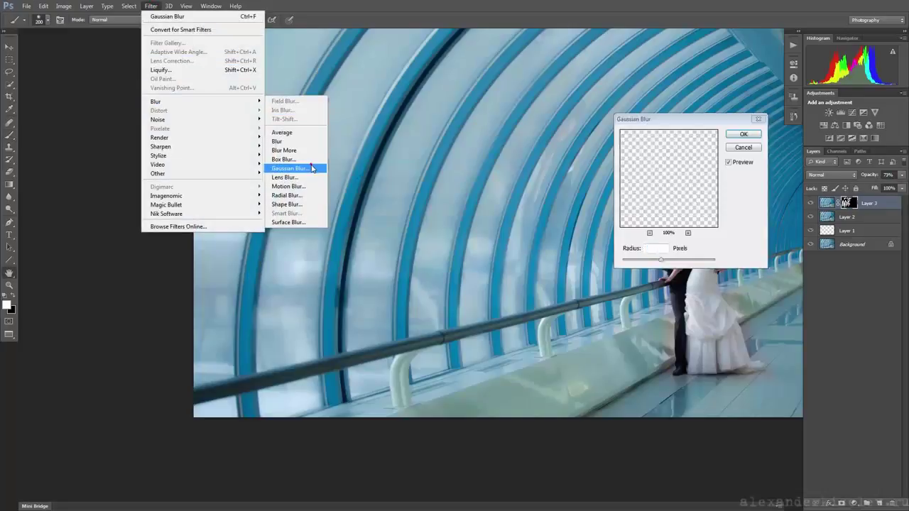
click(742, 136)
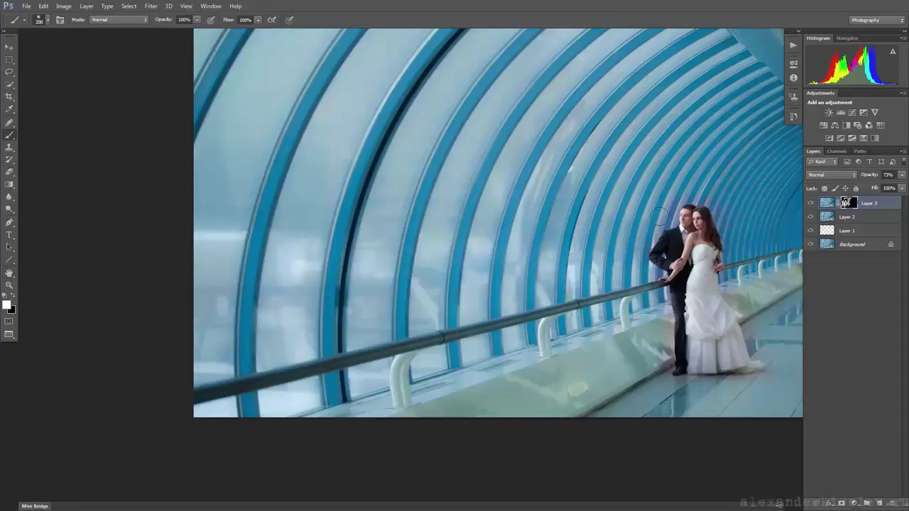
- Zoom out, recentre the photo and switch to the Windows Explorer window
scroll(659, 214, down, 1)
scroll(659, 215, down, 2)
scroll(659, 216, down, 1)
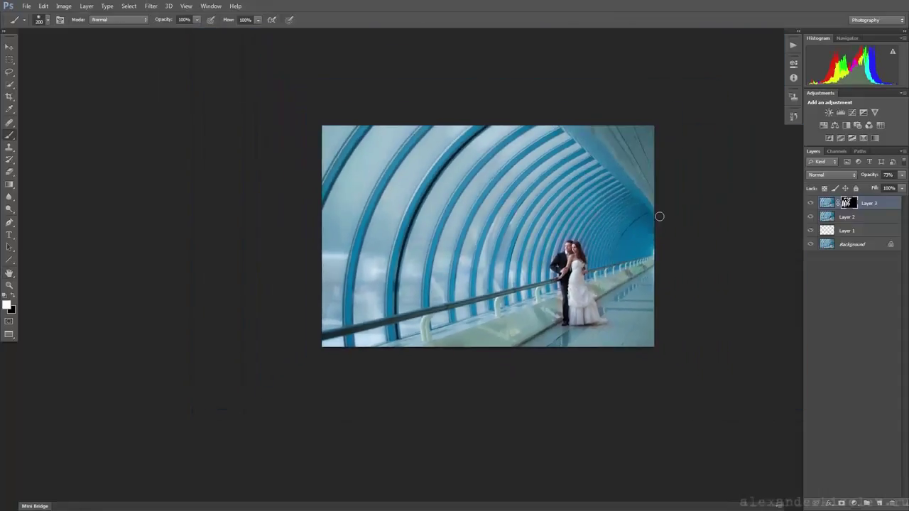
scroll(654, 217, up, 1)
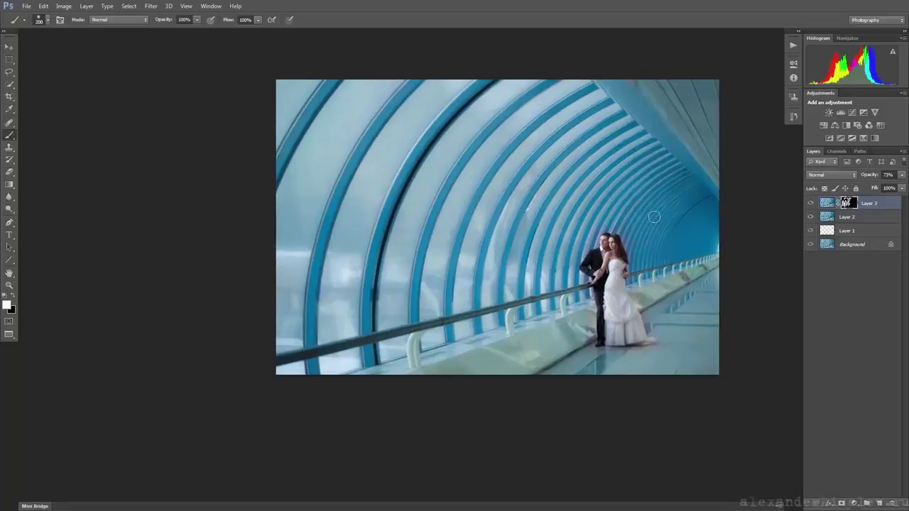
scroll(654, 216, up, 1)
scroll(653, 215, down, 1)
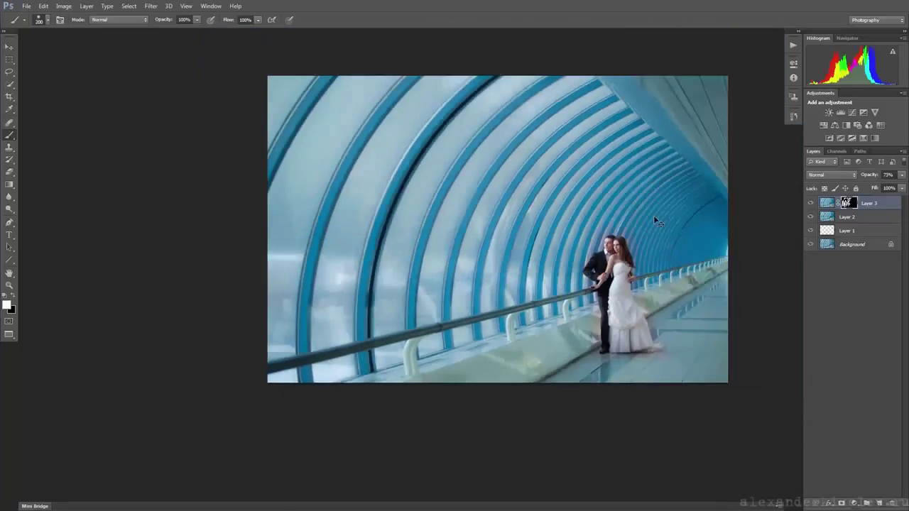
drag(625, 220, 581, 252)
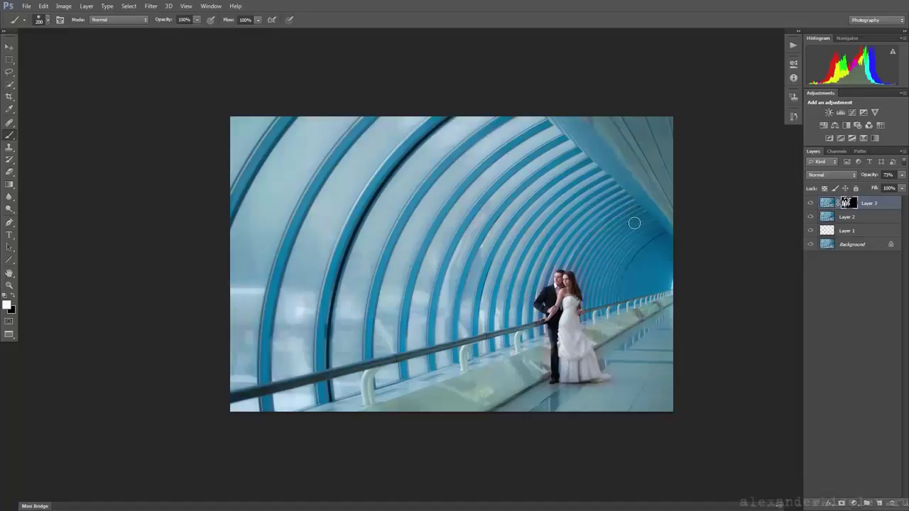
key(Right)
key(Right)
key(Right)
key(Right)
key(Right)
key(Right)
key(Return)
- Place texture A086075 from Texture > Optical Art, rotating it a quarter turn toward the left edge
double_click(456, 115)
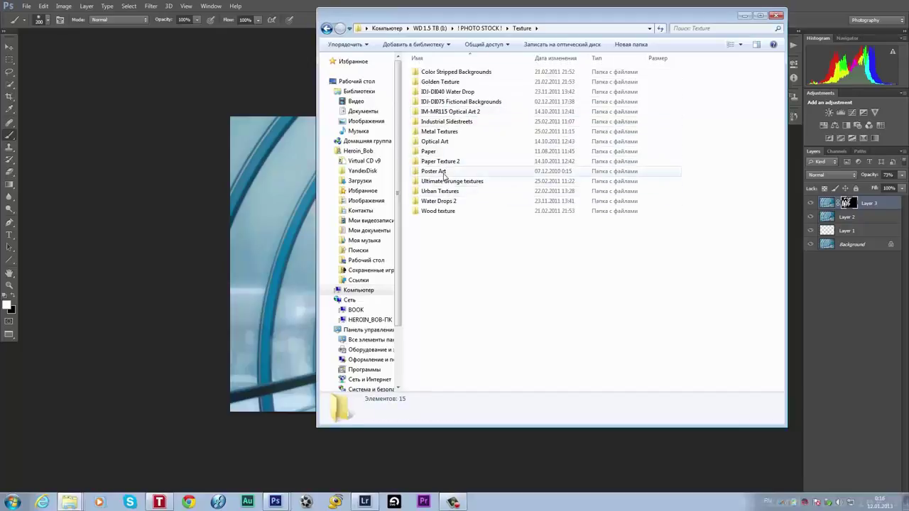
double_click(435, 142)
scroll(568, 213, down, 5)
click(643, 366)
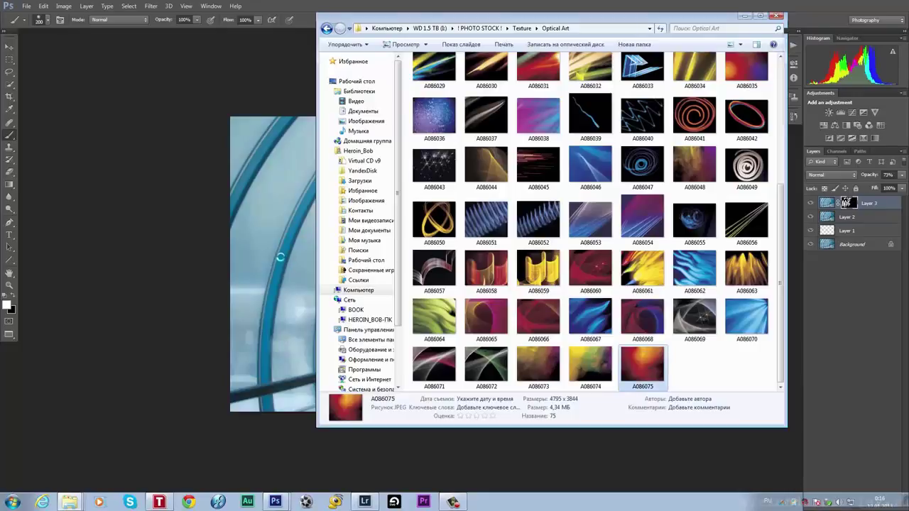
double_click(642, 366)
drag(625, 334, 462, 360)
drag(459, 213, 373, 219)
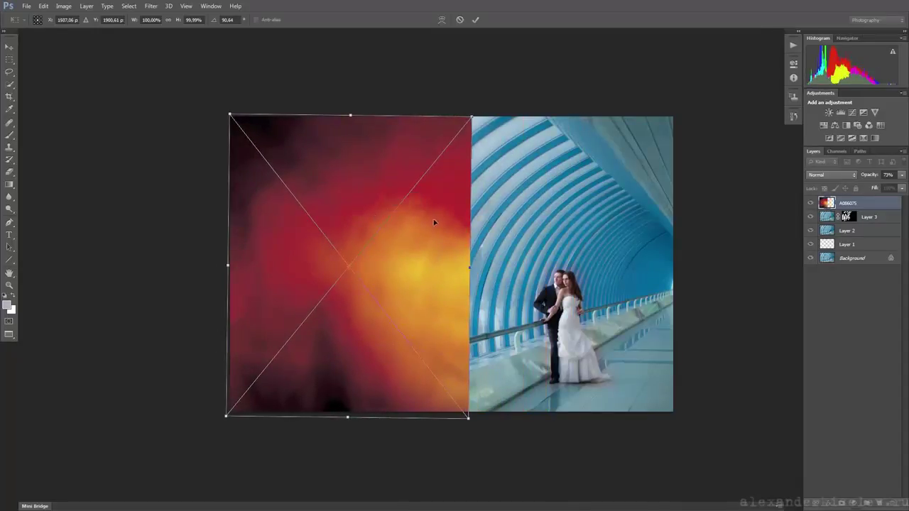
- Stretch and enlarge the texture to cover the whole photo and commit the transform
mouse_move(466, 266)
mouse_down()
mouse_move(674, 267)
mouse_move(706, 254)
mouse_up()
drag(582, 254, 582, 250)
drag(671, 415, 680, 424)
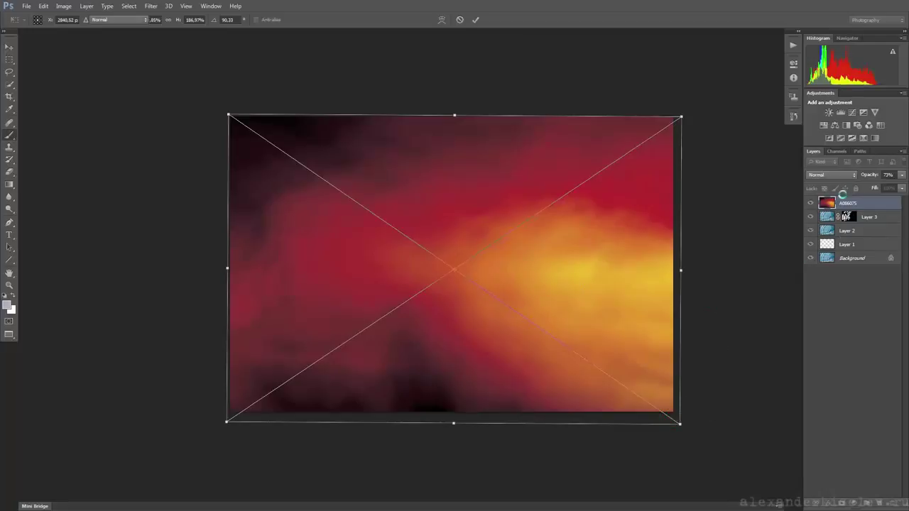
key(Return)
- Set the texture layer to Screen at 62% opacity, rasterize it and add a layer mask
click(832, 175)
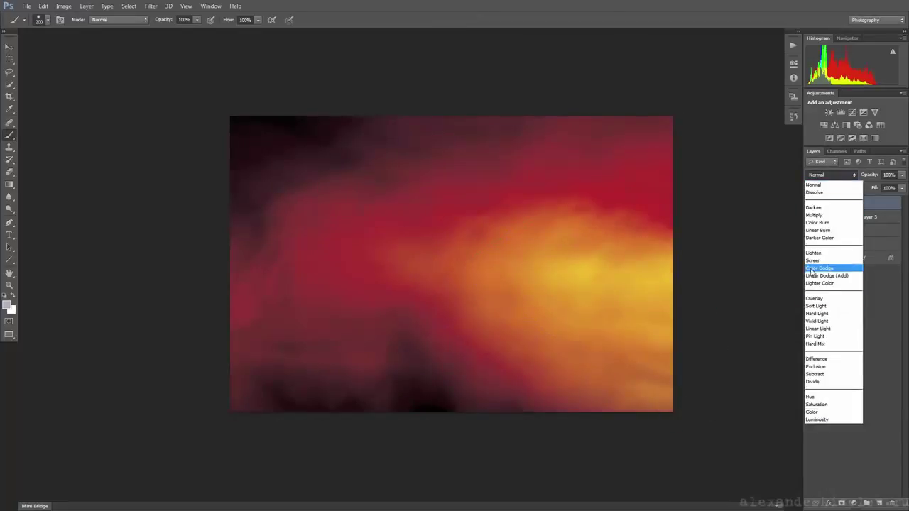
click(813, 265)
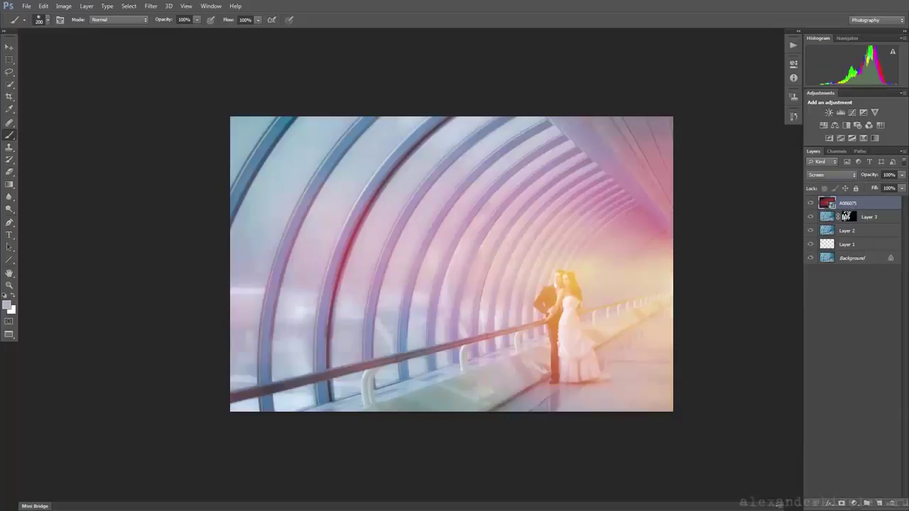
click(902, 176)
drag(890, 188, 881, 188)
right_click(879, 206)
click(779, 223)
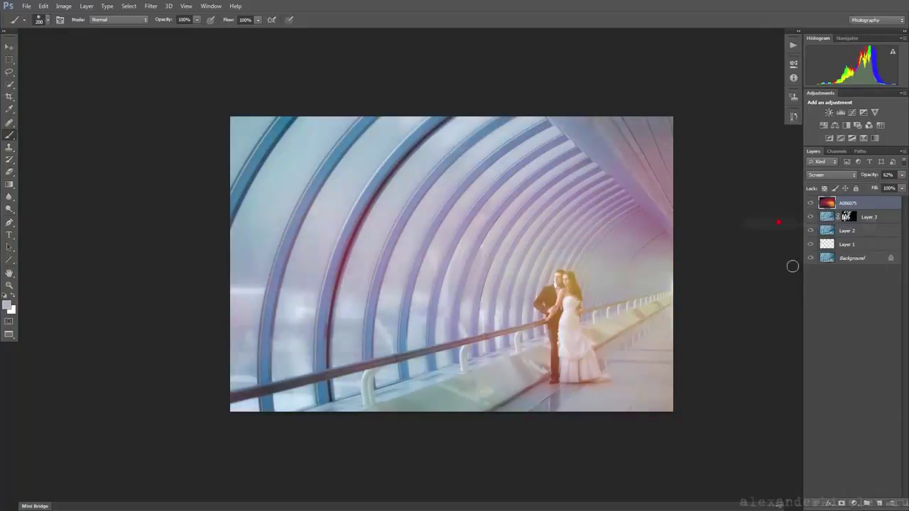
click(841, 502)
- Set a black mask brush at 10% opacity and paint the glow off the bride's face, suit and dress
scroll(474, 342, up, 2)
scroll(473, 342, up, 2)
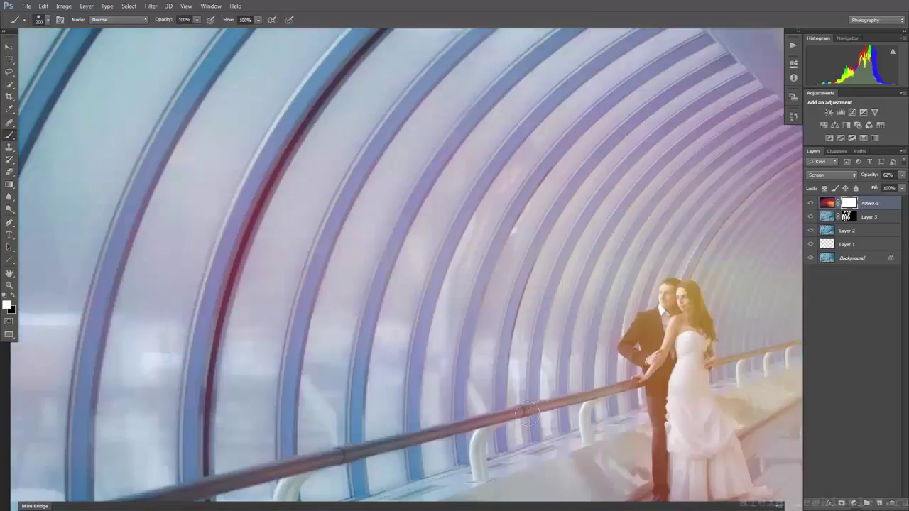
scroll(473, 341, up, 2)
scroll(474, 341, up, 2)
scroll(470, 341, up, 2)
scroll(381, 301, up, 2)
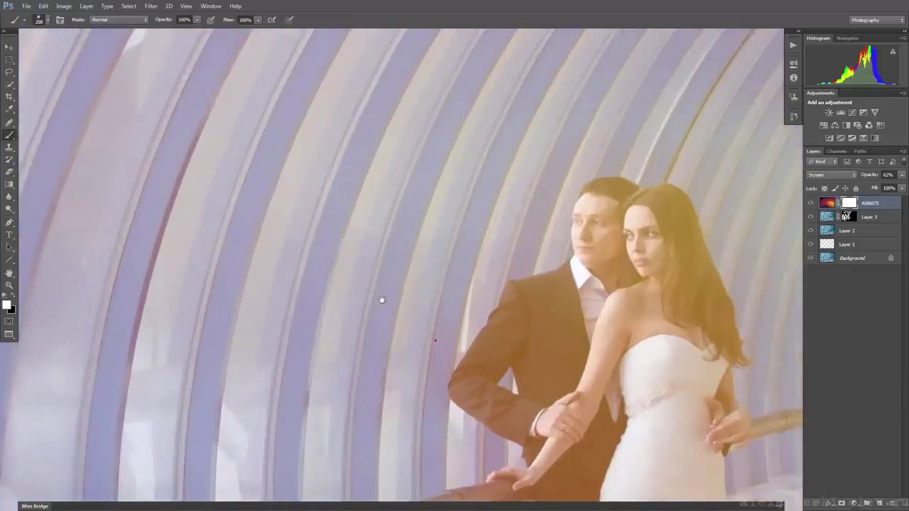
scroll(335, 237, up, 2)
key(bracketleft)
key(bracketleft)
key(bracketleft)
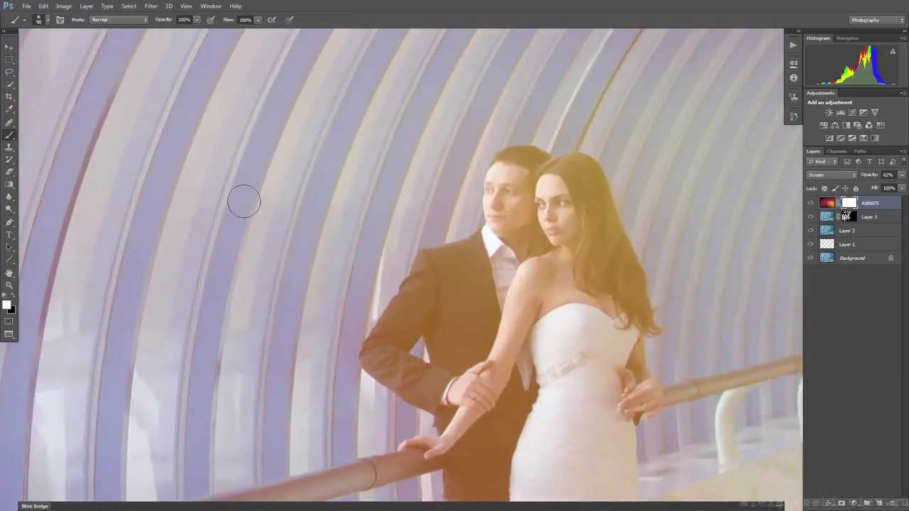
key(2)
key(bracketright)
key(bracketright)
key(x)
key(1)
drag(558, 213, 528, 235)
drag(484, 324, 589, 328)
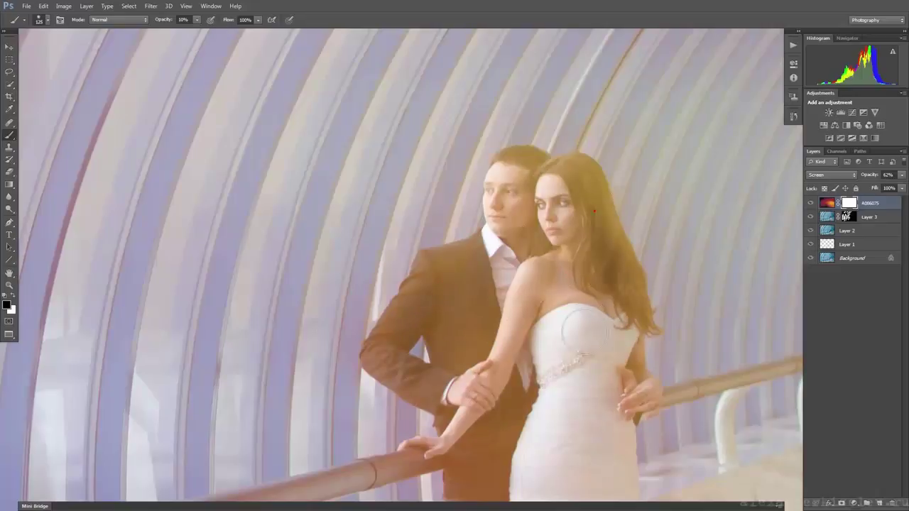
- Pan along the couple with a larger brush and dab more glow away near the groom's hand
drag(552, 402, 538, 270)
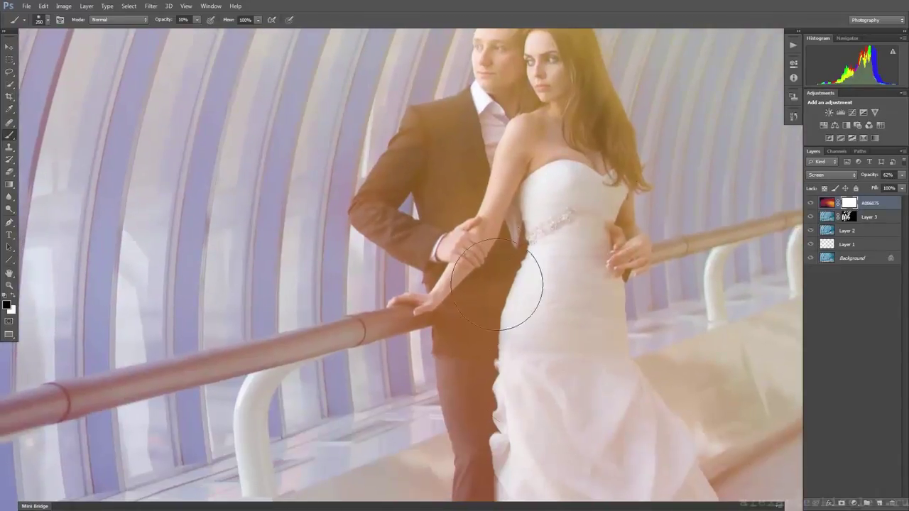
drag(491, 355, 455, 201)
key(bracketright)
key(bracketright)
key(bracketright)
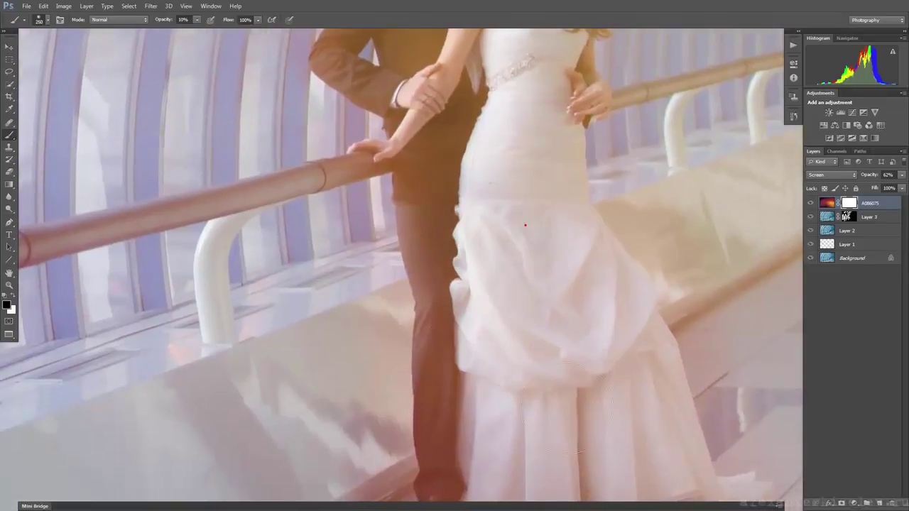
drag(564, 330, 503, 199)
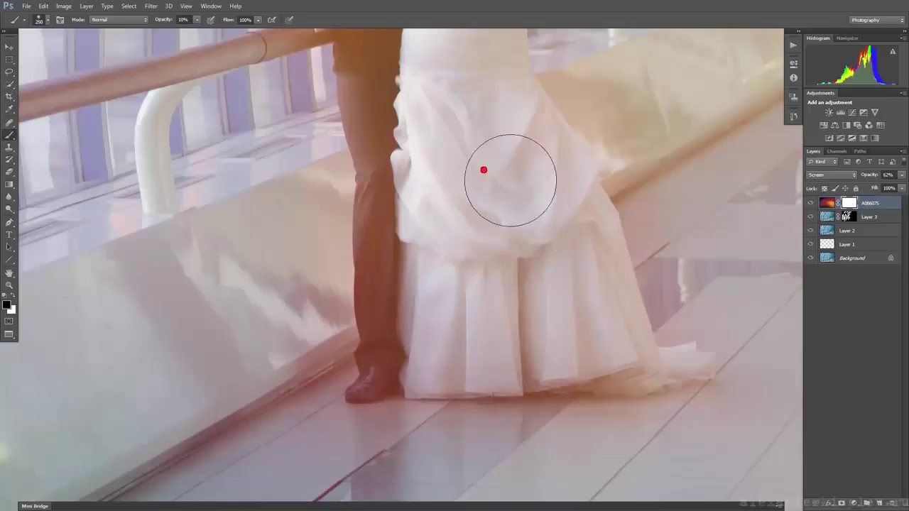
drag(540, 238, 538, 451)
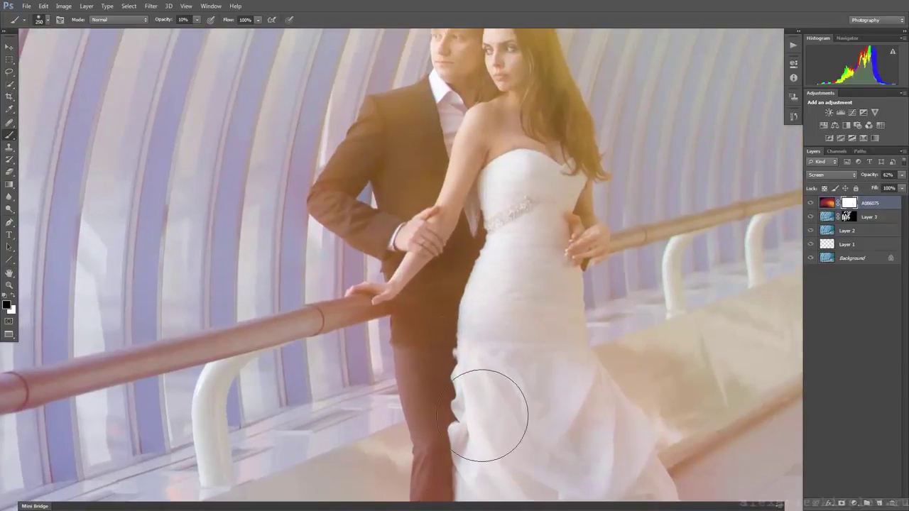
key(ctrl+minus)
key(ctrl+minus)
key(ctrl+minus)
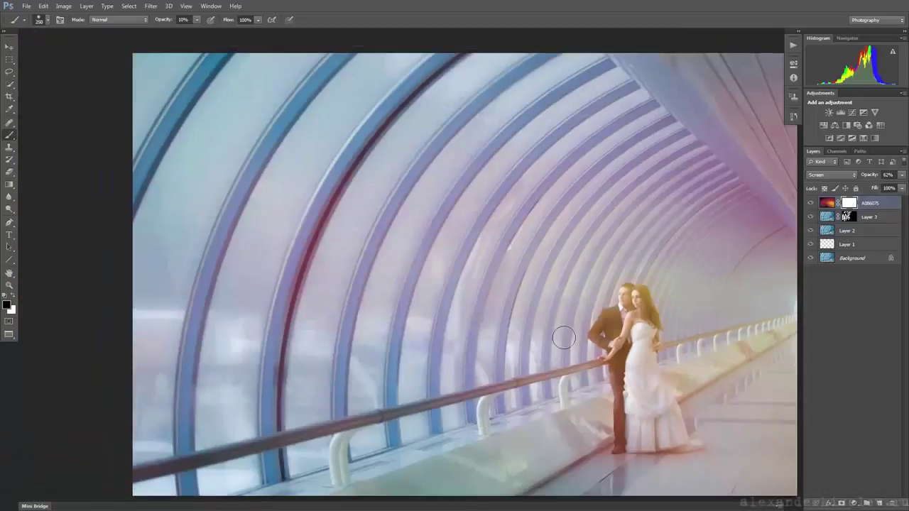
key(bracketright)
key(bracketright)
key(bracketleft)
key(bracketleft)
click(525, 313)
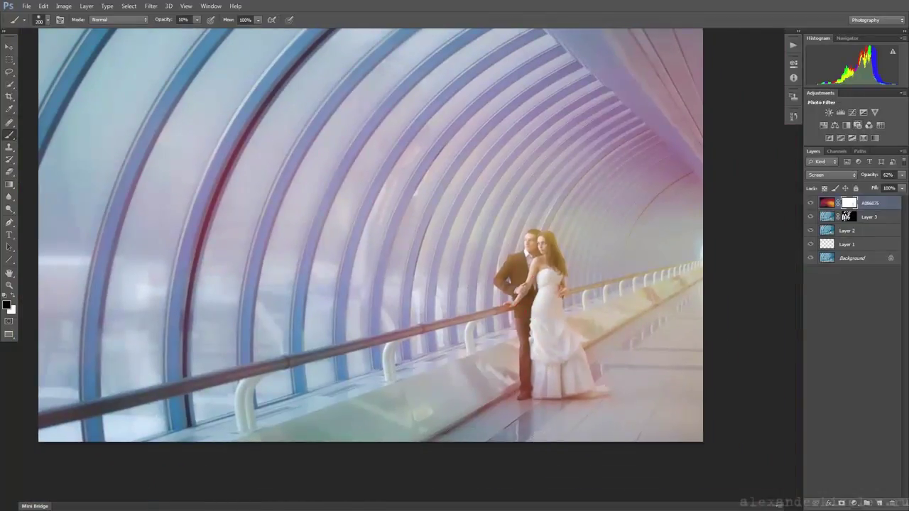
- Soften the glow mask with Gaussian Blur and lower the glow layer to 54% opacity
click(151, 5)
mouse_move(156, 102)
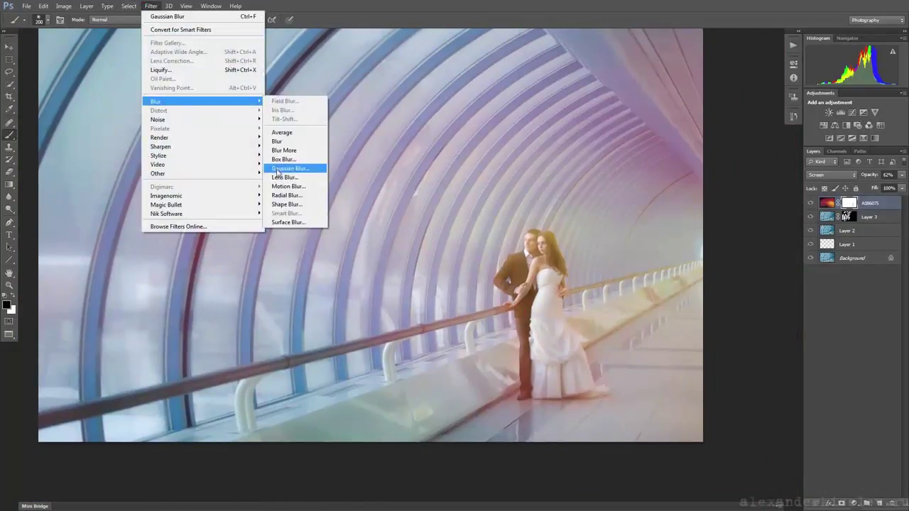
click(290, 168)
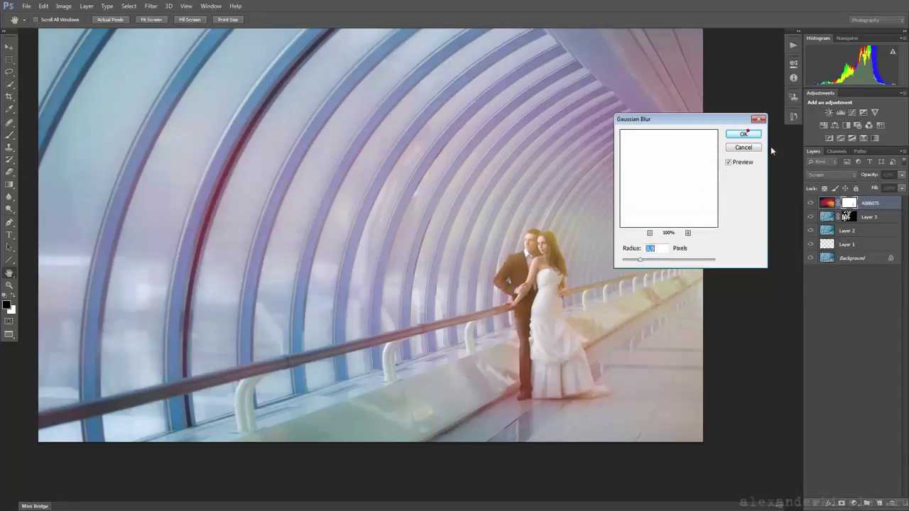
click(752, 135)
click(902, 175)
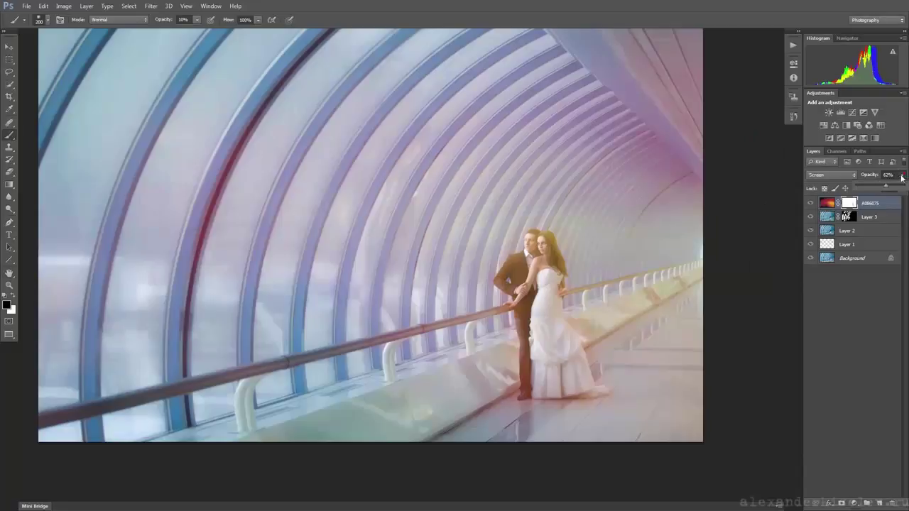
drag(886, 188, 884, 188)
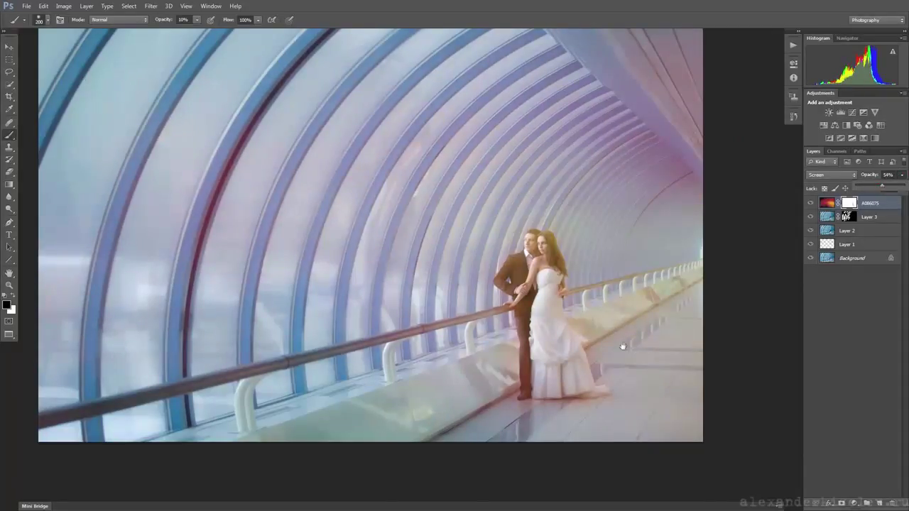
key(alt+Tab)
key(alt+Tab)
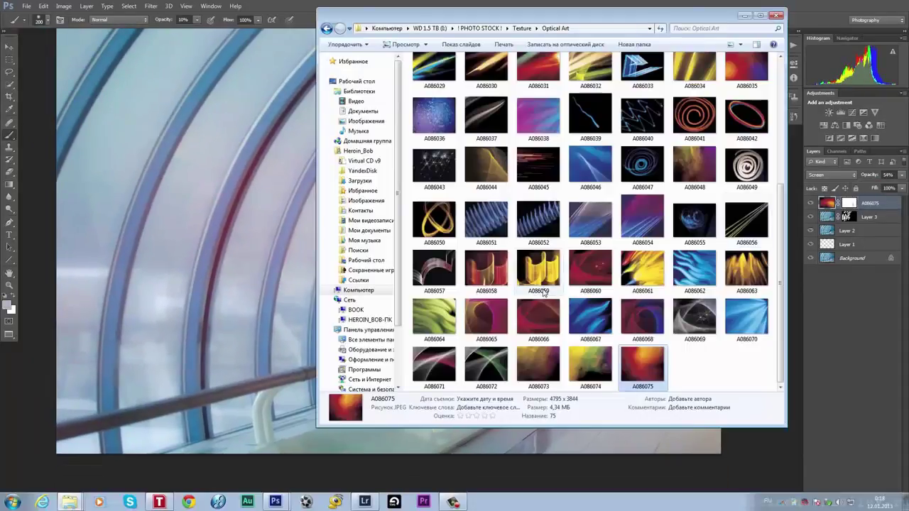
- Navigate from the Texture folders up to PHOTO STOCK and into Backgrounds > BLUR
key(BackSpace)
key(Home)
key(Return)
key(BackSpace)
key(Down)
key(Return)
key(BackSpace)
key(BackSpace)
key(Up)
key(Up)
key(Up)
key(Up)
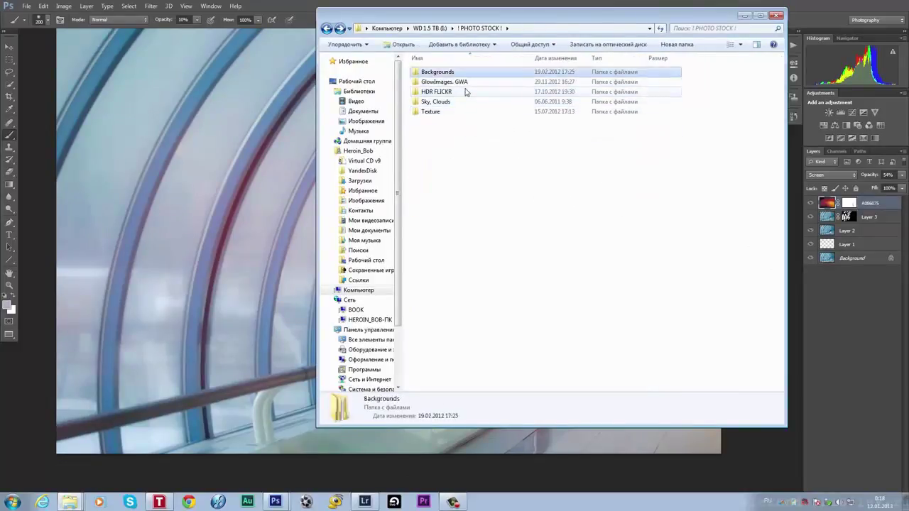
key(Return)
key(Down)
key(Return)
- Scroll the BLUR thumbnails and select the Kunst-60 background image
scroll(566, 234, down, 5)
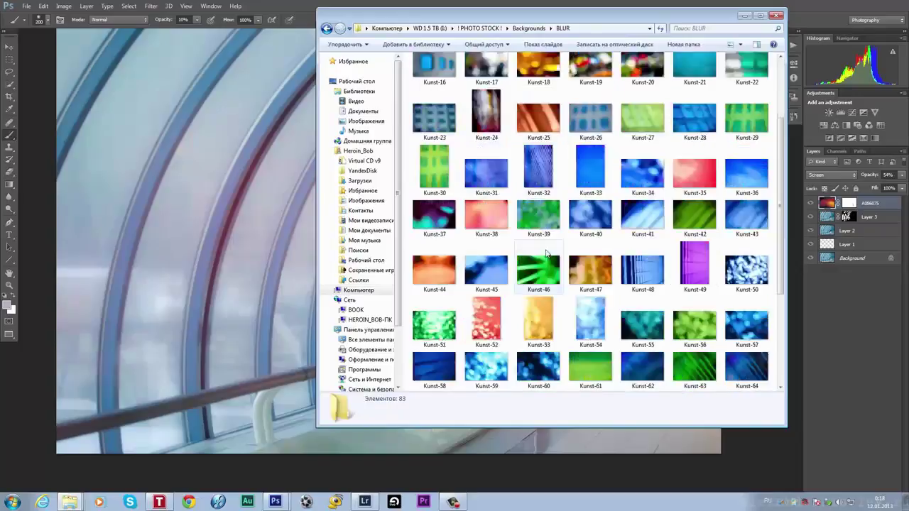
scroll(568, 290, down, 5)
scroll(568, 298, up, 3)
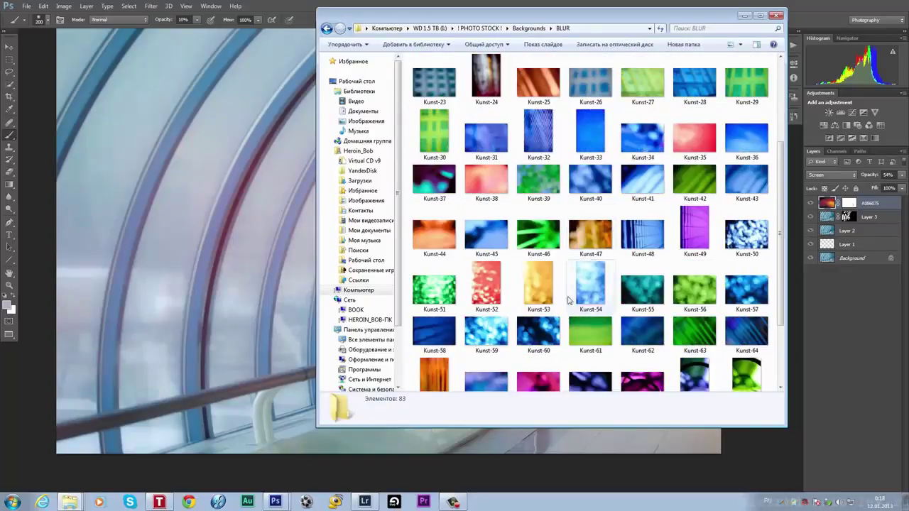
click(554, 332)
- Place Kunst-60 into the photo, rotated about 180° and scaled to fill the canvas
drag(299, 281, 299, 282)
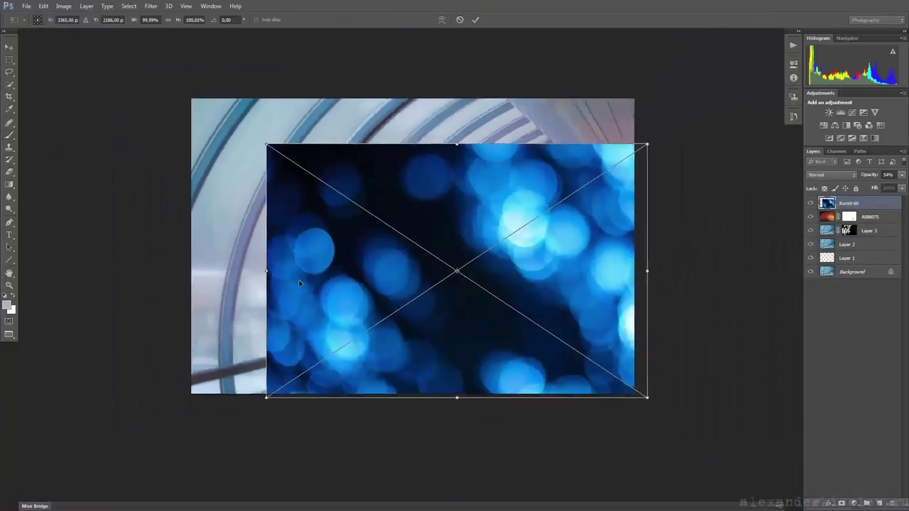
drag(685, 285, 156, 260)
drag(410, 281, 351, 244)
drag(550, 234, 561, 238)
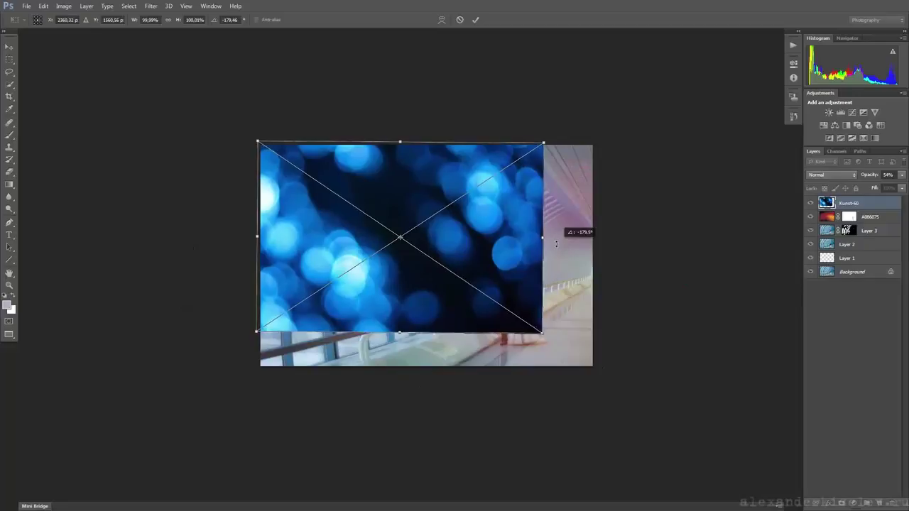
drag(505, 247, 509, 251)
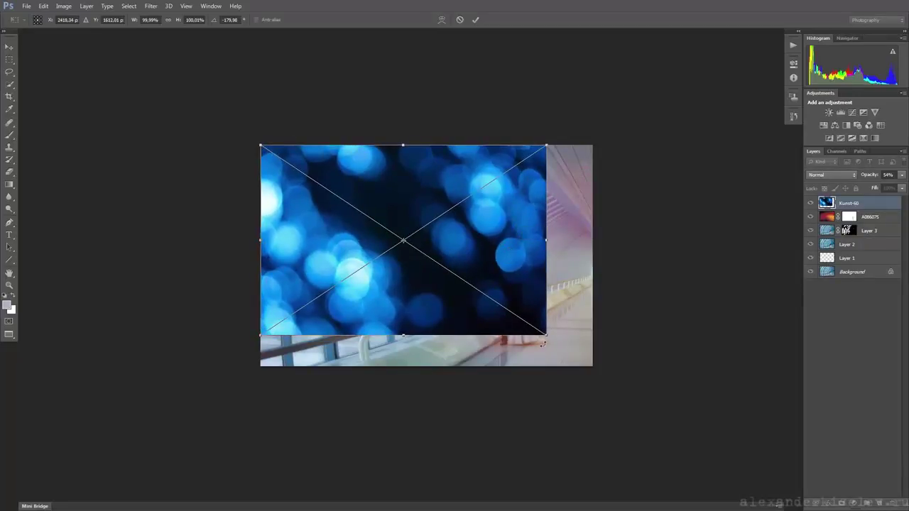
drag(545, 333, 594, 367)
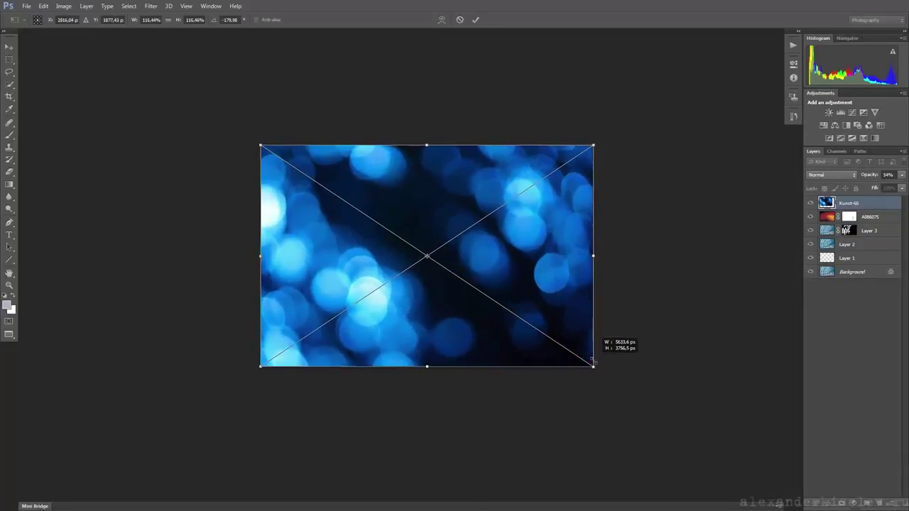
drag(593, 366, 596, 368)
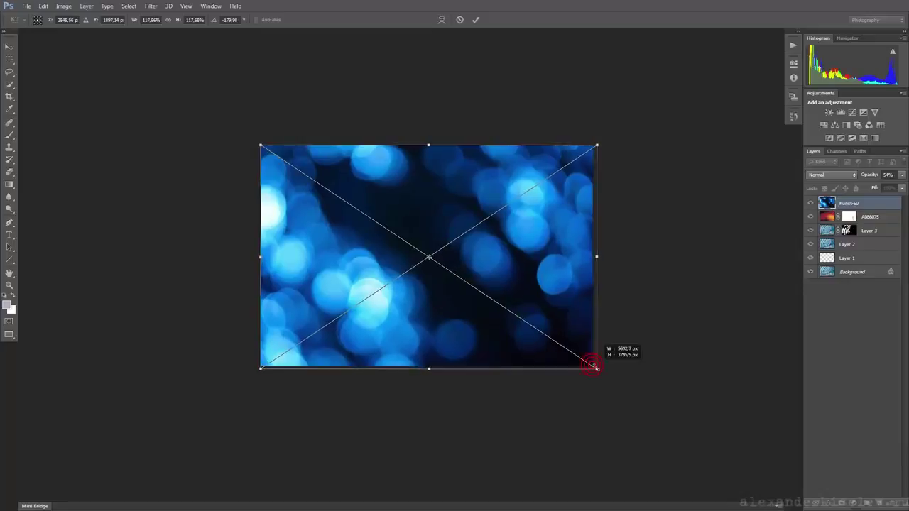
key(shift+alt+s)
- Blend the bokeh layer in Screen mode at about 23% opacity
key(Return)
key(b)
click(831, 175)
click(831, 267)
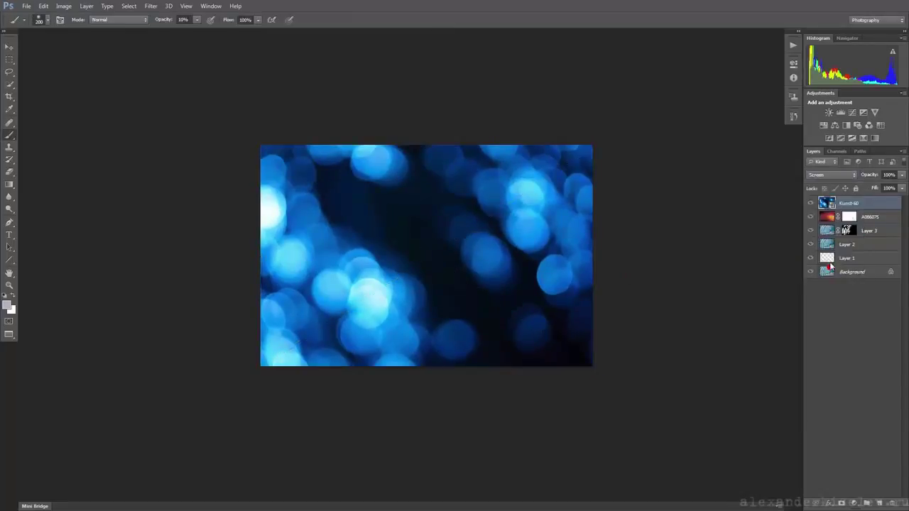
click(902, 175)
drag(899, 186, 863, 189)
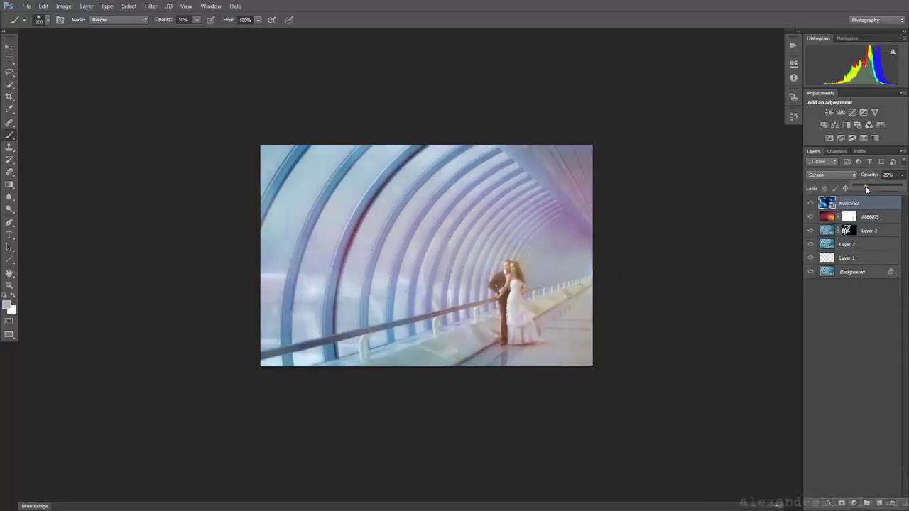
- Toggle the bokeh layer's visibility to compare the composite with the original photo
alt+click(812, 274)
alt+click(812, 273)
alt+click(812, 273)
alt+click(811, 273)
alt+click(812, 274)
alt+click(811, 273)
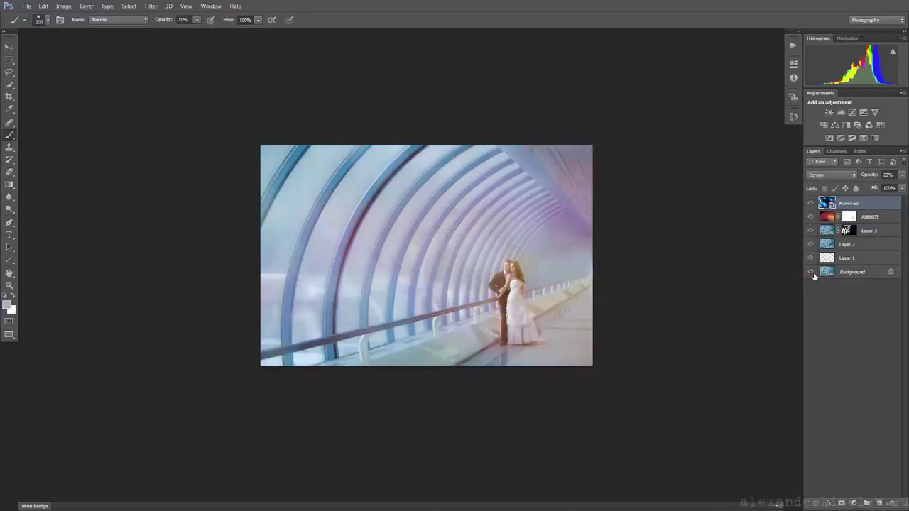
drag(491, 311, 488, 319)
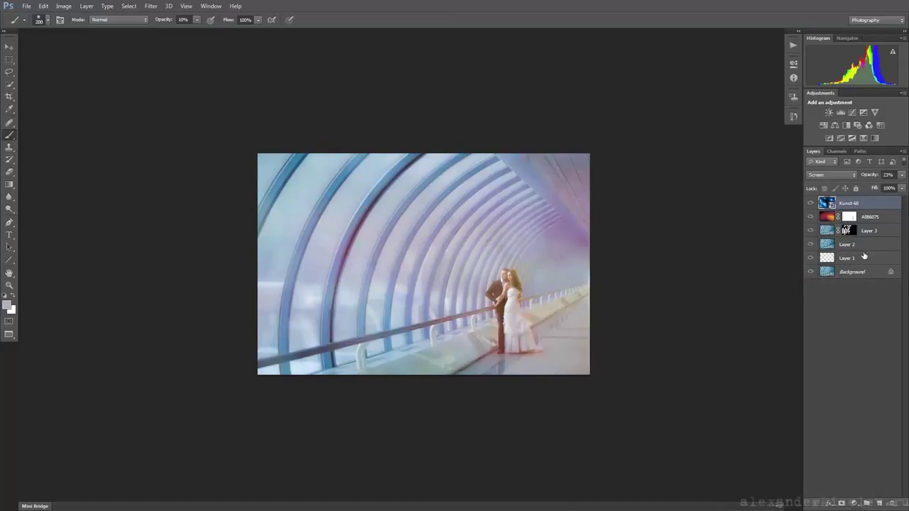
alt+click(812, 272)
alt+click(811, 272)
alt+click(812, 272)
alt+click(812, 272)
- Rasterize Kunst-60, colorize it with Hue/Saturation (hue 4, saturation 20) and set opacity to 16%
right_click(865, 202)
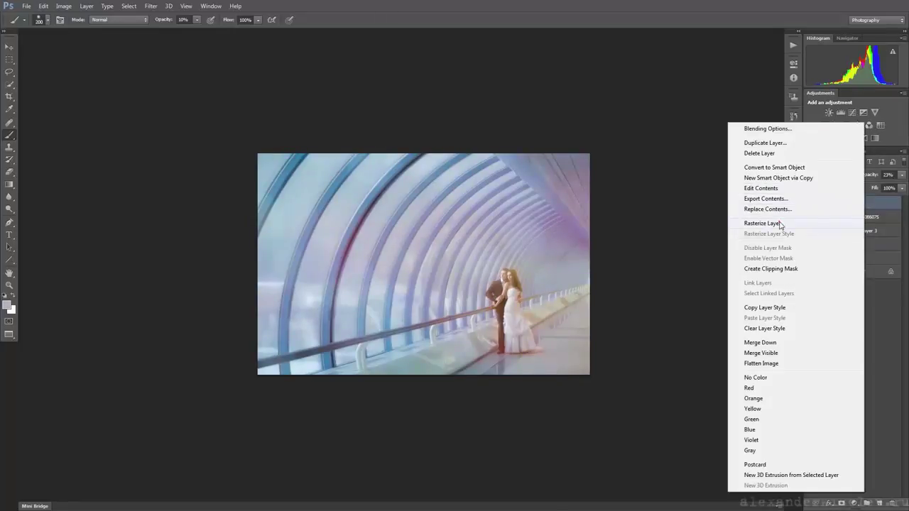
click(780, 224)
click(63, 6)
mouse_move(78, 30)
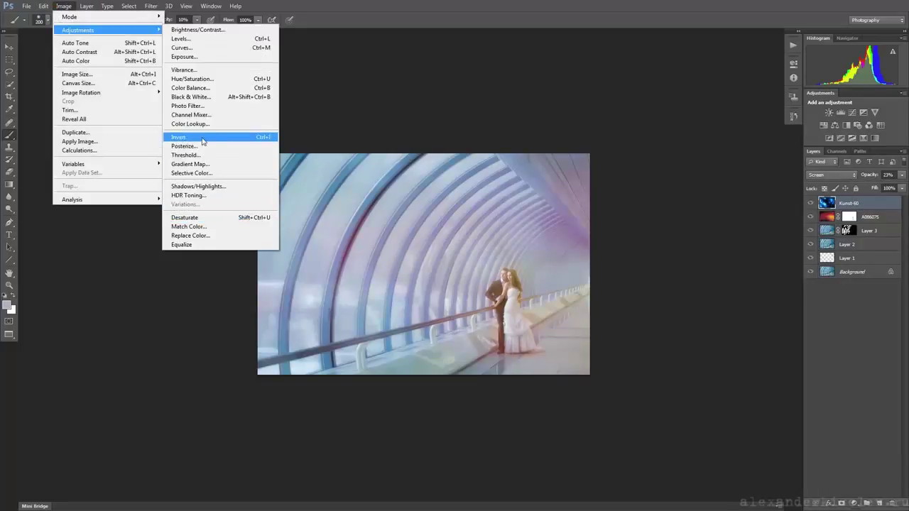
click(198, 79)
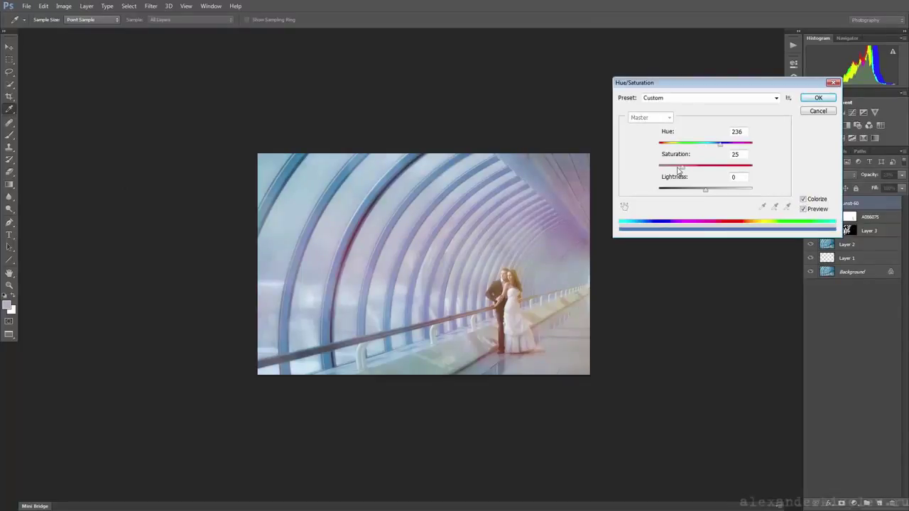
drag(720, 144, 636, 149)
mouse_move(686, 170)
mouse_down()
mouse_move(698, 171)
mouse_move(683, 171)
mouse_up()
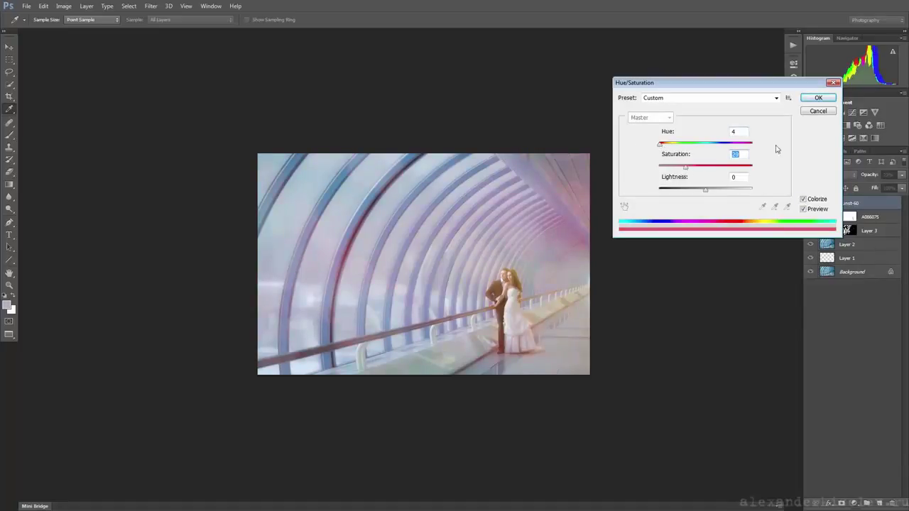
click(816, 98)
click(899, 176)
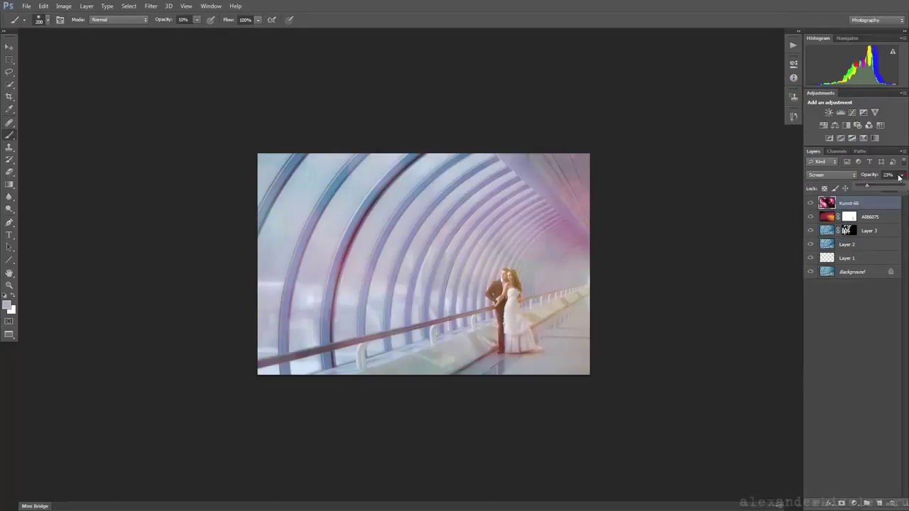
drag(865, 188, 860, 188)
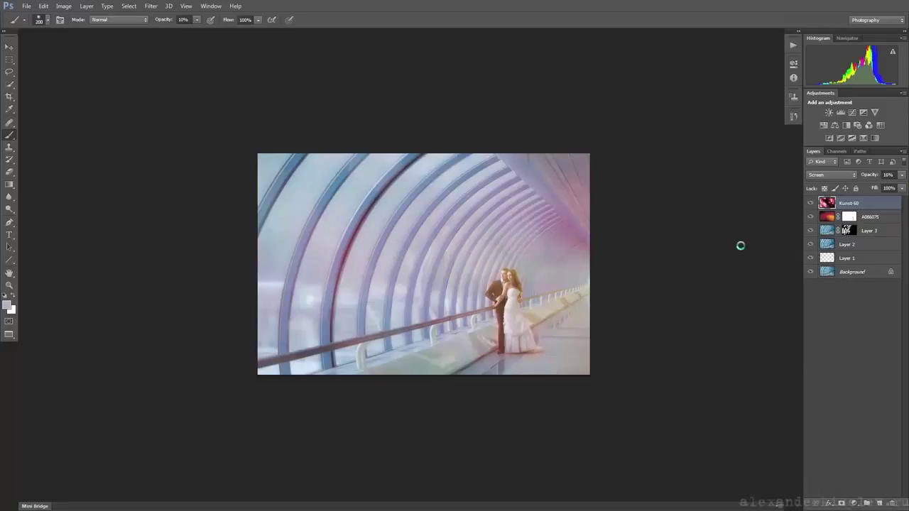
- Run Color Efex Pro 4 Tonal Contrast on the merged Layer 4 with saturation at about -1%
click(150, 6)
mouse_move(166, 213)
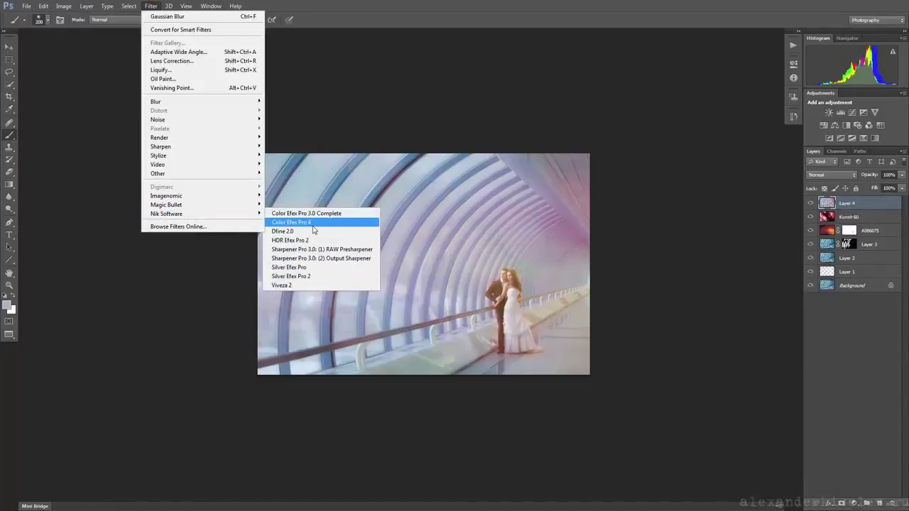
click(267, 222)
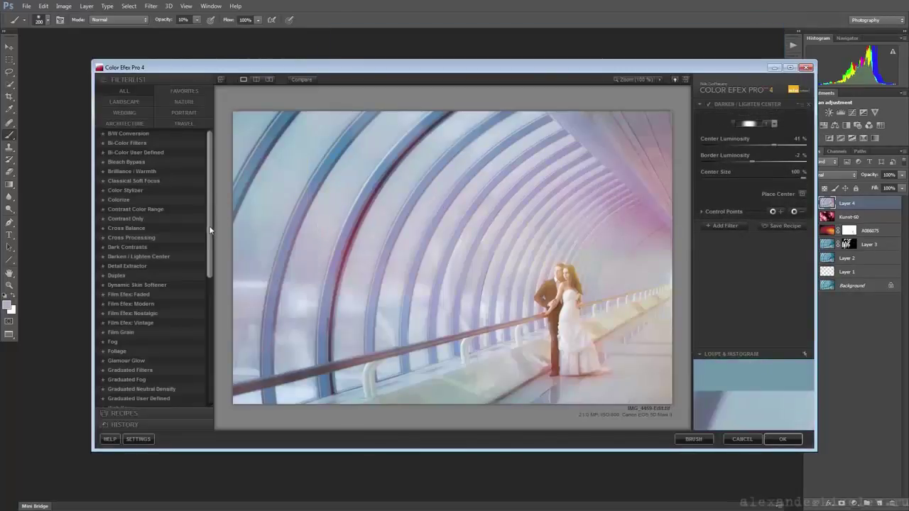
drag(208, 233, 210, 348)
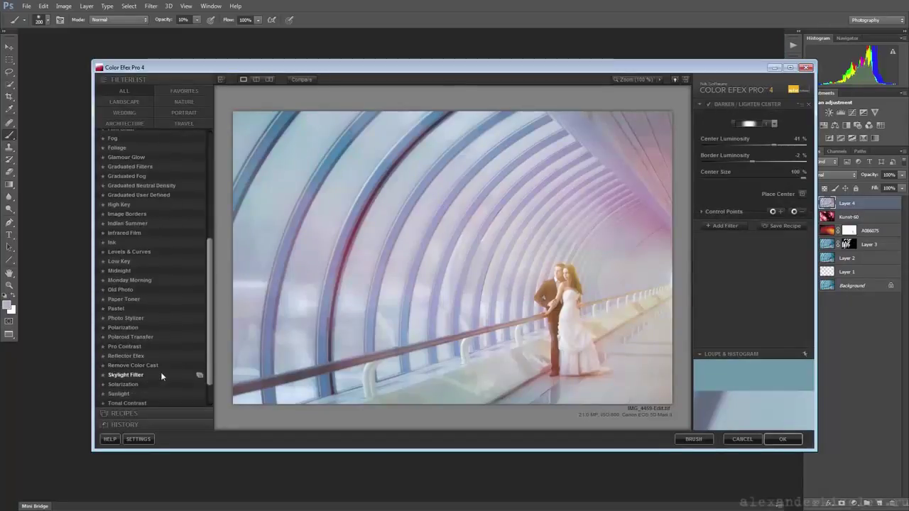
click(132, 402)
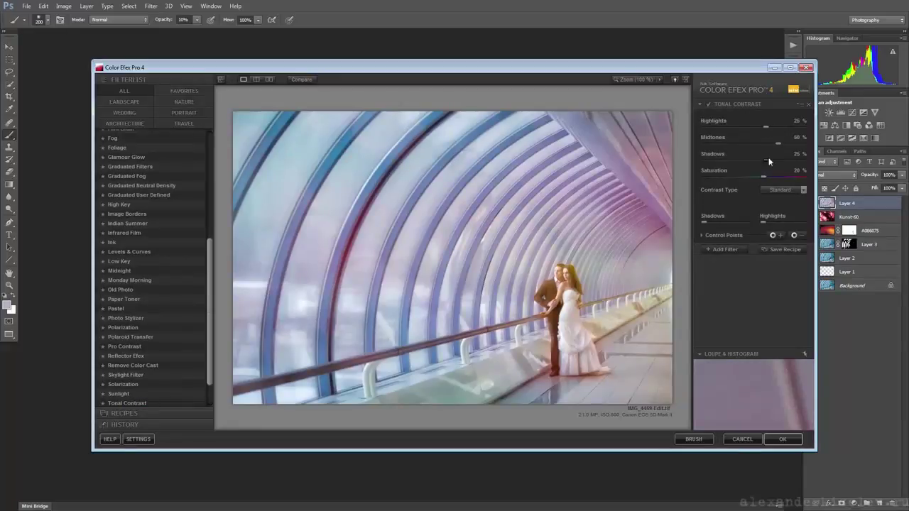
mouse_move(764, 179)
mouse_down()
mouse_move(753, 178)
mouse_move(783, 159)
mouse_move(768, 162)
mouse_up()
click(311, 82)
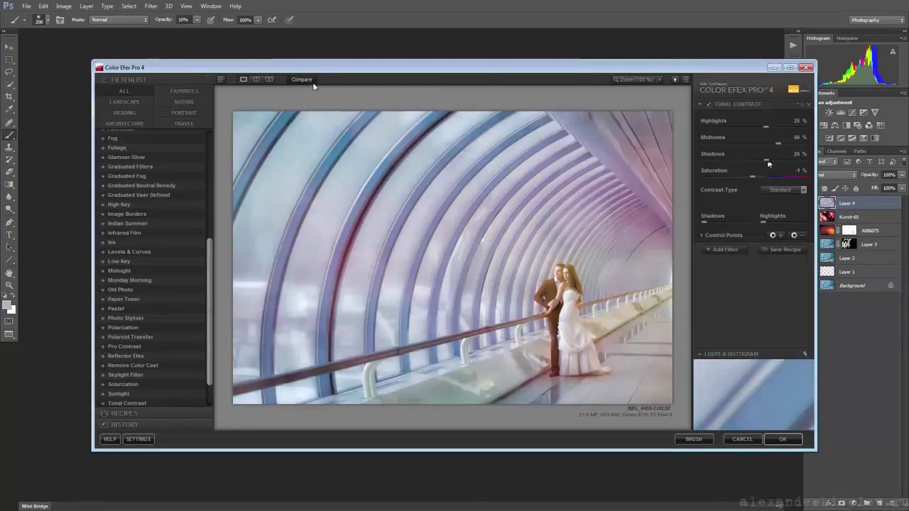
click(782, 439)
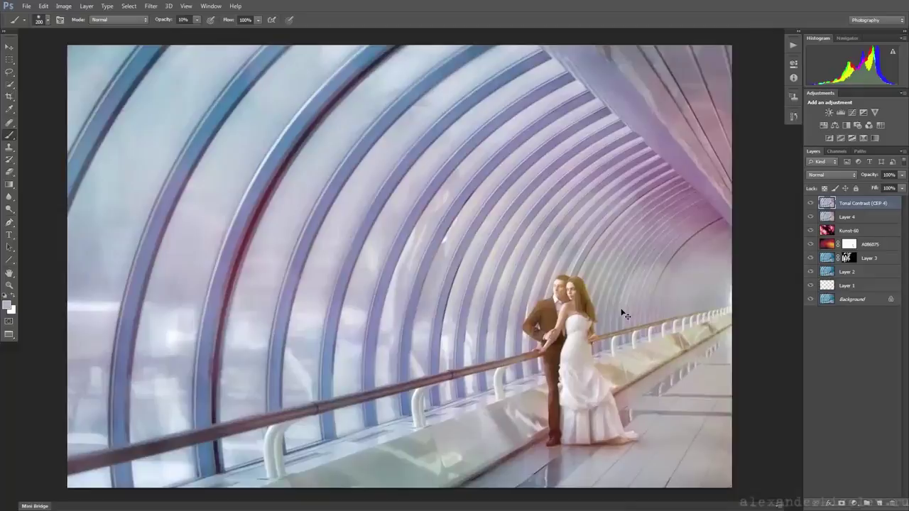
- Give the Tonal Contrast layer an inverted black mask and paint it back on the bride's hair and shoulder
scroll(621, 308, up, 5)
click(842, 503)
key(ctrl+i)
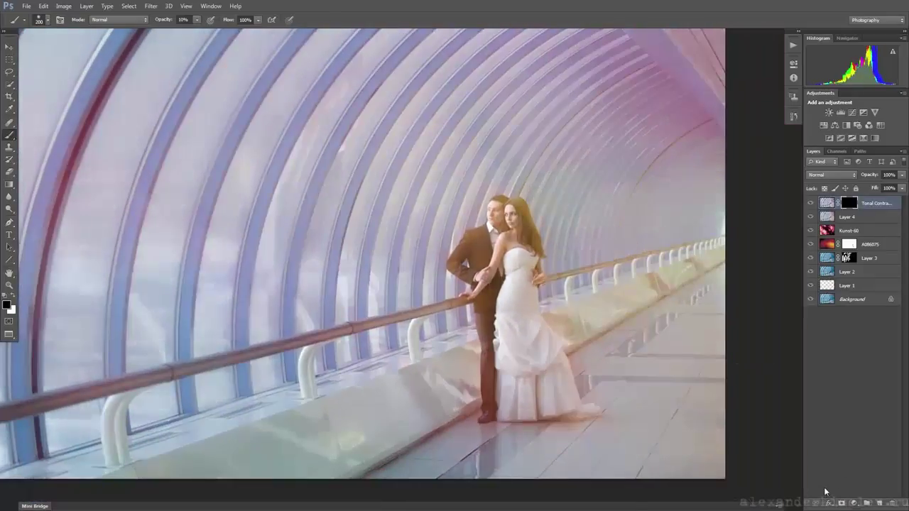
scroll(447, 344, up, 3)
scroll(501, 265, down, 2)
key(bracketleft)
key(bracketleft)
key(bracketleft)
key(x)
key(0)
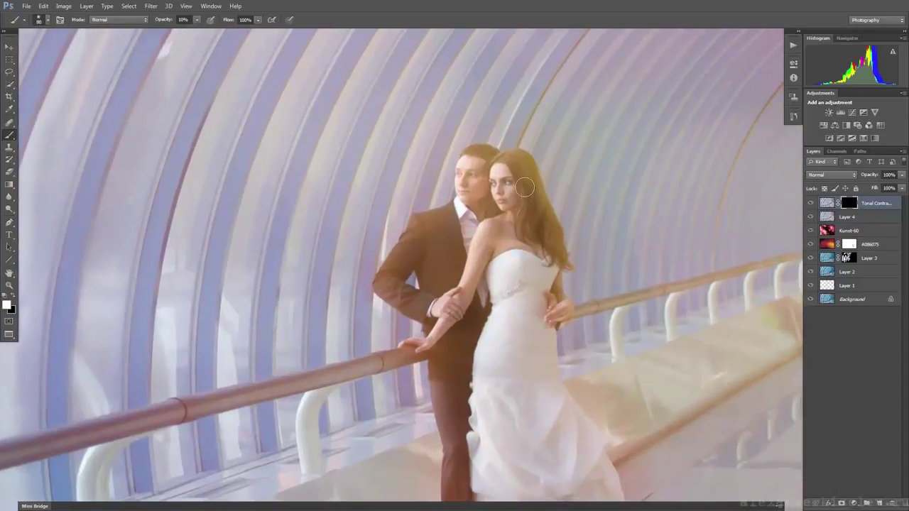
drag(537, 187, 526, 168)
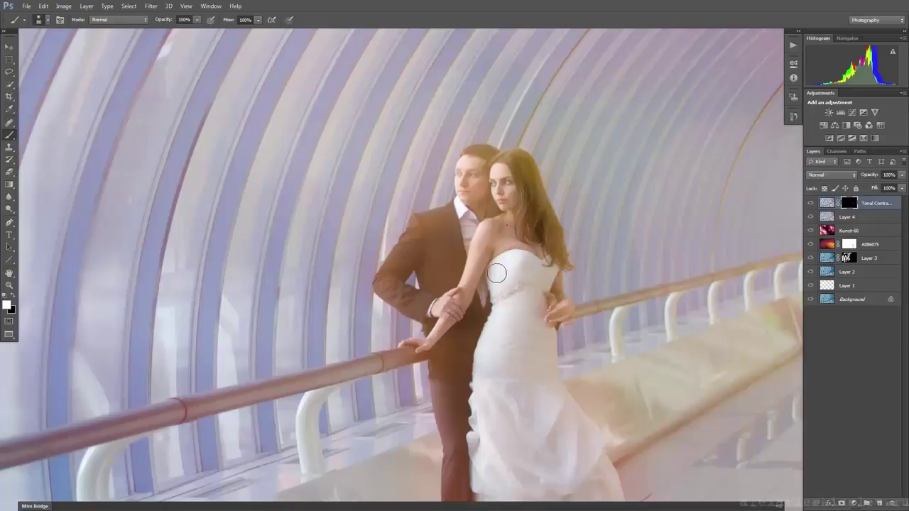
click(484, 247)
- With a larger white brush, reveal the contrast over the dress, hem and groom's suit
key(bracketright)
key(bracketright)
key(bracketright)
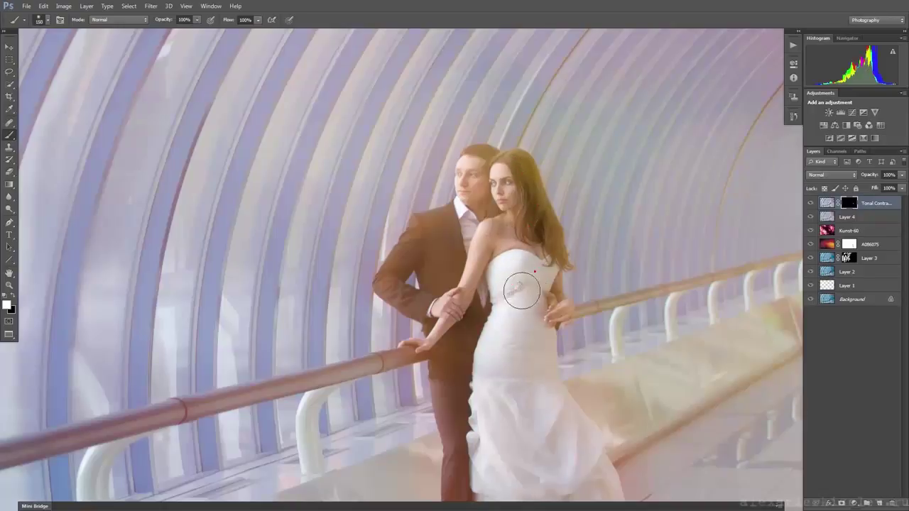
scroll(518, 284, down, 3)
key(bracketright)
mouse_move(538, 357)
mouse_down()
mouse_move(589, 441)
mouse_move(594, 419)
mouse_move(540, 426)
mouse_up()
mouse_move(497, 461)
mouse_down()
mouse_move(452, 397)
mouse_move(436, 178)
mouse_move(461, 142)
mouse_move(469, 78)
mouse_move(486, 78)
mouse_up()
key(bracketleft)
mouse_move(529, 152)
mouse_down()
mouse_move(532, 254)
mouse_move(583, 402)
mouse_move(621, 474)
mouse_move(507, 486)
mouse_move(472, 426)
mouse_move(454, 344)
mouse_up()
drag(435, 153, 426, 142)
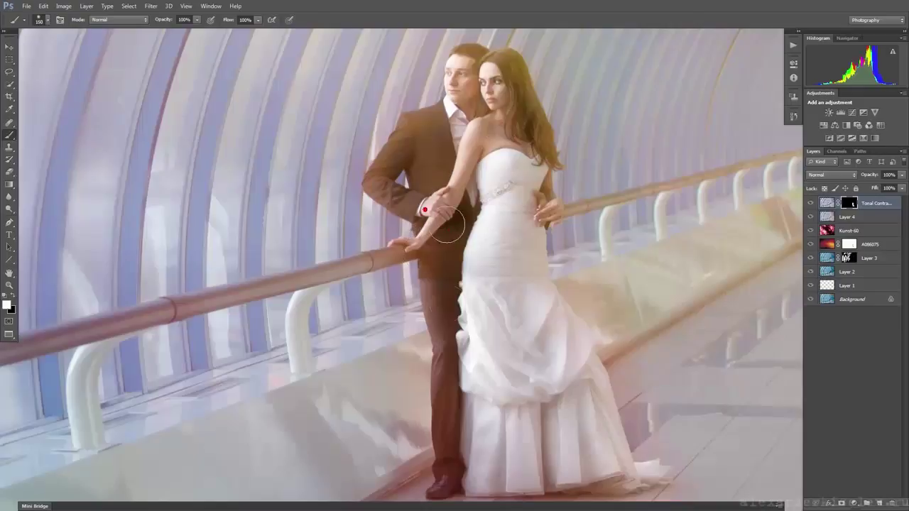
click(510, 424)
alt+click(556, 424)
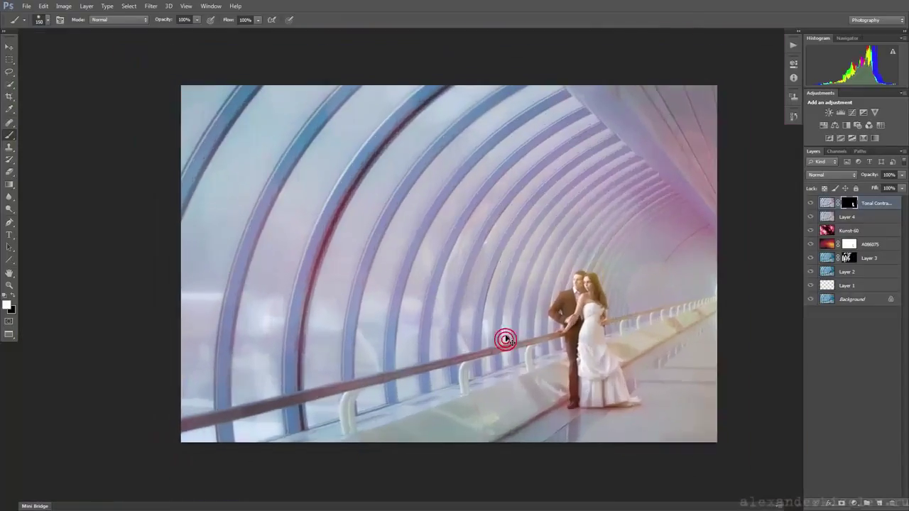
alt+click(505, 340)
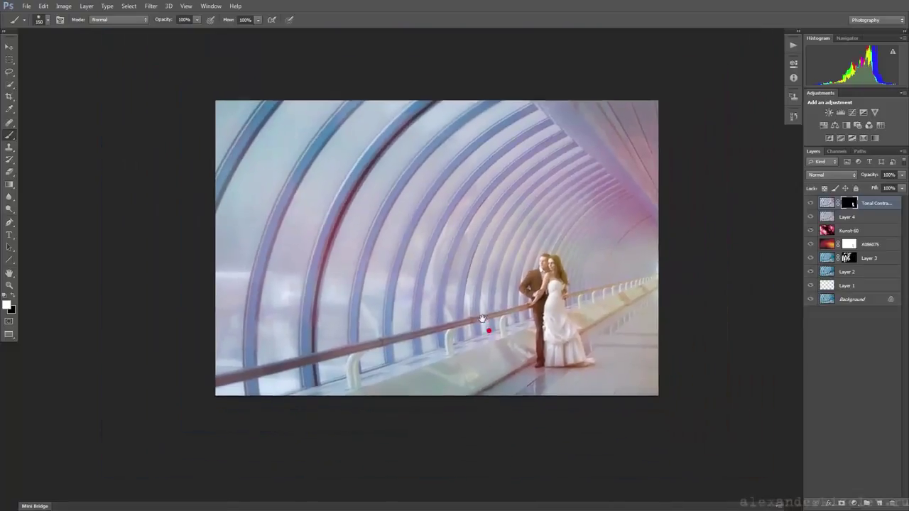
key(ctrl+plus)
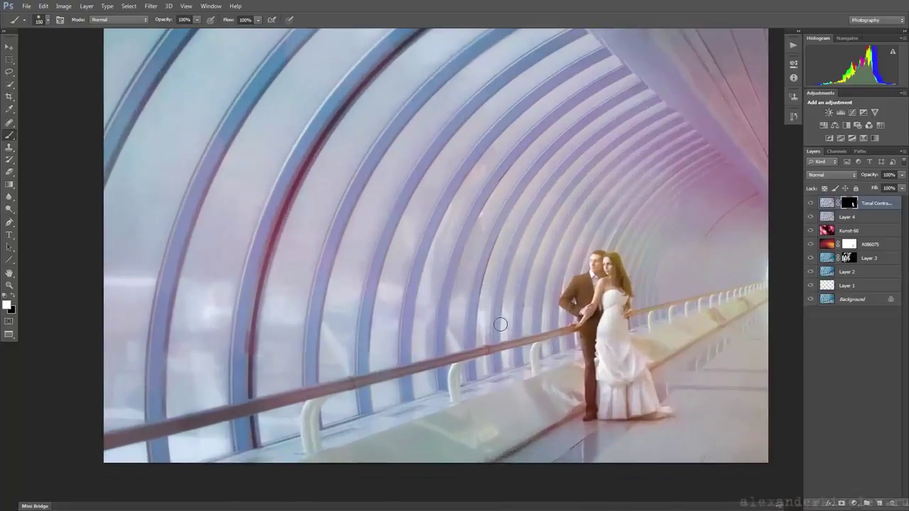
- Add a Solid Color fill layer in a warm brown tone
click(850, 504)
click(853, 504)
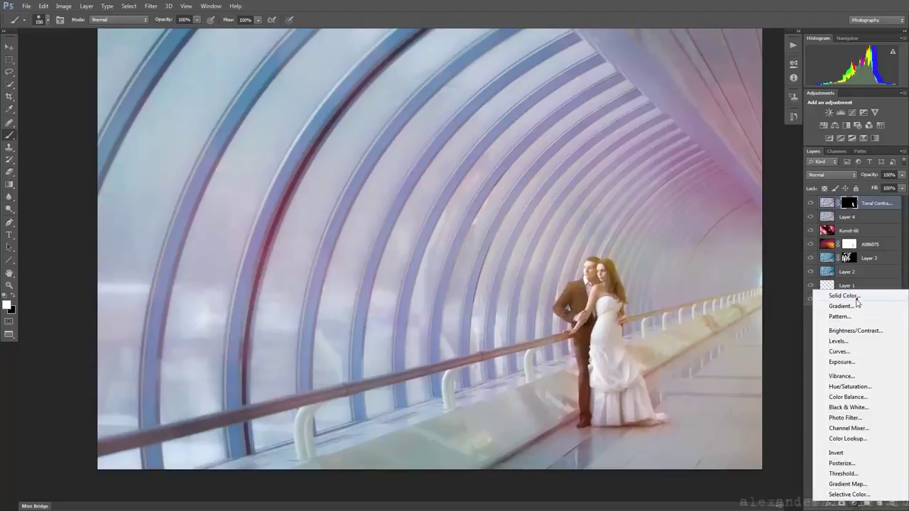
click(858, 297)
click(518, 413)
click(436, 358)
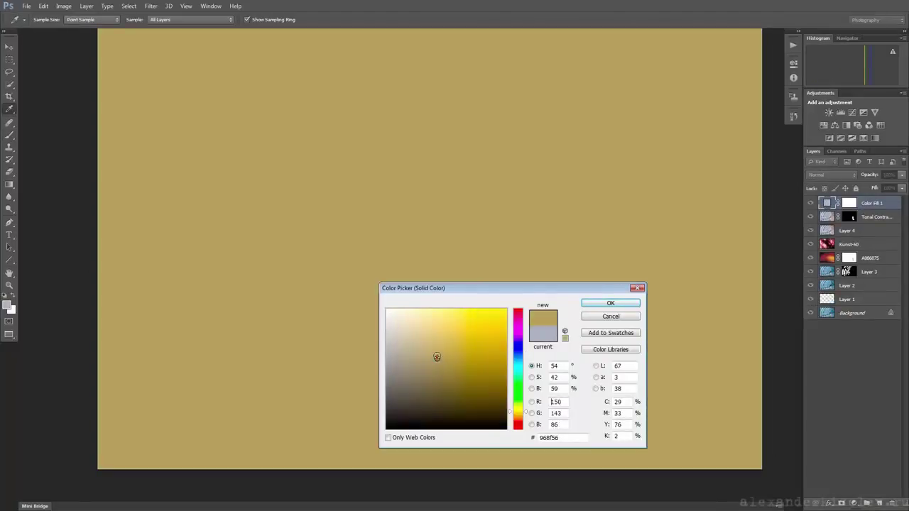
click(515, 410)
click(426, 362)
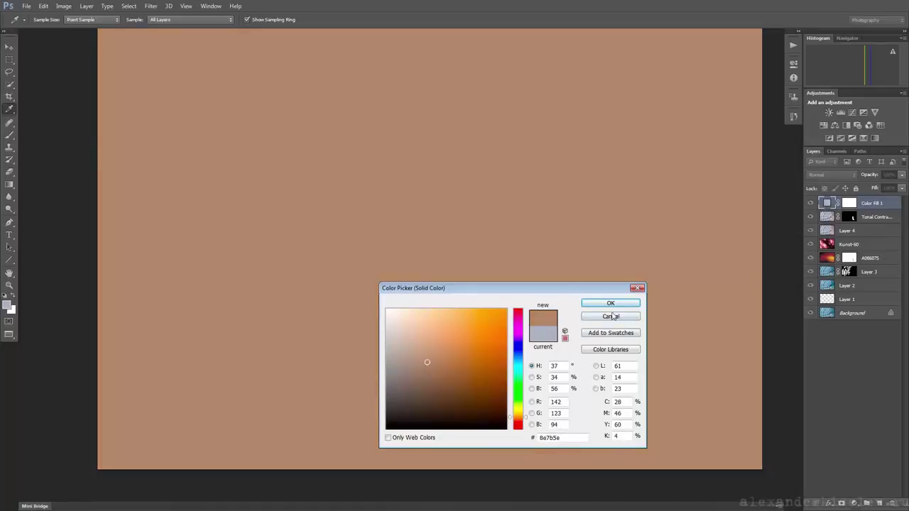
click(610, 303)
- Blend the brown fill in Multiply mode at about 44% opacity
click(831, 175)
click(813, 314)
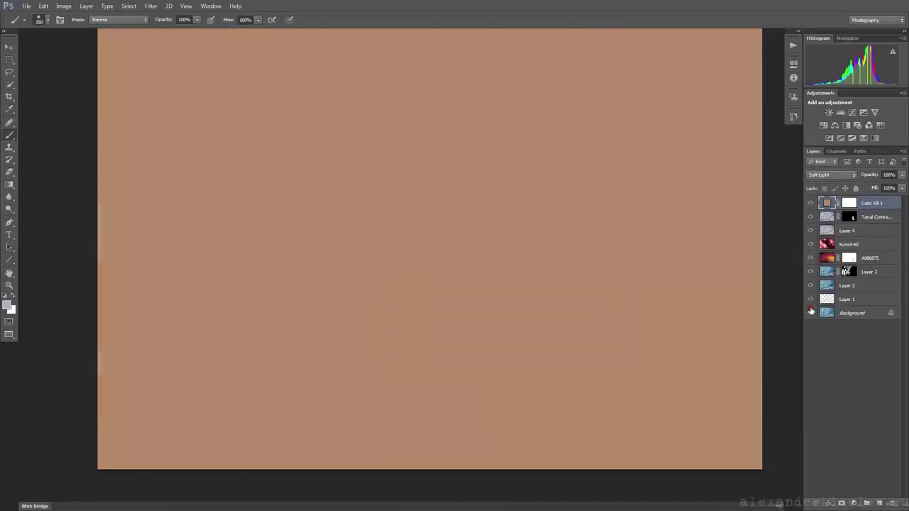
click(830, 175)
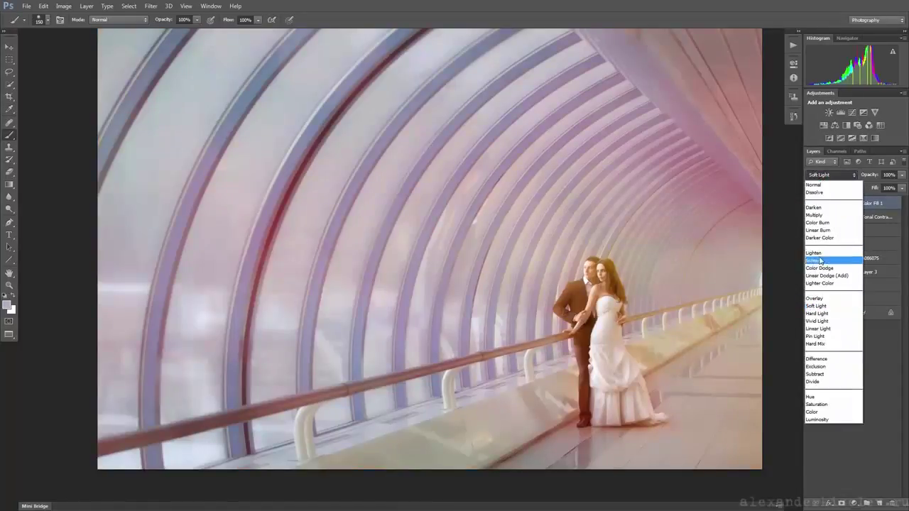
click(814, 214)
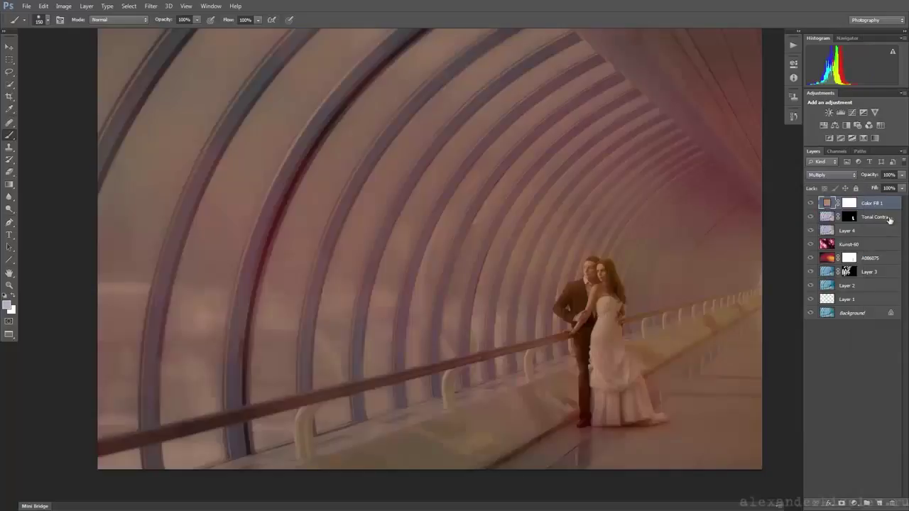
click(902, 174)
drag(886, 188, 875, 188)
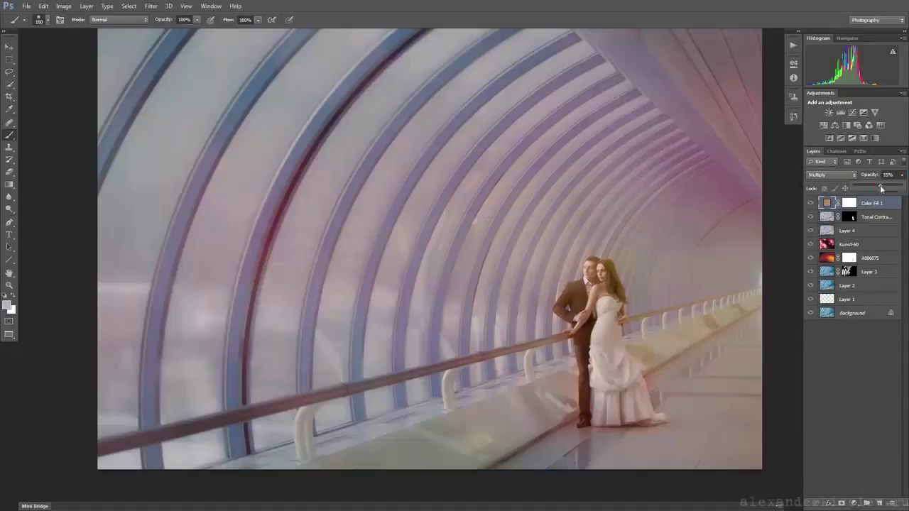
- Keep the same brown fill colour, fine-tune its opacity to 43% and add a Curves adjustment layer
double_click(826, 203)
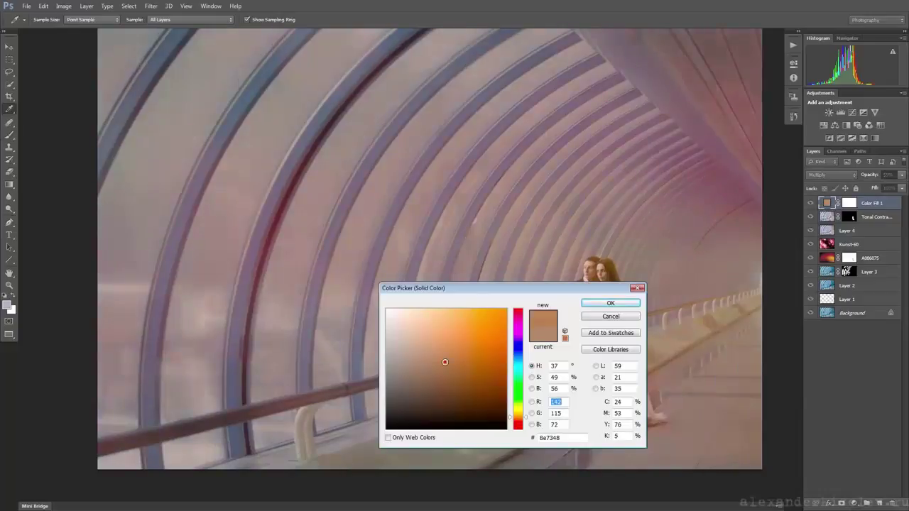
mouse_move(479, 293)
mouse_down()
mouse_move(170, 300)
mouse_move(136, 271)
mouse_up()
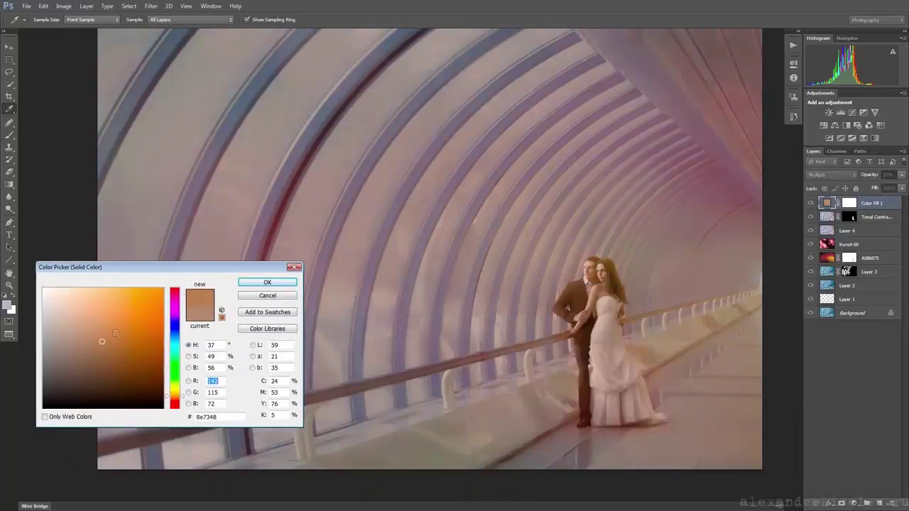
click(264, 283)
key(ctrl+minus)
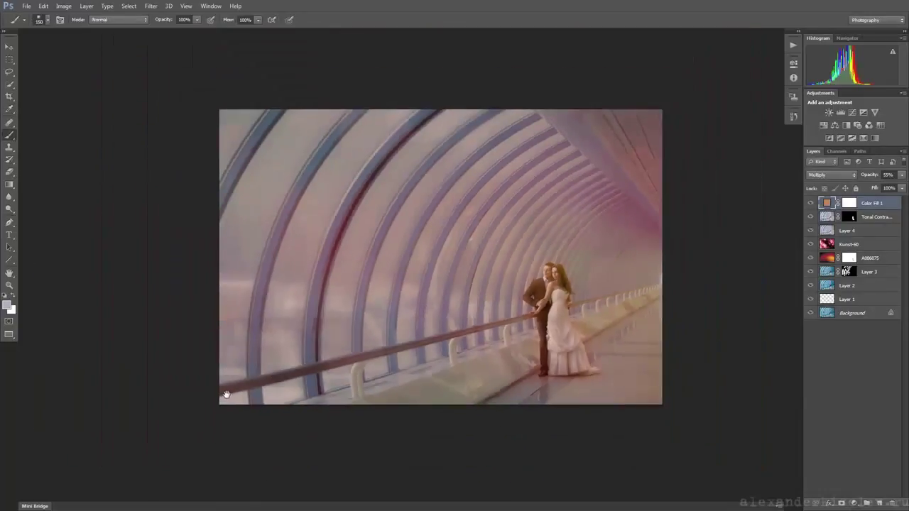
key(ctrl+plus)
click(902, 174)
drag(882, 187, 876, 188)
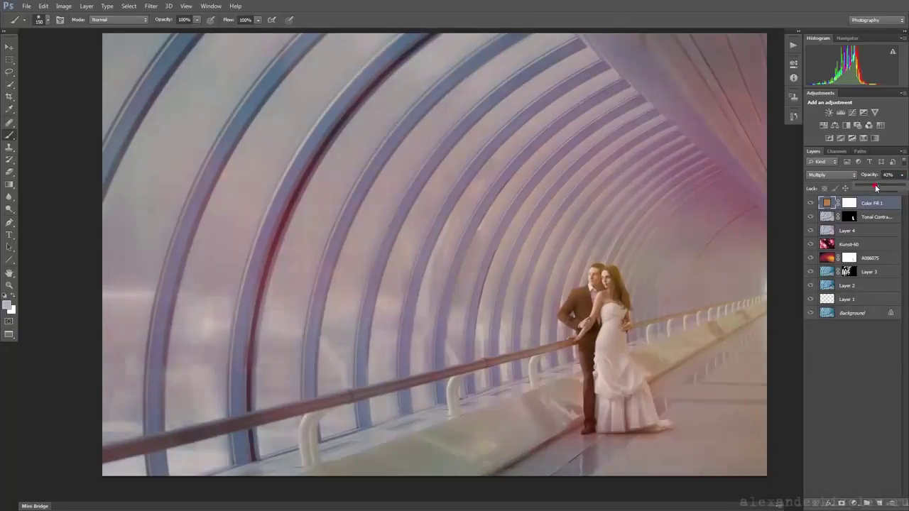
click(852, 112)
- Shape Curves 1 into a gentle S-curve (182→196, 73→67) and stamp visible layers into Layer 5
drag(739, 139, 740, 133)
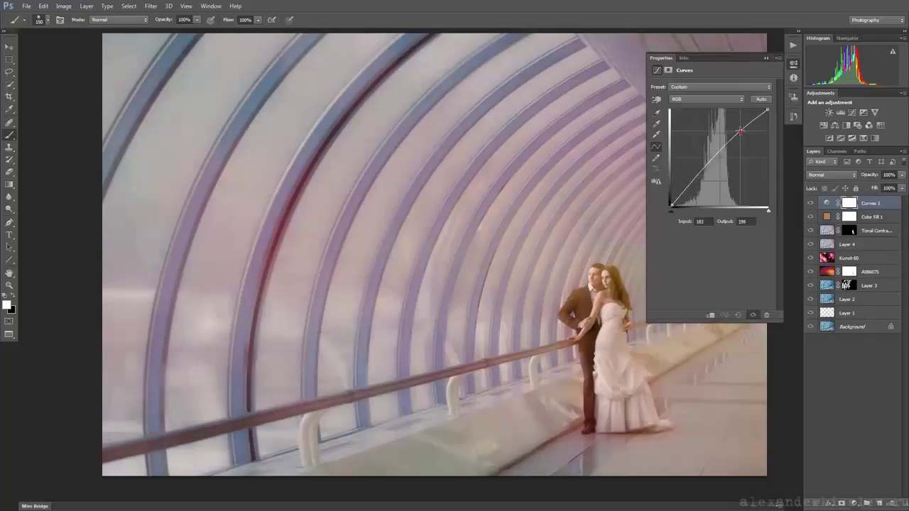
drag(699, 176, 698, 180)
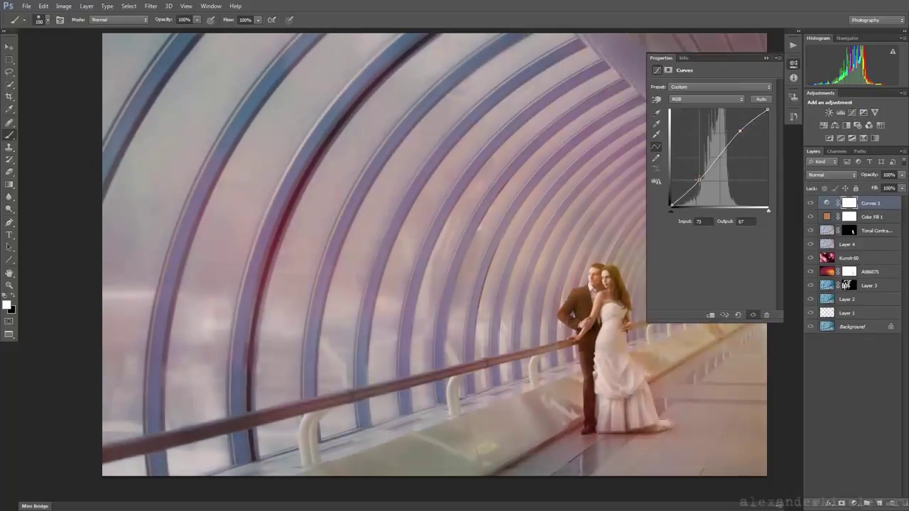
click(771, 59)
mouse_move(556, 323)
mouse_down()
mouse_move(509, 314)
mouse_move(522, 317)
mouse_up()
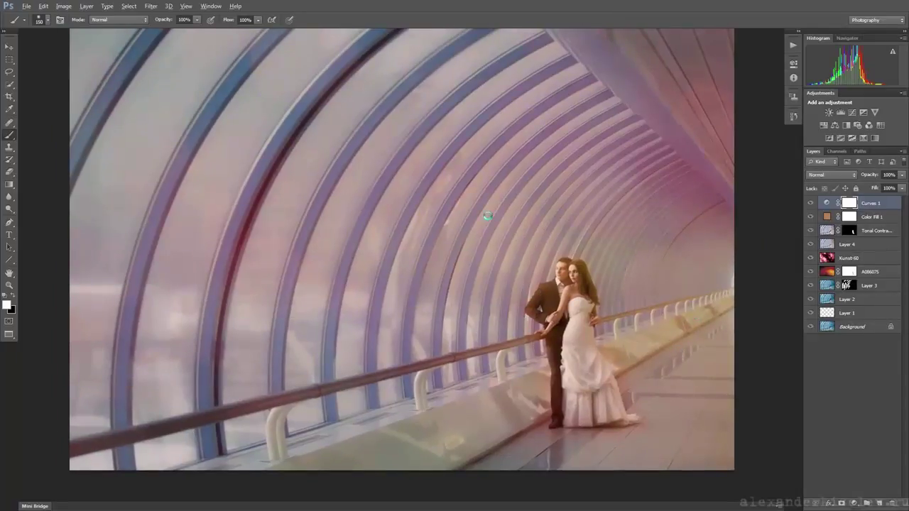
key(ctrl+shift+alt+e)
- Apply Oil Paint to Layer 5 (Stylization 10, Scale 9.75) and toggle it to compare
click(150, 6)
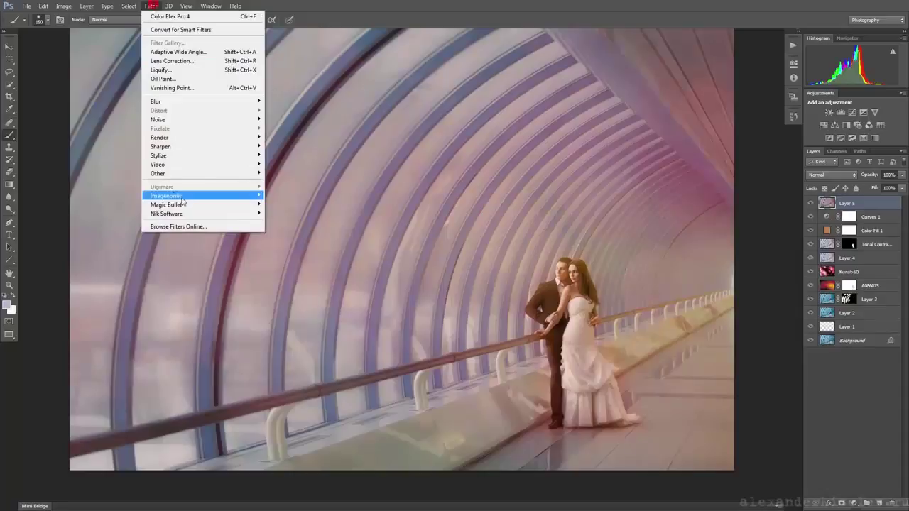
click(191, 78)
drag(789, 140, 810, 140)
click(826, 26)
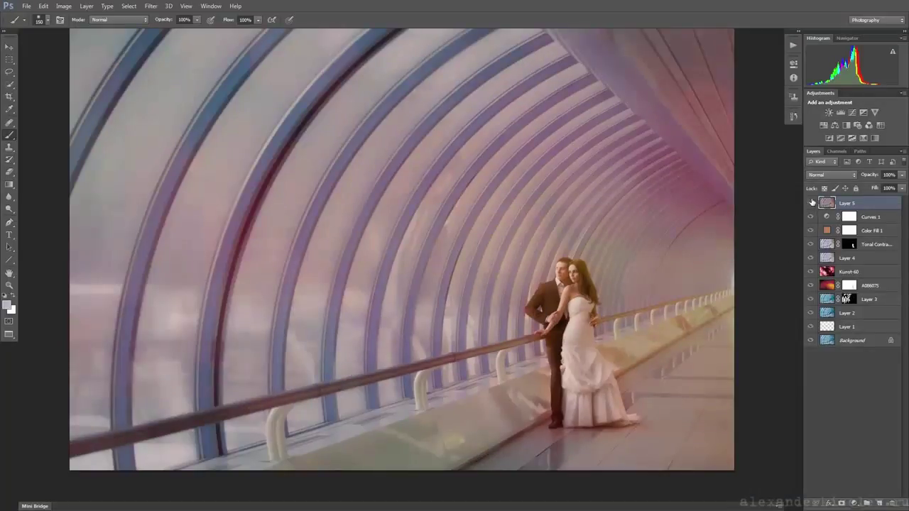
click(813, 203)
click(812, 203)
click(812, 203)
- Lower the oil-painted Layer 5 to 52% opacity
key(ctrl+plus)
key(ctrl+plus)
key(ctrl+plus)
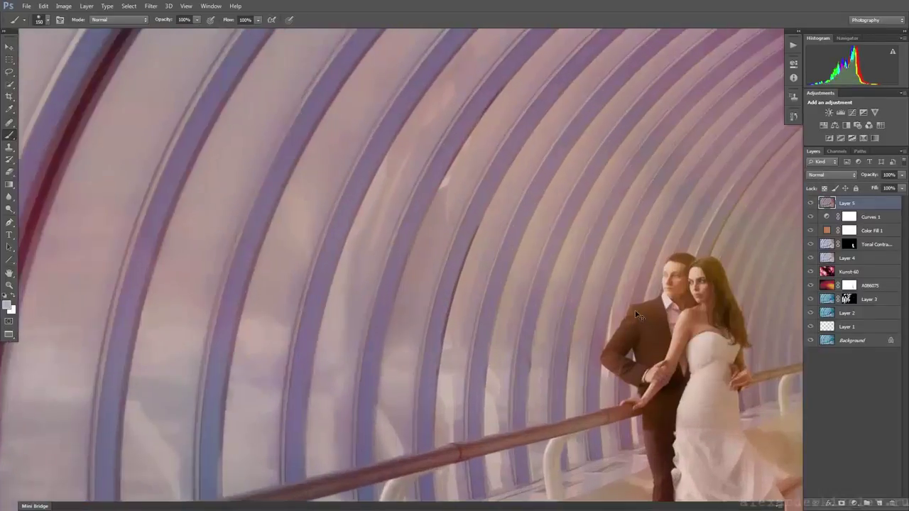
key(ctrl+plus)
key(ctrl+plus)
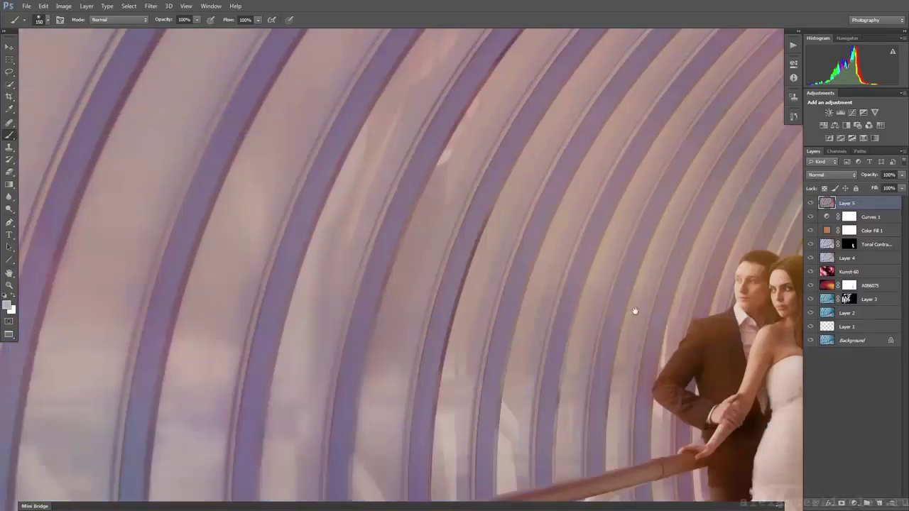
key(ctrl+minus)
click(902, 174)
drag(899, 187, 880, 188)
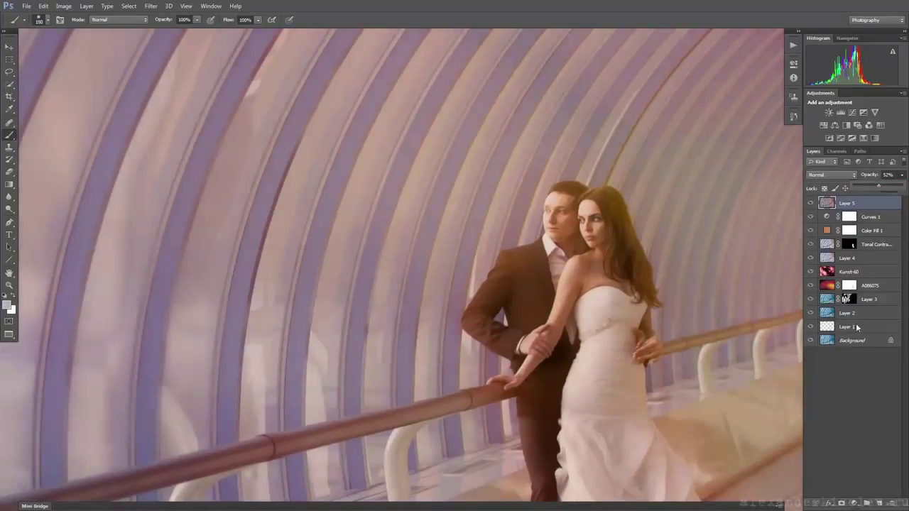
- Add a layer mask to Layer 5 and set up a black 25% opacity brush at size 100
click(842, 503)
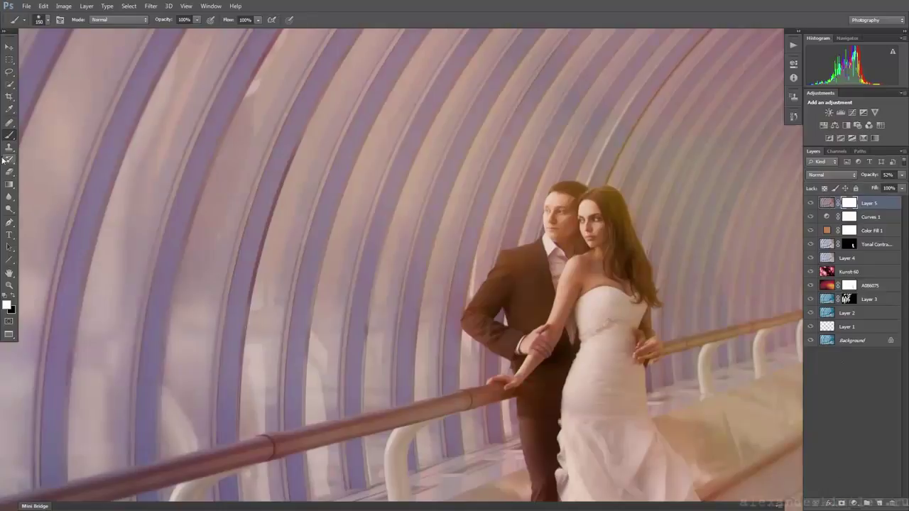
key(2)
key(5)
key(x)
key(bracketleft)
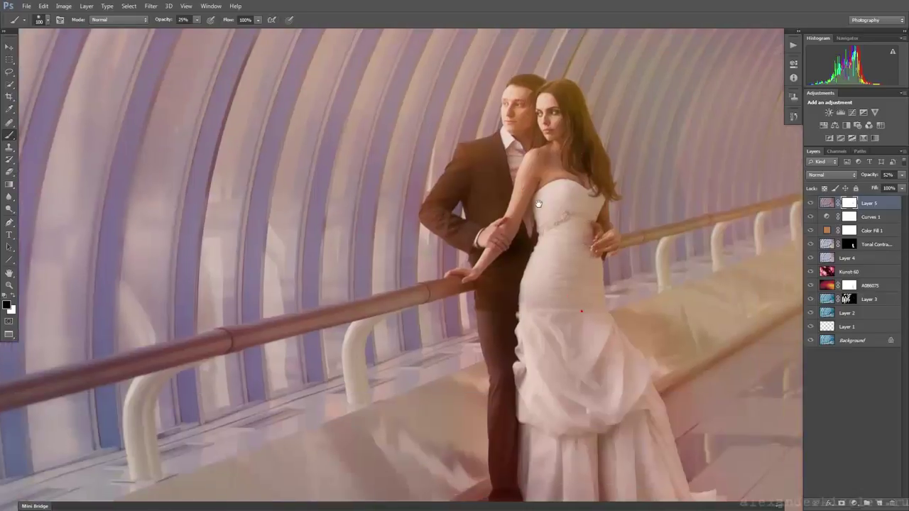
key(ctrl+0)
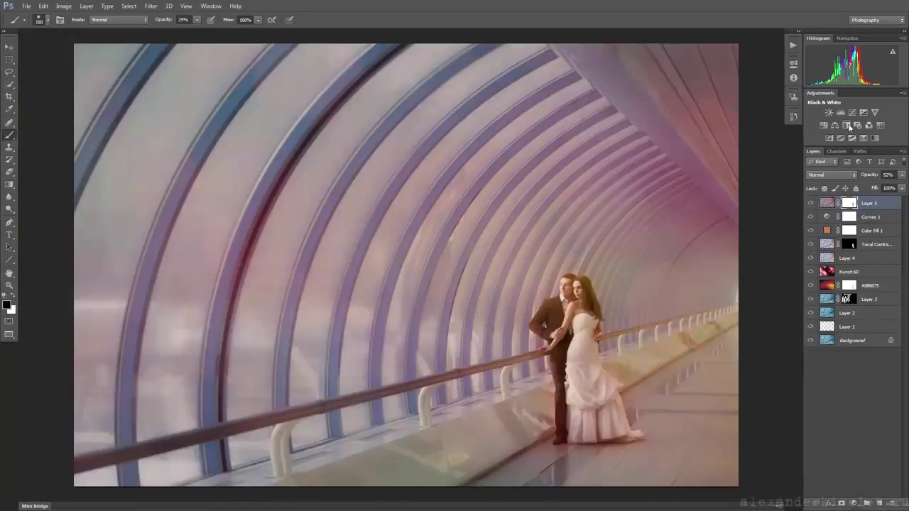
- Add a Curves adjustment; in Red raise the black point to 10 and dip the midtones
click(793, 63)
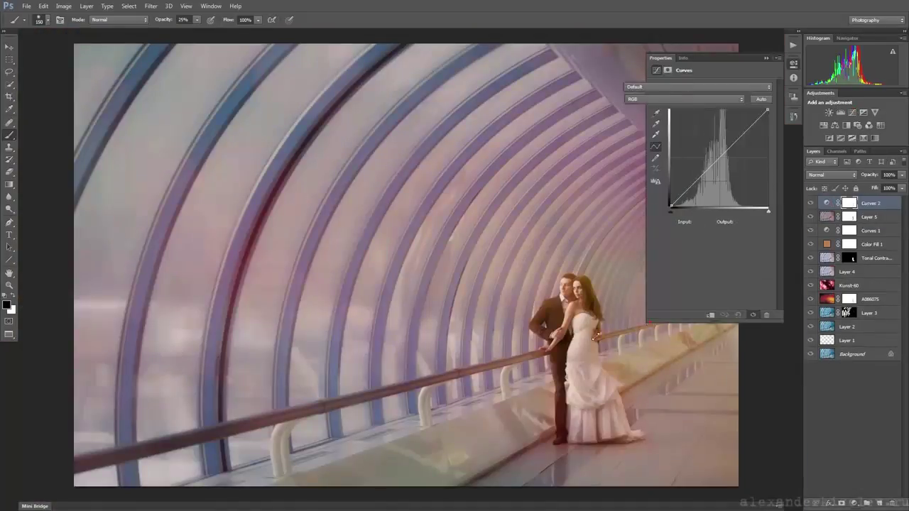
drag(651, 323, 589, 356)
drag(483, 325, 389, 320)
click(636, 99)
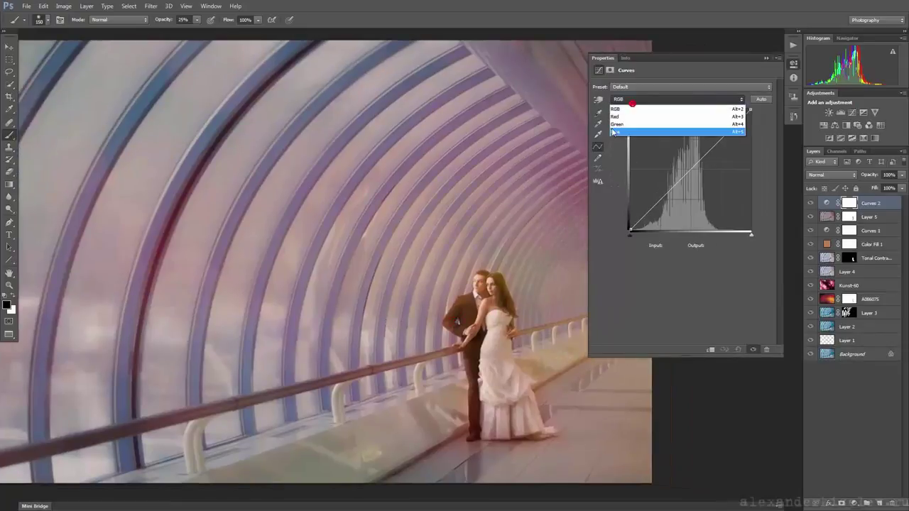
click(612, 129)
click(629, 230)
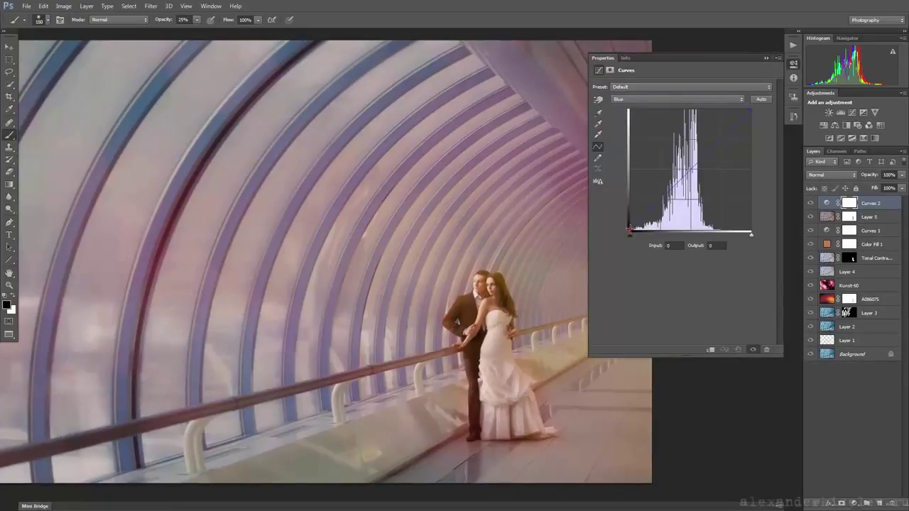
click(633, 100)
click(621, 113)
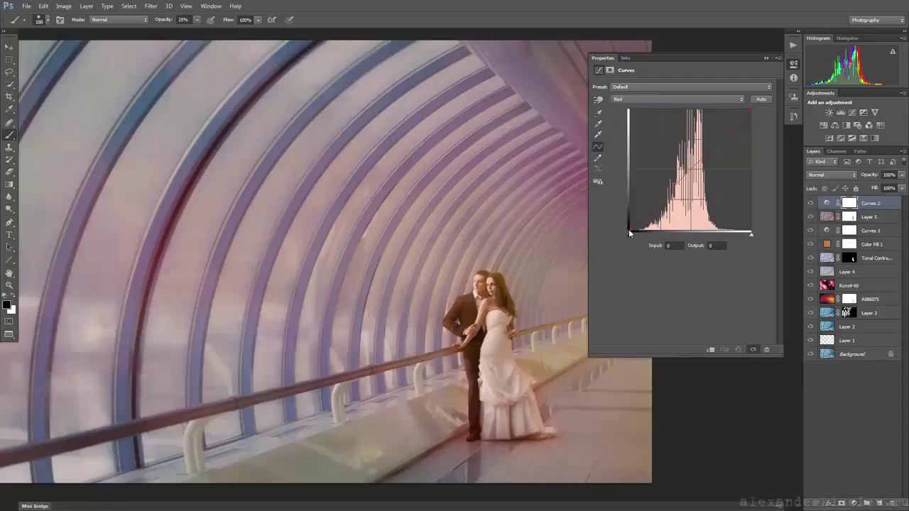
drag(629, 230, 628, 225)
drag(690, 169, 689, 169)
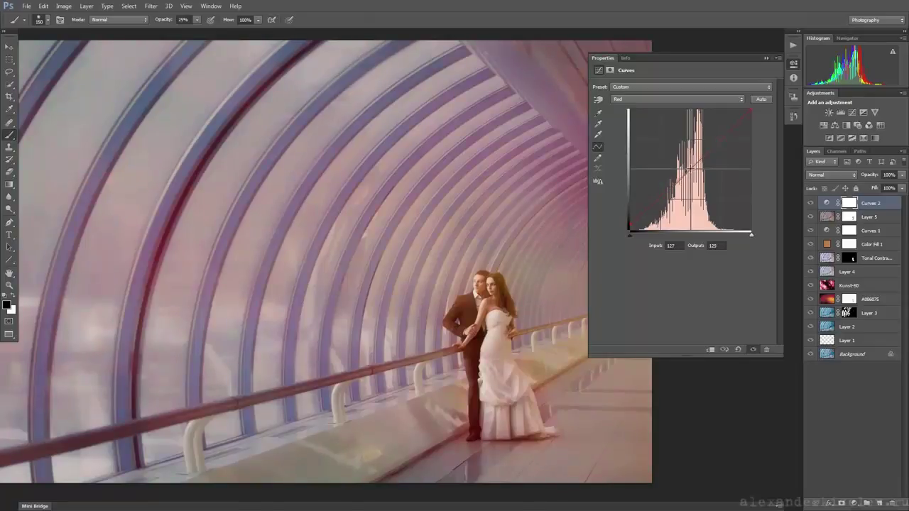
- In the Blue channel raise black to 10 and lower white to 232, then compare with the original
click(645, 99)
click(643, 134)
drag(628, 230, 630, 224)
drag(750, 110, 753, 120)
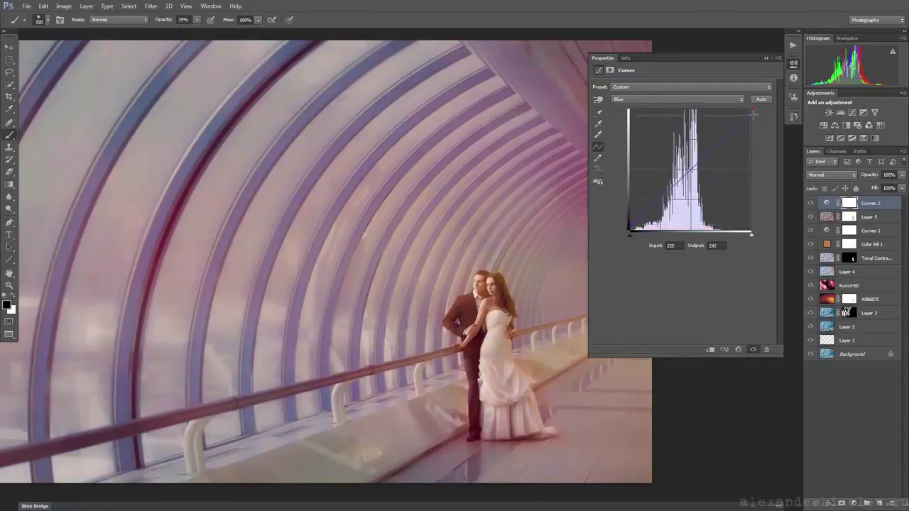
click(766, 59)
alt+click(810, 354)
alt+click(810, 354)
alt+click(810, 354)
alt+click(811, 354)
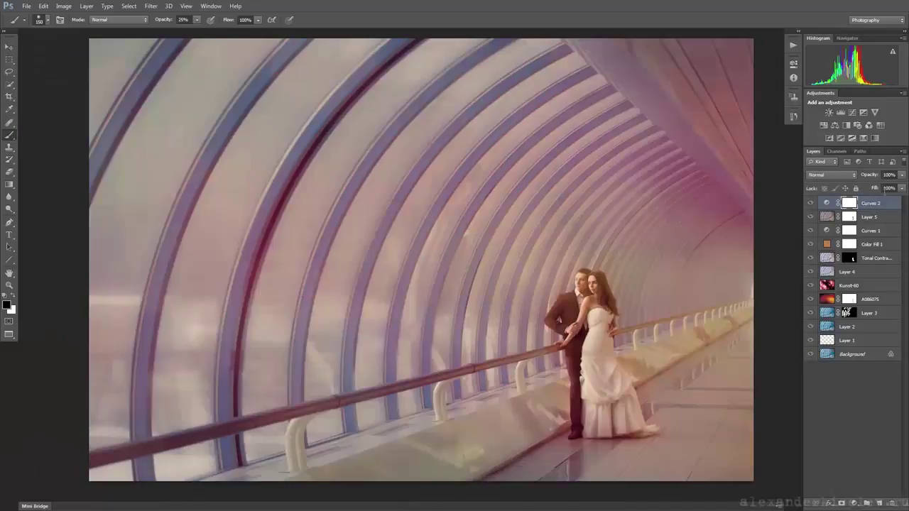
drag(483, 287, 457, 288)
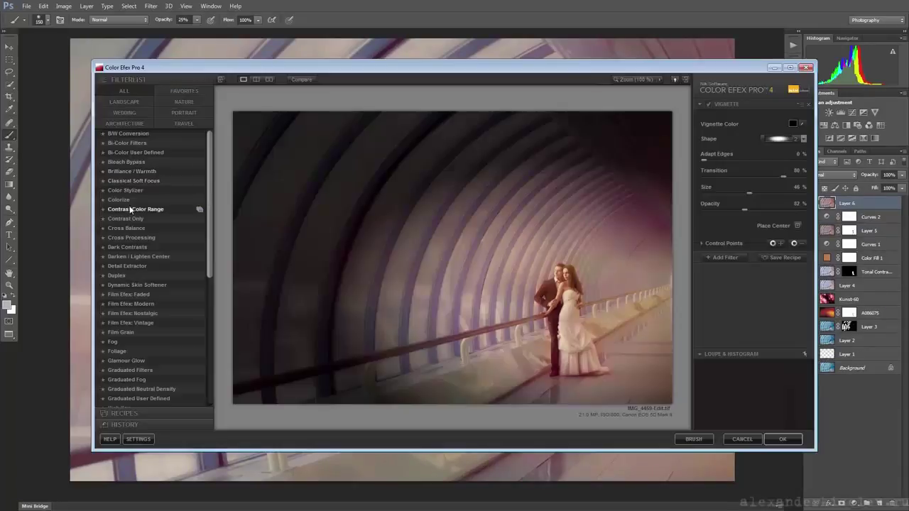
- Centre Darken/Lighten Center (12%, Border −7%, Size 55%) on the couple and add an empty filter slot
click(136, 257)
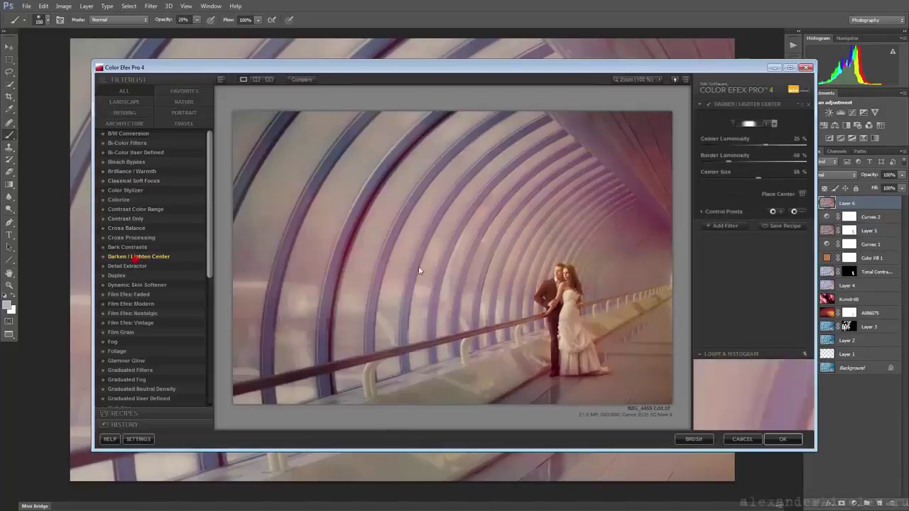
click(802, 193)
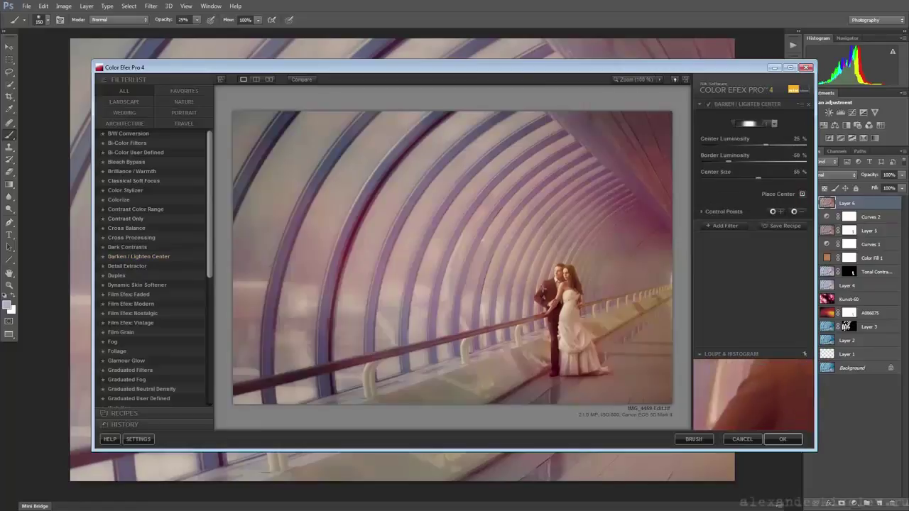
click(649, 302)
drag(745, 162, 750, 168)
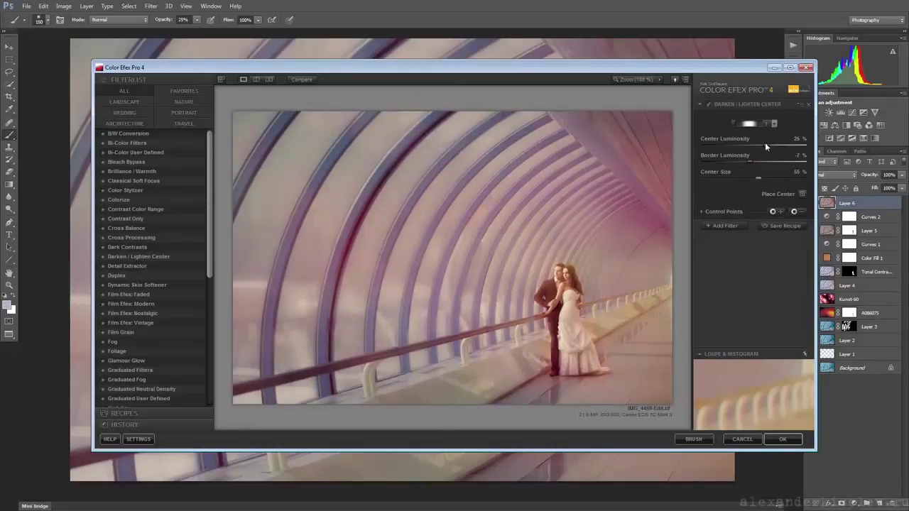
click(302, 80)
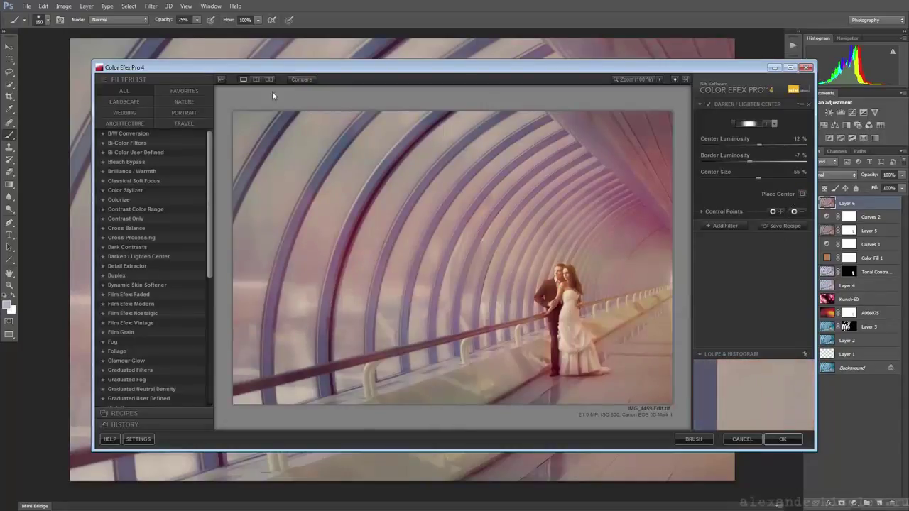
click(728, 226)
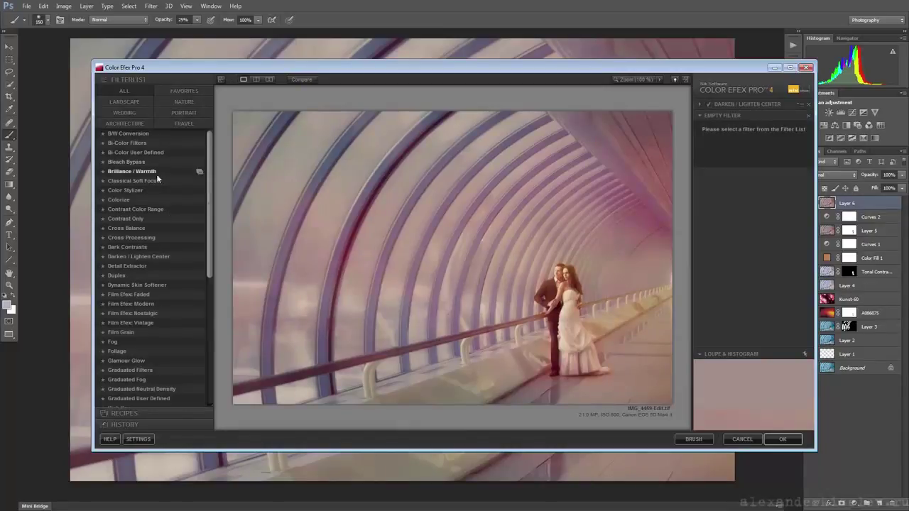
- Add Cross Processing with Method C04 at 52% strength and reduced opacity
click(150, 234)
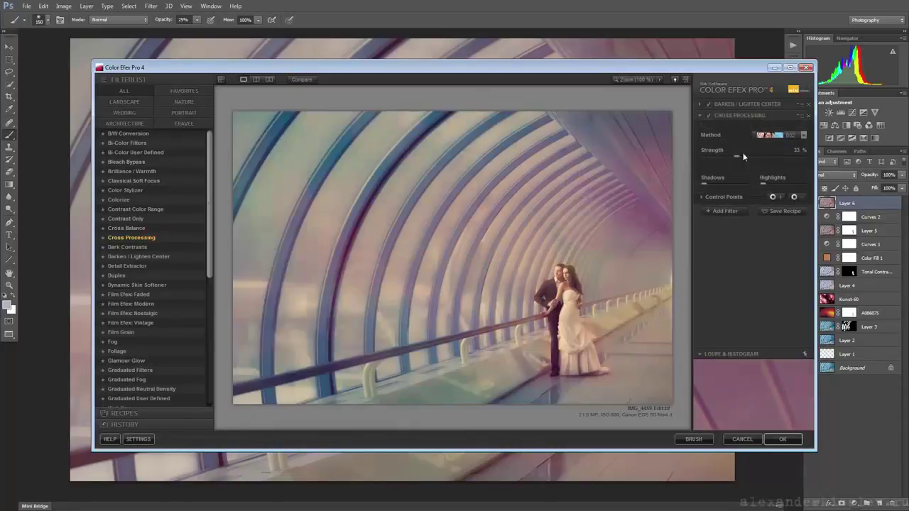
click(764, 156)
drag(764, 156, 754, 155)
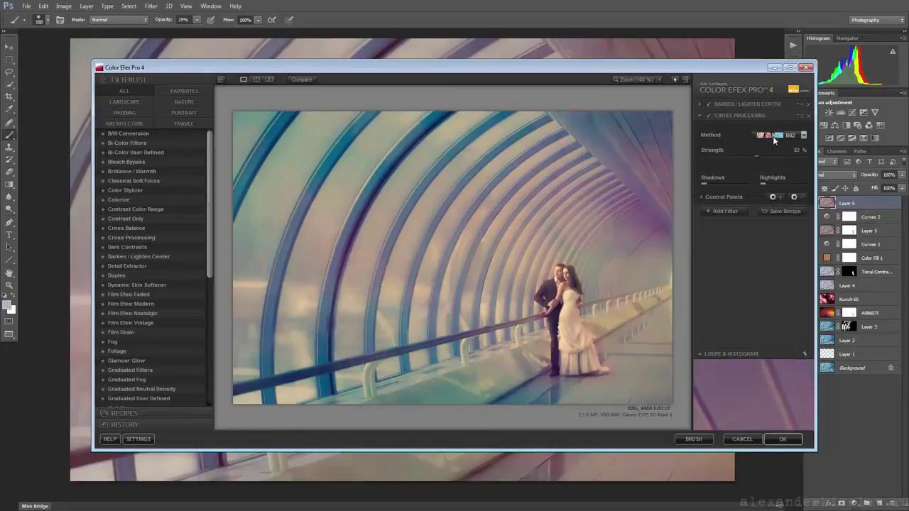
click(772, 135)
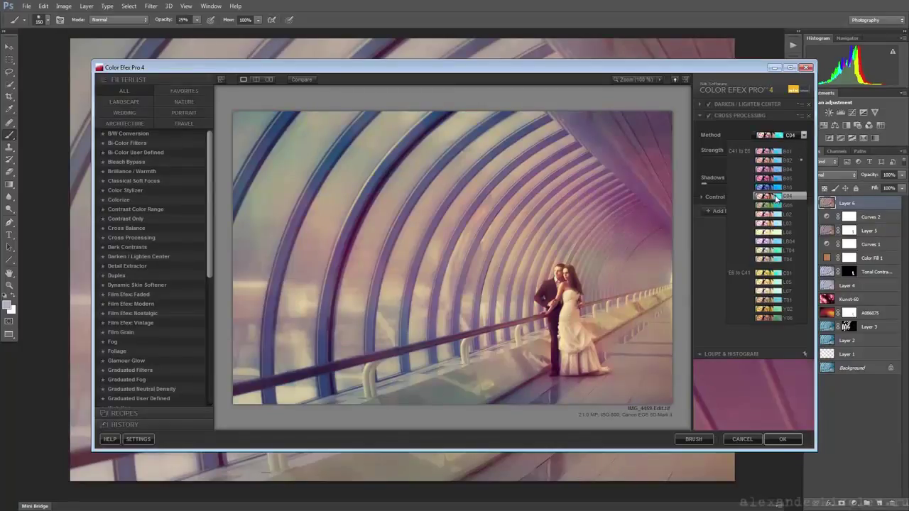
click(776, 198)
drag(765, 152, 778, 155)
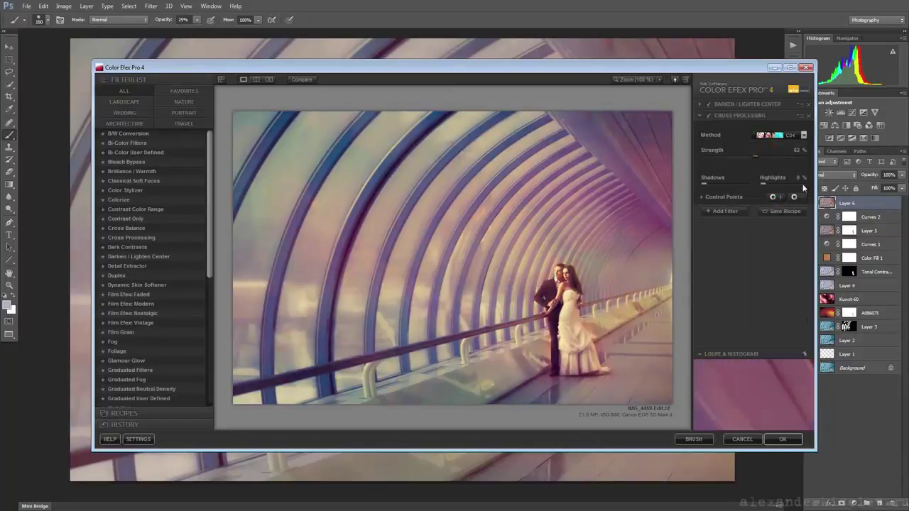
click(761, 183)
click(735, 198)
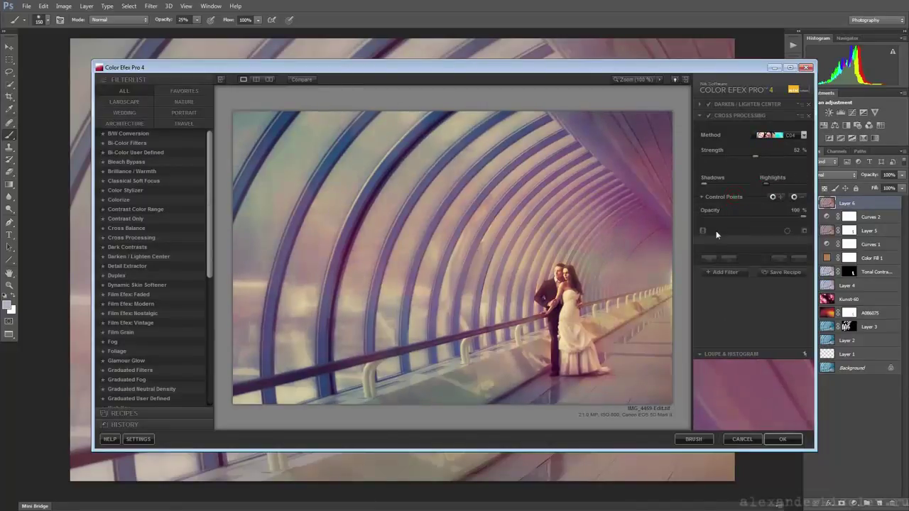
click(747, 215)
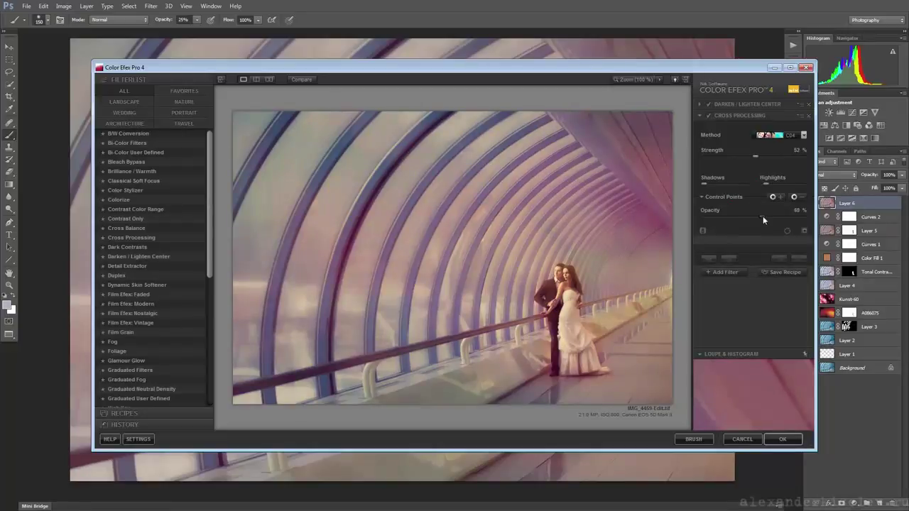
click(301, 81)
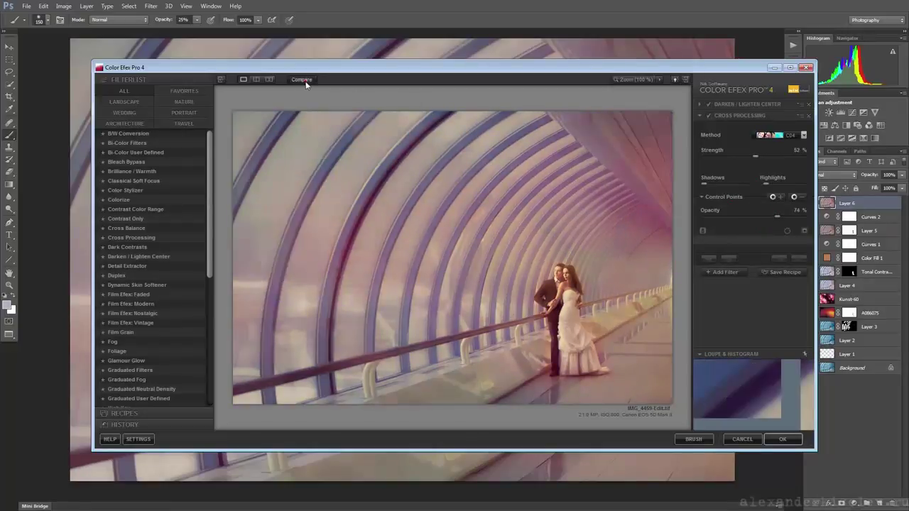
click(310, 85)
click(310, 83)
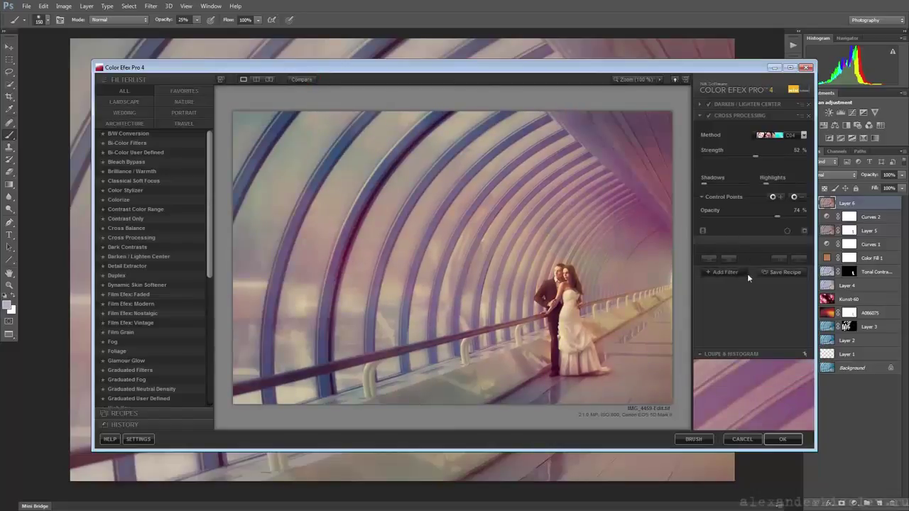
- Place a control point on the left glass, set opacity to 63%, and apply the filter
click(794, 197)
click(317, 249)
drag(334, 252, 370, 253)
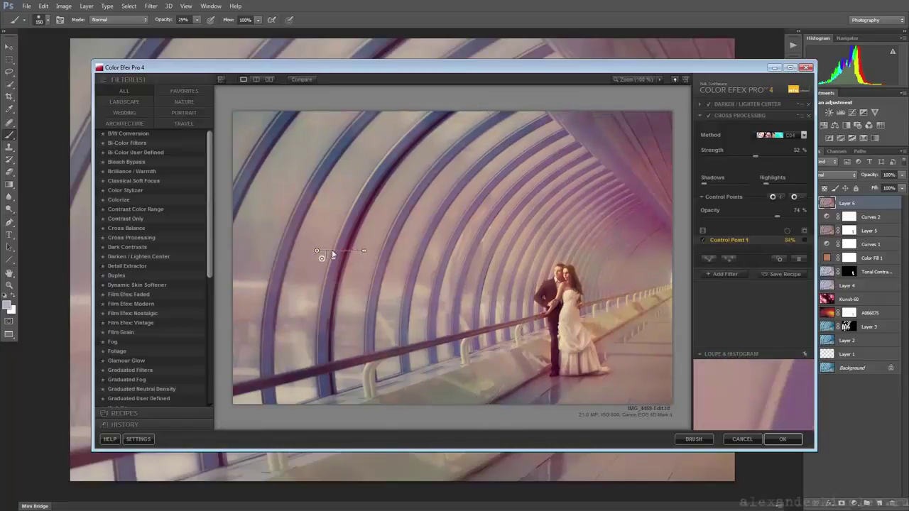
click(317, 251)
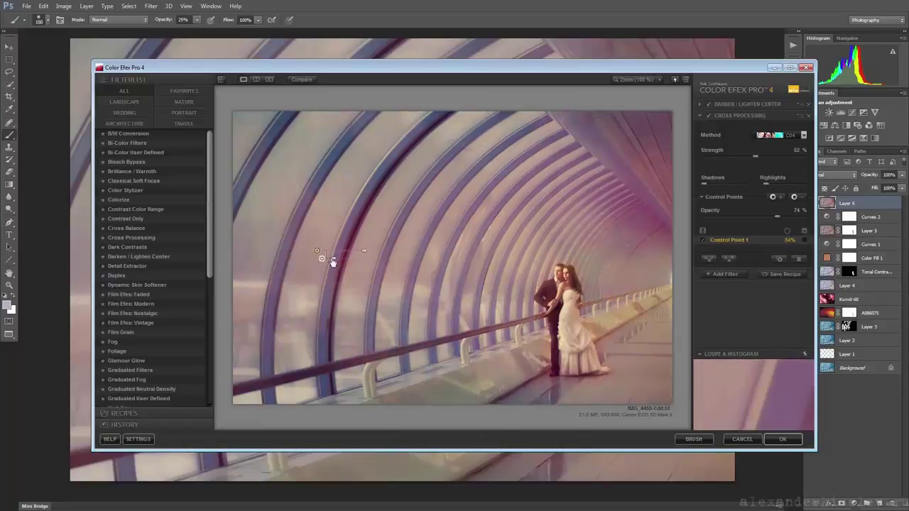
drag(347, 262, 321, 258)
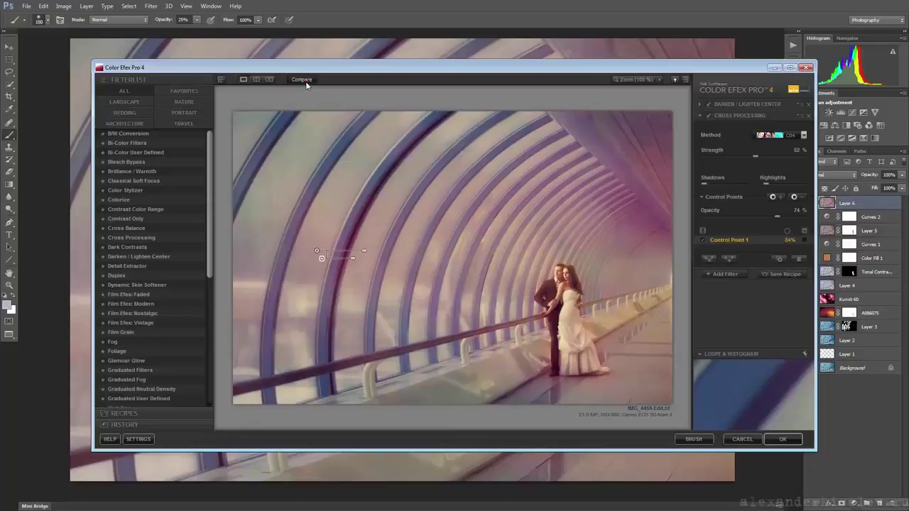
drag(777, 215, 765, 217)
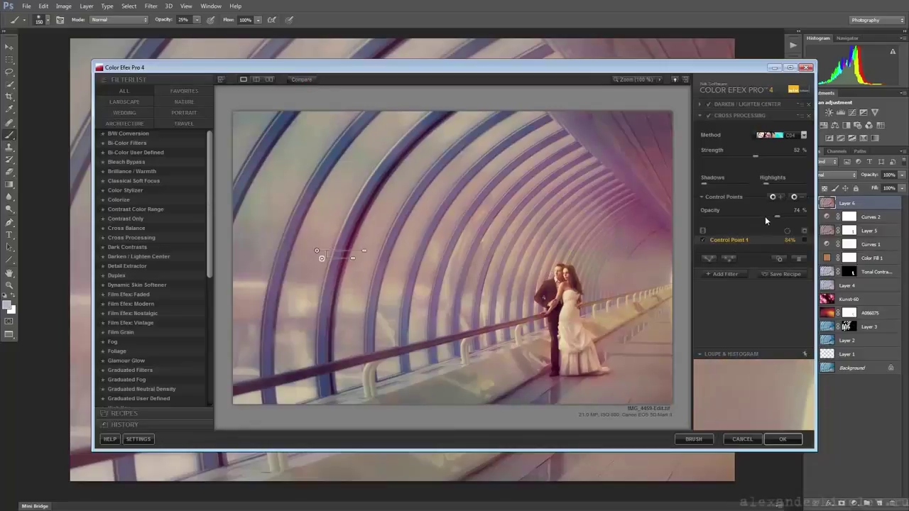
click(311, 78)
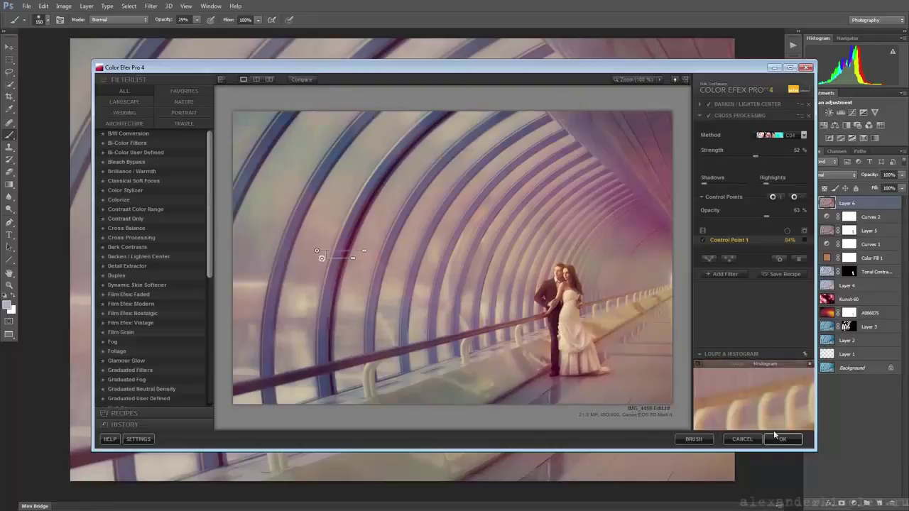
click(781, 439)
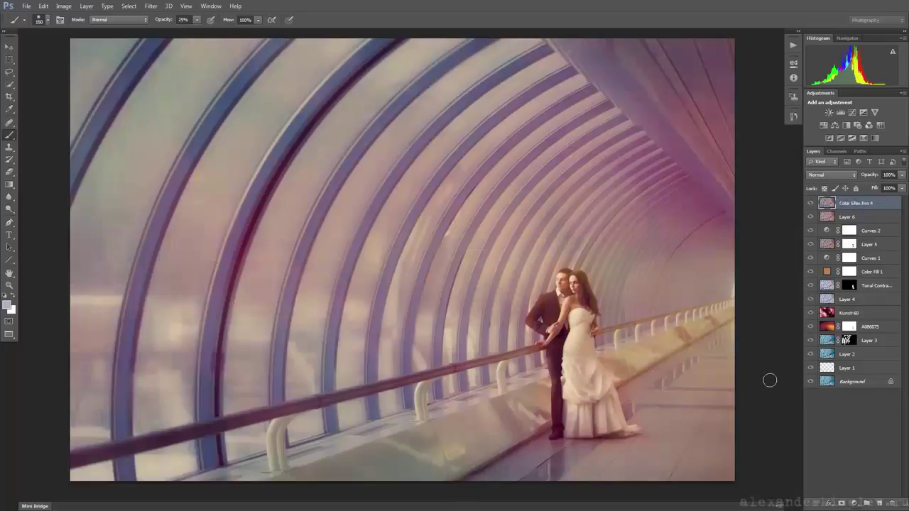
- Pan the photo once the new Color Efex Pro 4 layer appears
drag(667, 381, 649, 433)
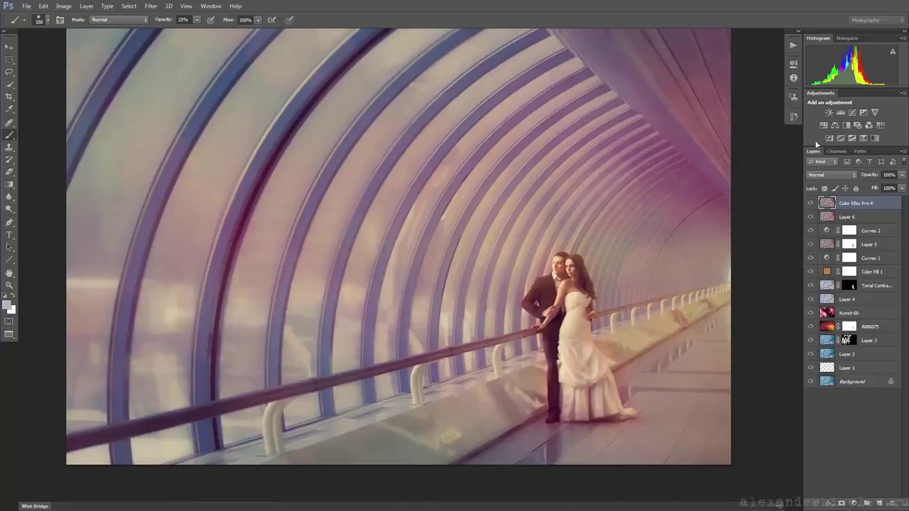
- Add Curves 3 lifting the midtones, with its mask inverted to black
click(852, 112)
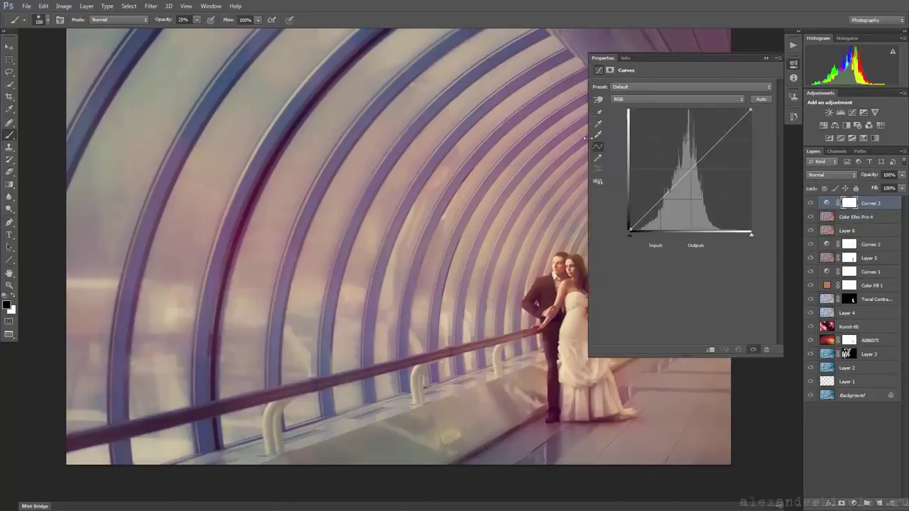
drag(586, 137, 681, 137)
drag(584, 140, 538, 141)
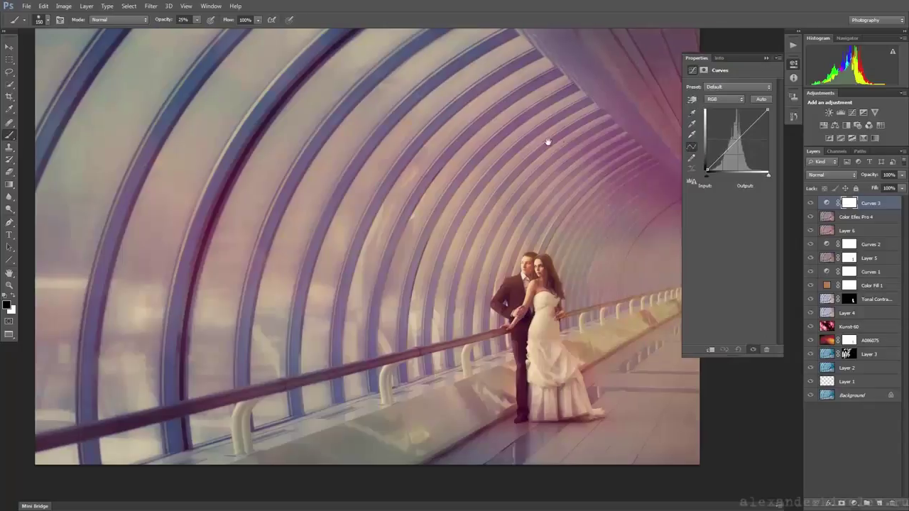
click(693, 99)
drag(659, 294, 659, 289)
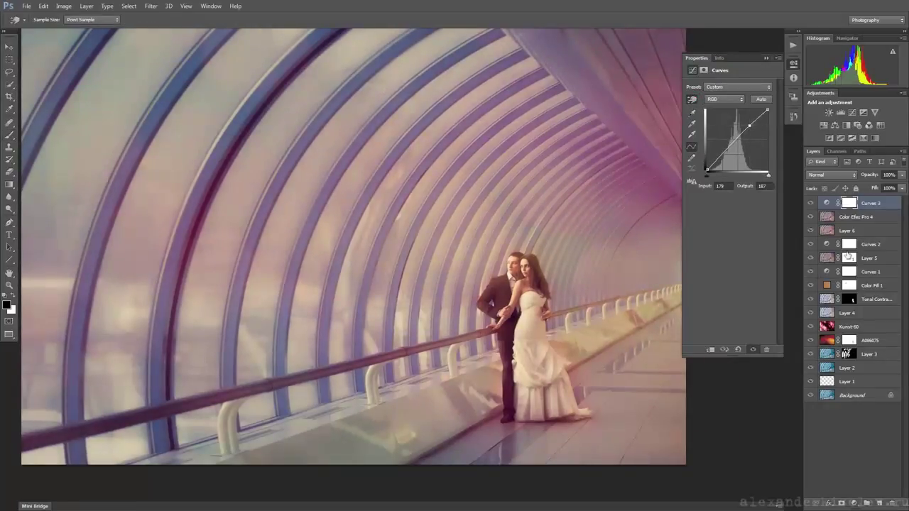
key(ctrl+i)
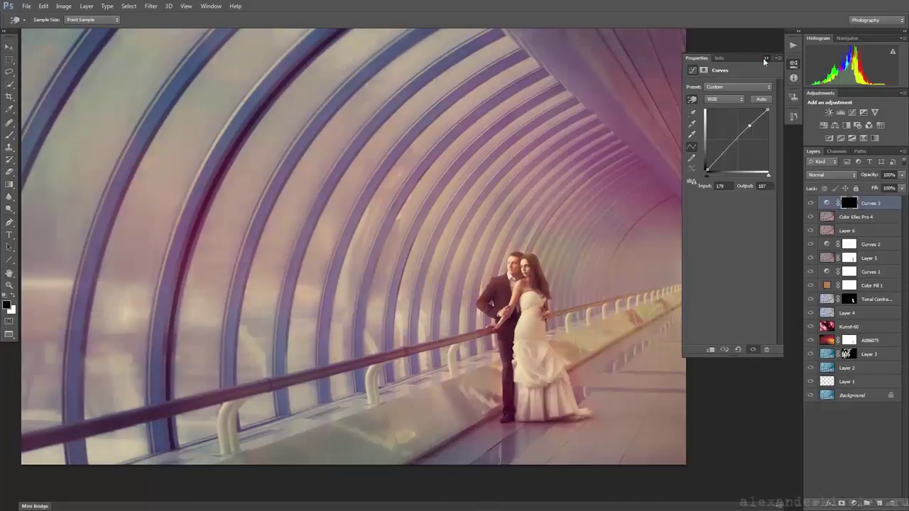
click(766, 57)
- Draw a black-to-white gradient on the Curves 3 mask to brighten the left side
key(ctrl+minus)
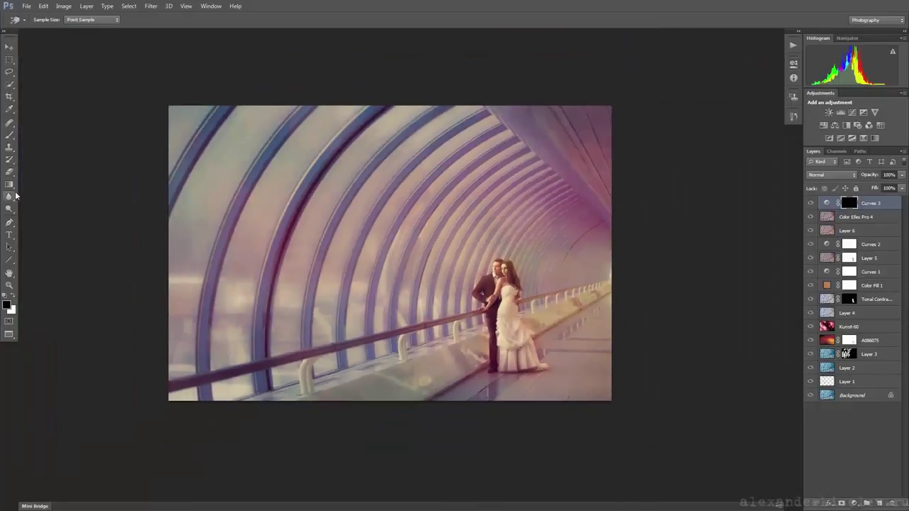
click(9, 184)
click(49, 20)
click(460, 273)
click(600, 262)
drag(603, 280, 602, 280)
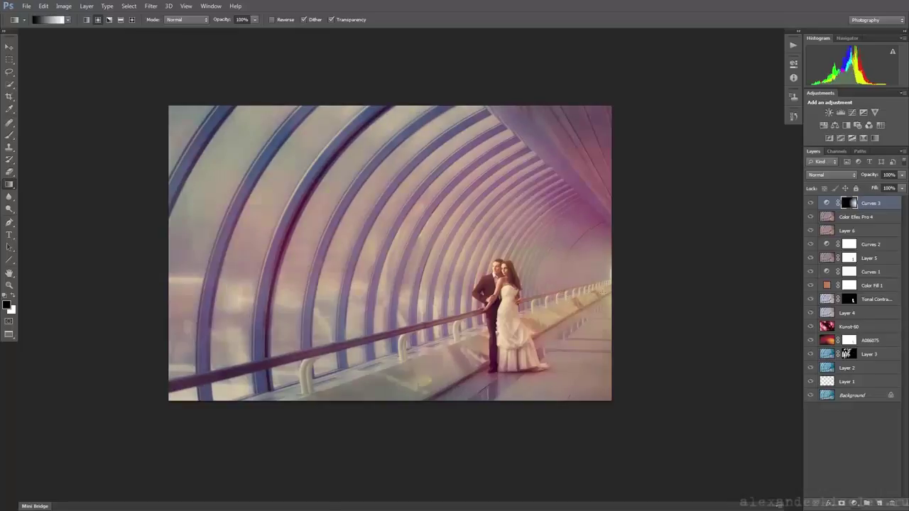
mouse_move(603, 290)
mouse_down()
mouse_move(313, 259)
mouse_move(524, 282)
mouse_up()
double_click(825, 204)
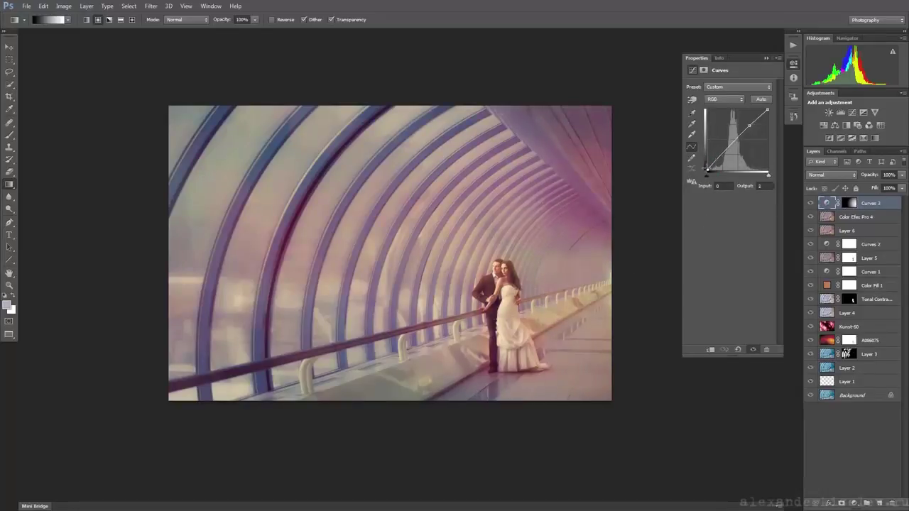
click(764, 58)
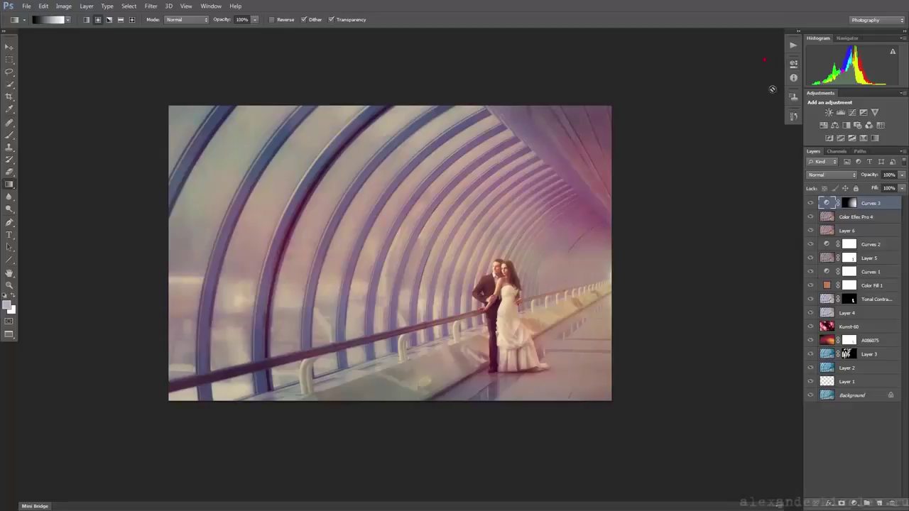
- Add Curves 4 with Curves 3's gradient mask, raising the black point and lowering the white point
click(852, 112)
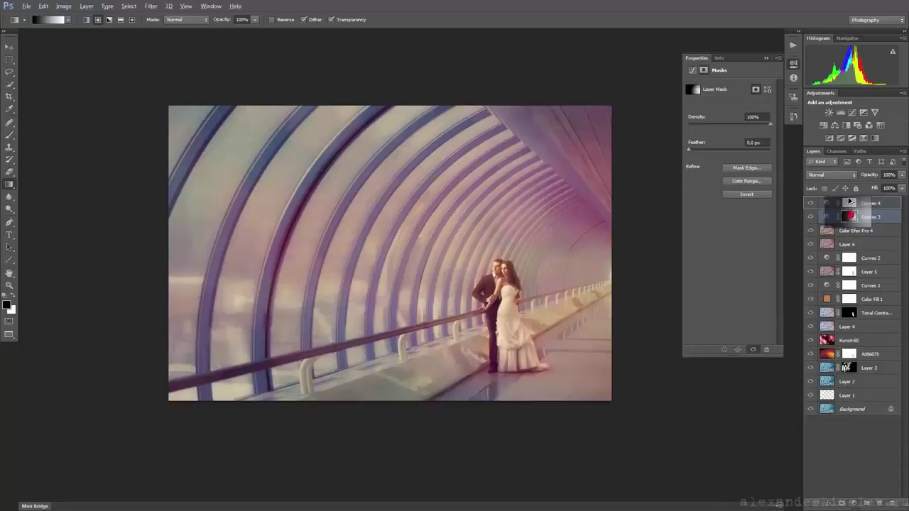
drag(843, 217, 850, 205)
click(402, 182)
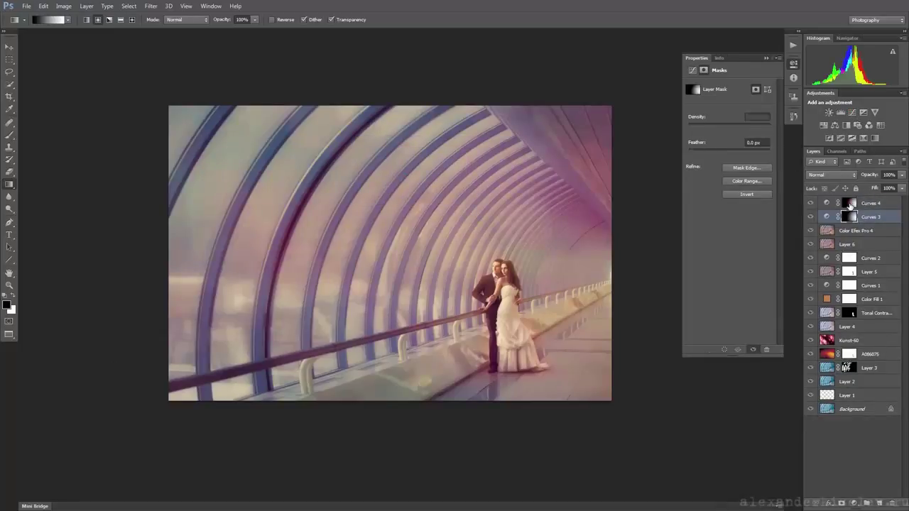
click(824, 203)
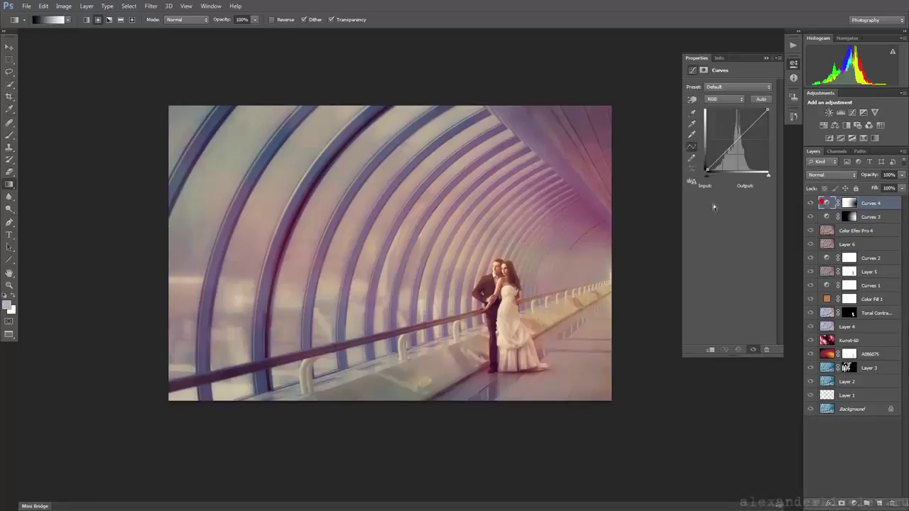
drag(707, 171, 707, 167)
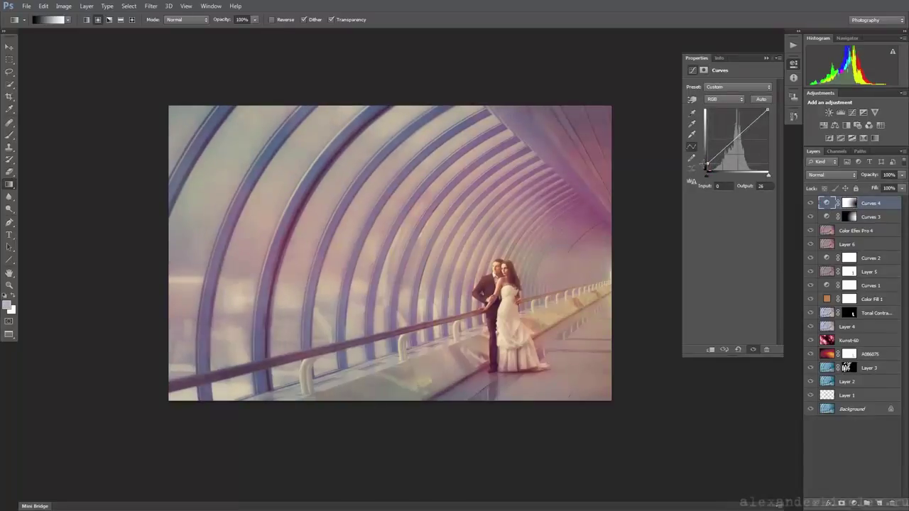
drag(767, 110, 768, 113)
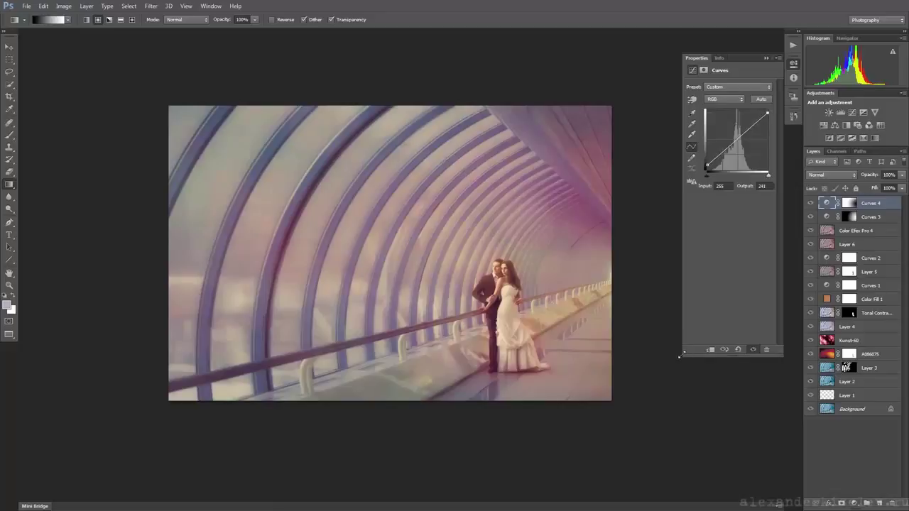
drag(679, 356, 634, 438)
drag(767, 114, 767, 111)
- In Curves 4's Blue channel lift shadows to 17 and cap highlights at 235
click(705, 99)
click(661, 133)
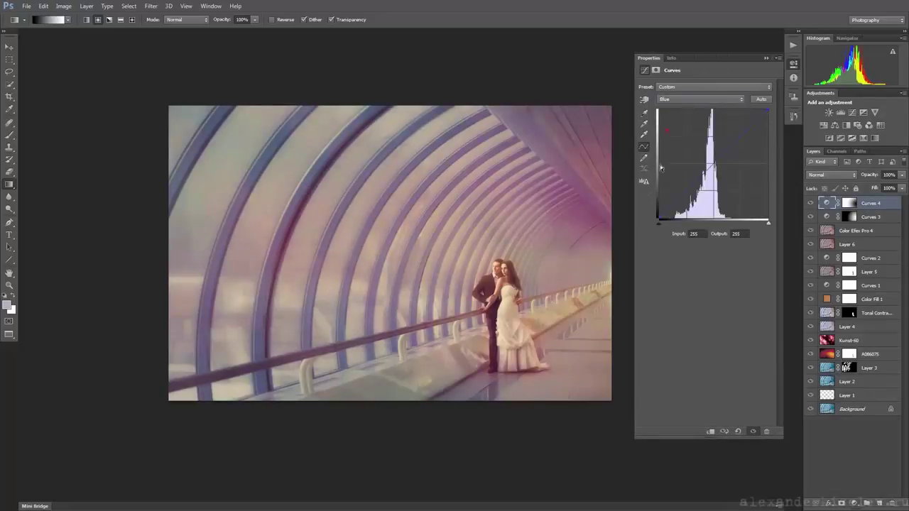
drag(659, 218, 662, 211)
drag(765, 111, 767, 119)
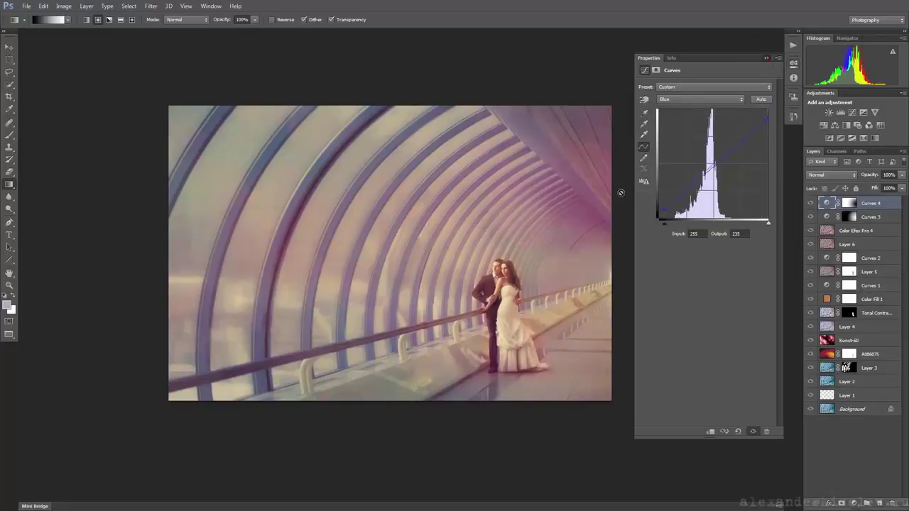
click(766, 57)
scroll(459, 287, up, 1)
scroll(459, 288, down, 1)
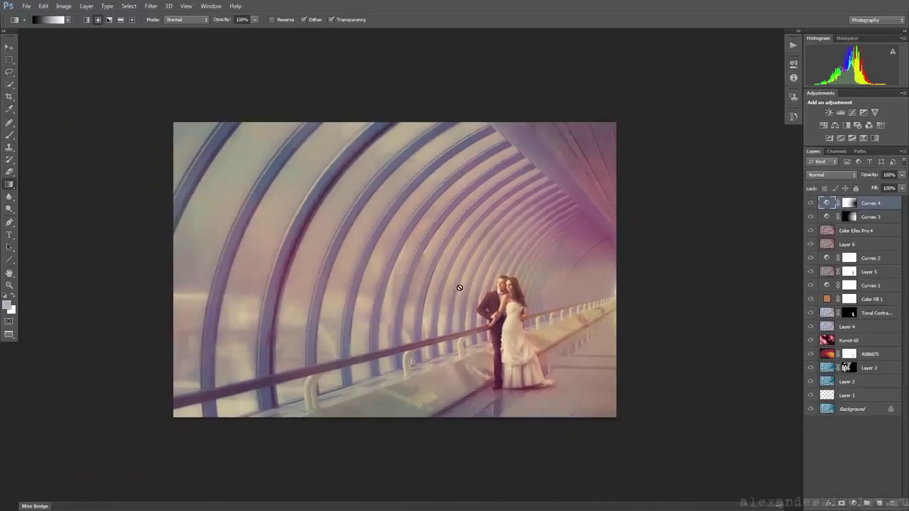
- Convert the Background to Layer 0 and stamp all visible layers into a new Layer 7
double_click(819, 409)
alt+click(810, 410)
alt+click(810, 412)
alt+click(810, 411)
alt+click(810, 412)
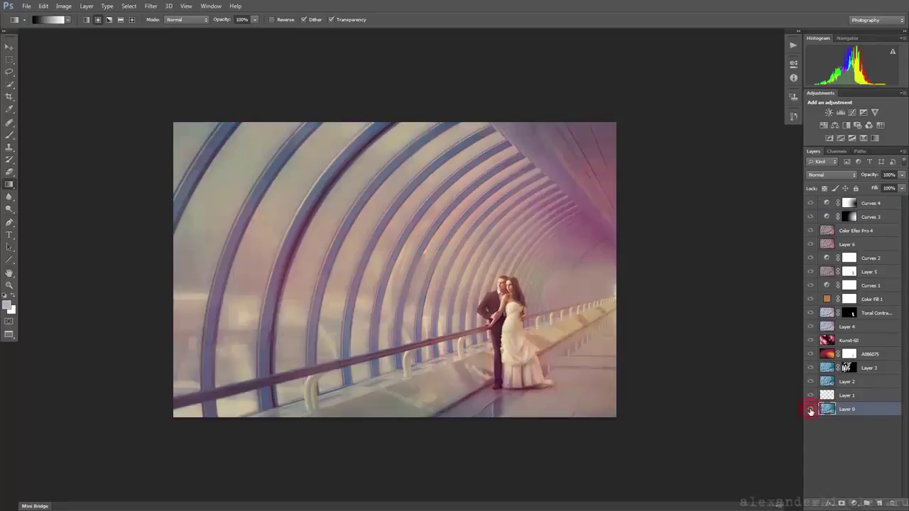
click(876, 204)
key(ctrl+shift+alt+e)
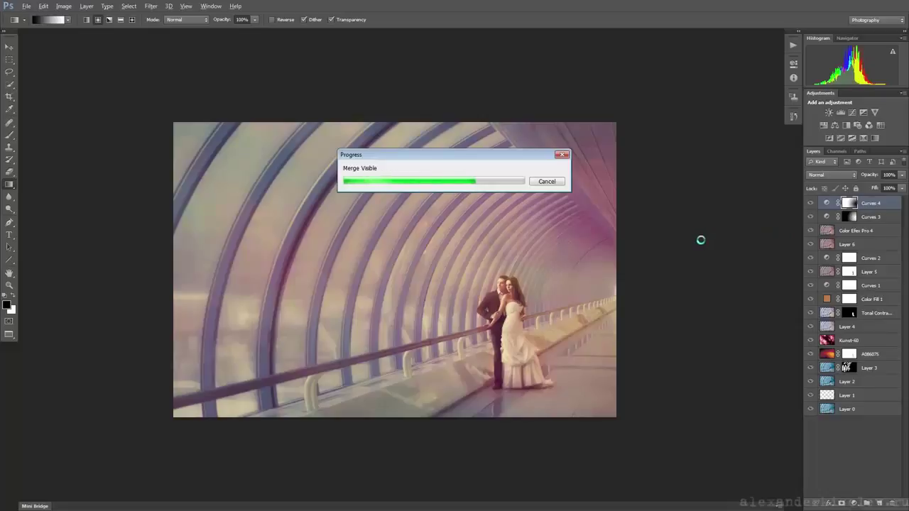
- Heal the dark tile seams on the floor below the dress hem
key(ctrl+plus)
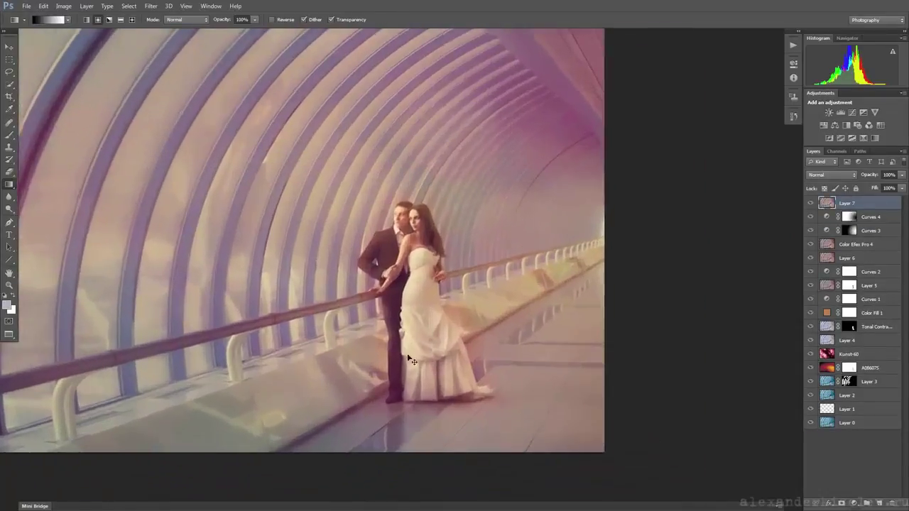
drag(411, 361, 467, 335)
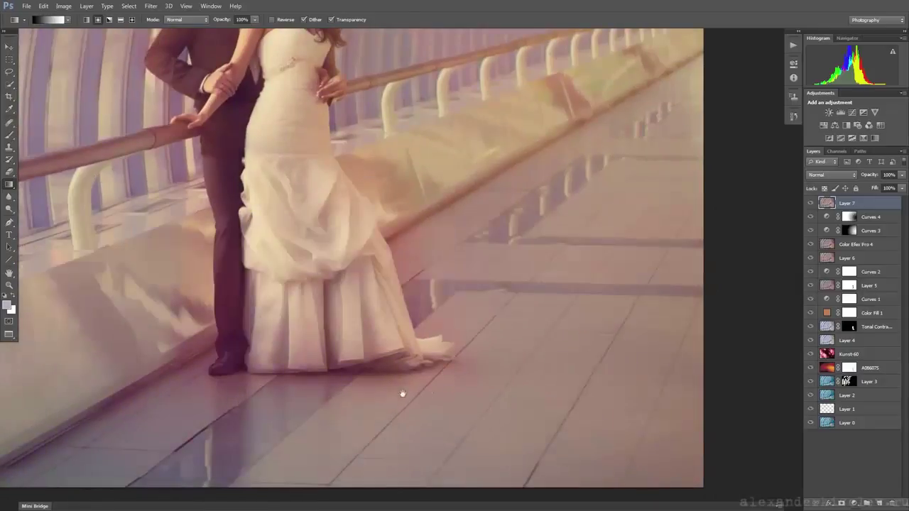
click(398, 382)
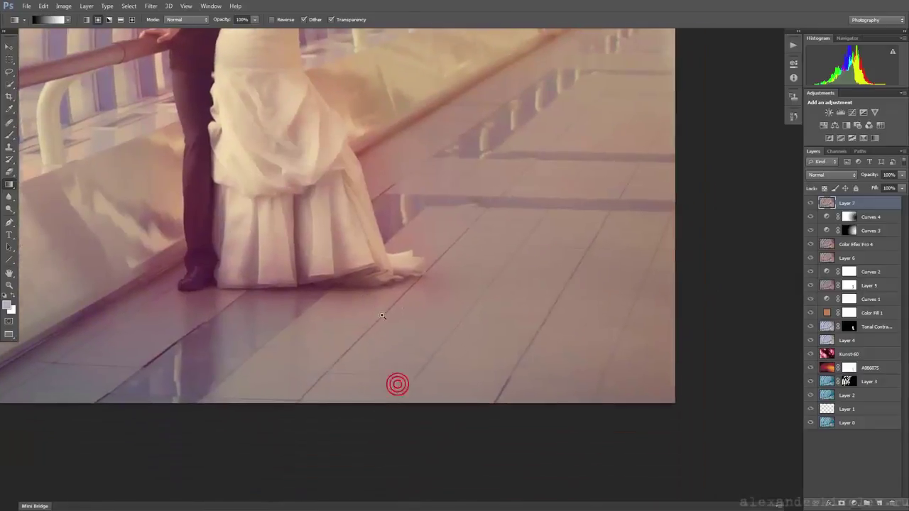
key(j)
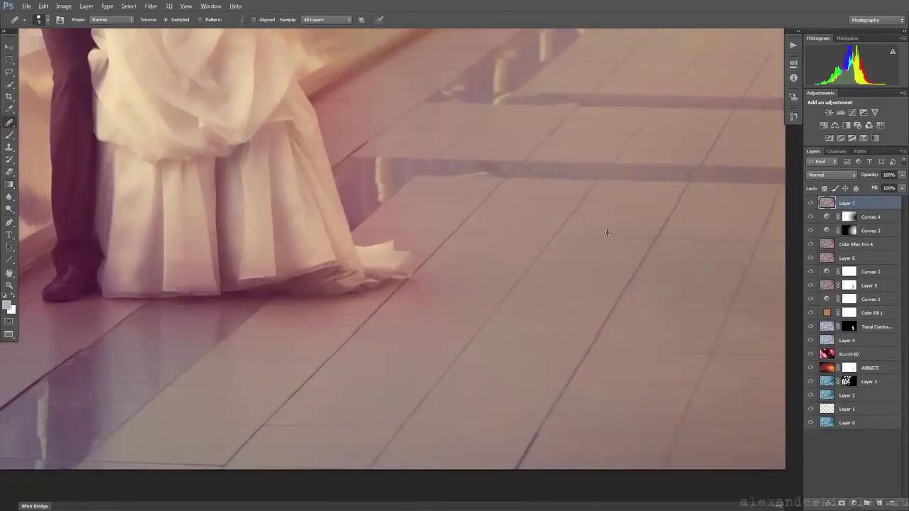
alt+click(561, 257)
mouse_move(424, 400)
mouse_down()
mouse_move(390, 448)
mouse_move(392, 468)
mouse_up()
drag(521, 466, 603, 350)
key(ctrl+minus)
key(ctrl+minus)
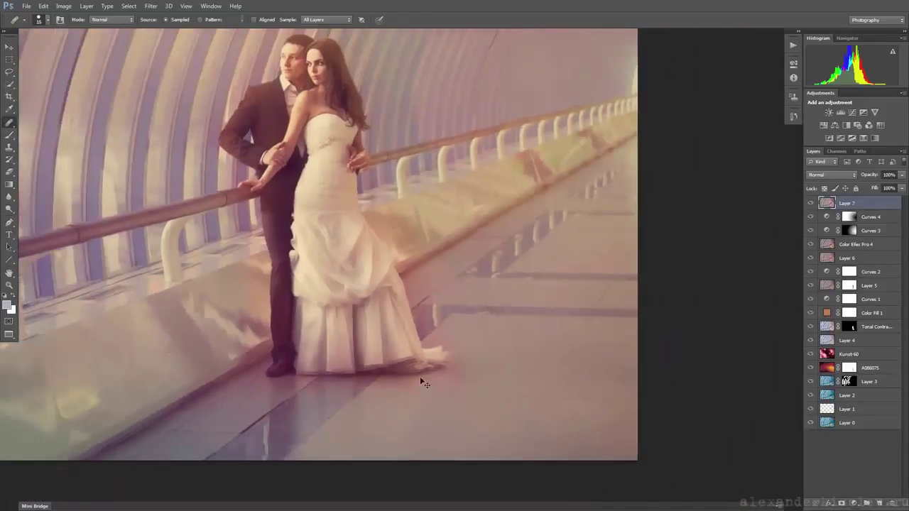
key(ctrl+minus)
key(ctrl+plus)
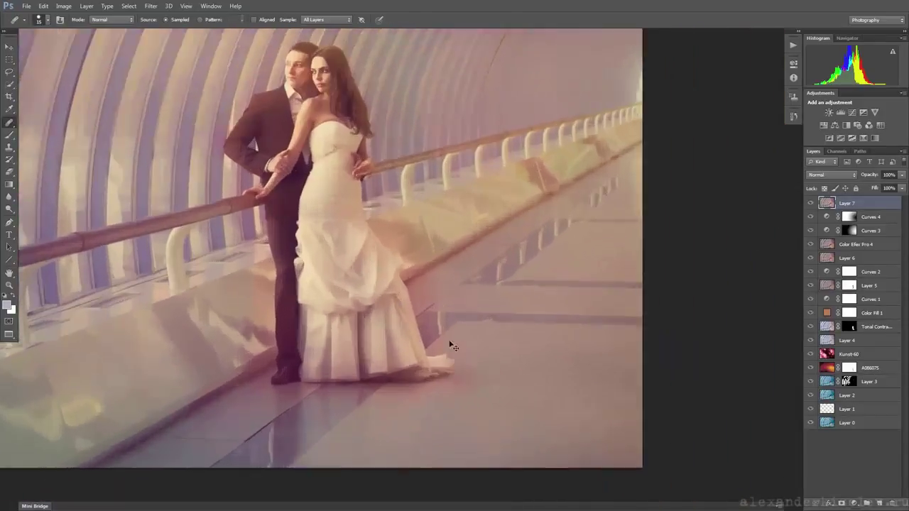
key(ctrl+plus)
key(ctrl+plus)
- Clone clean floor over a remaining blemish near the hem
key(s)
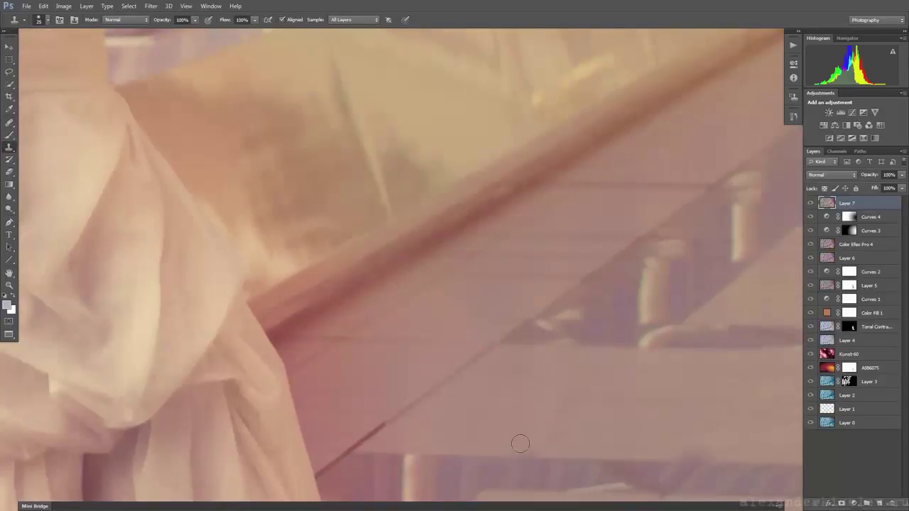
drag(588, 426, 484, 365)
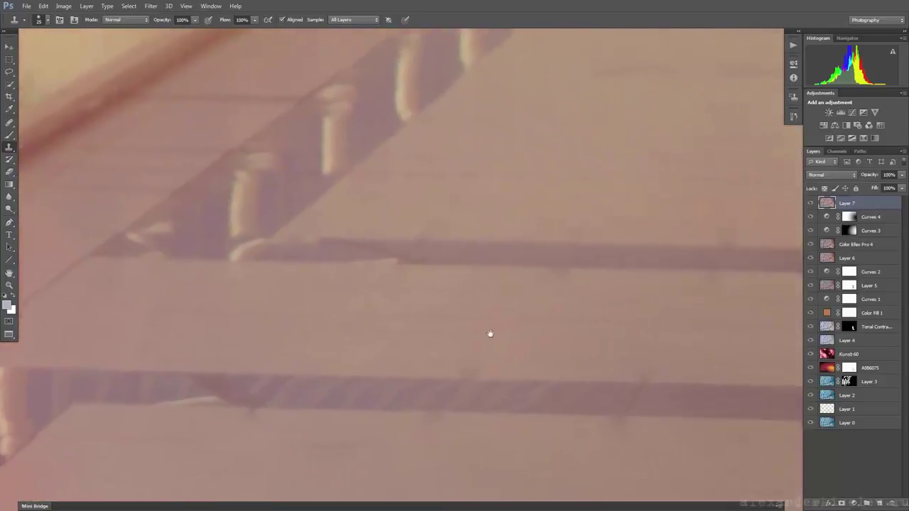
drag(522, 406, 461, 338)
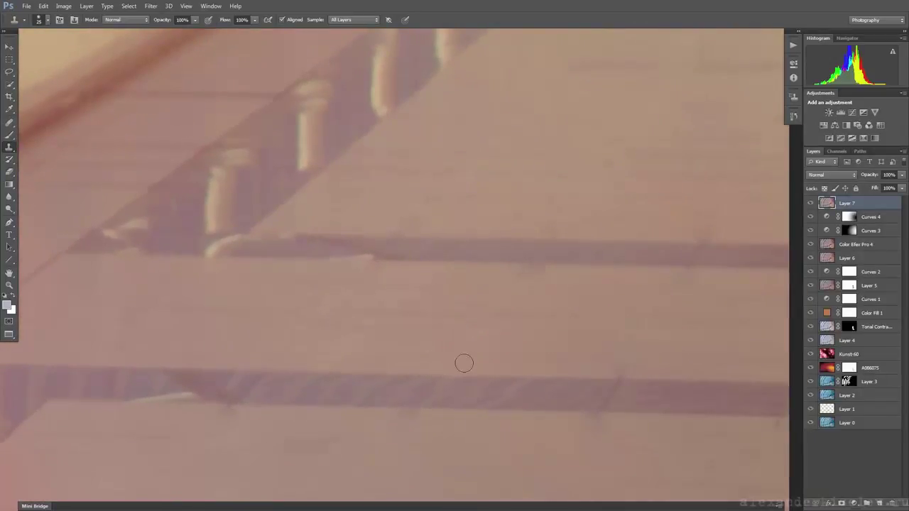
alt+click(542, 281)
alt+click(678, 278)
drag(629, 399, 902, 284)
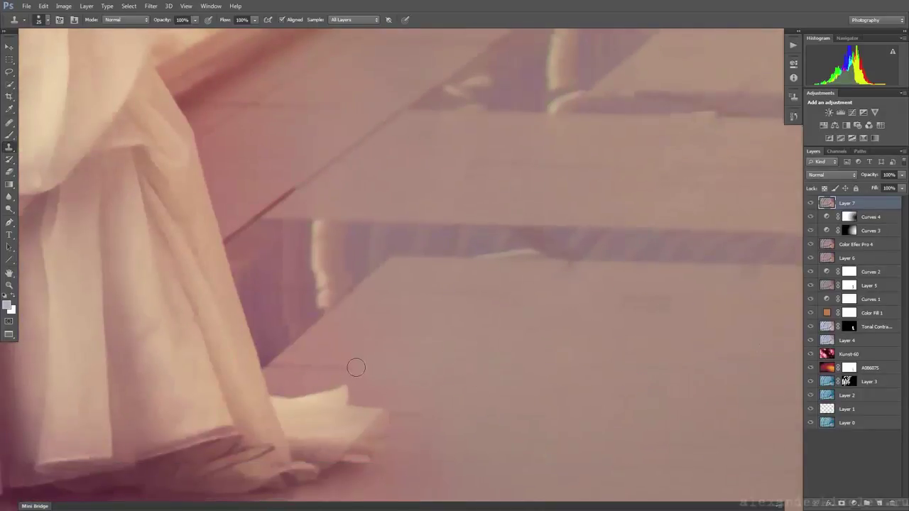
click(510, 310)
- Toggle Layer 7's visibility to compare the retouching and reframe the photo
key(ctrl+0)
key(j)
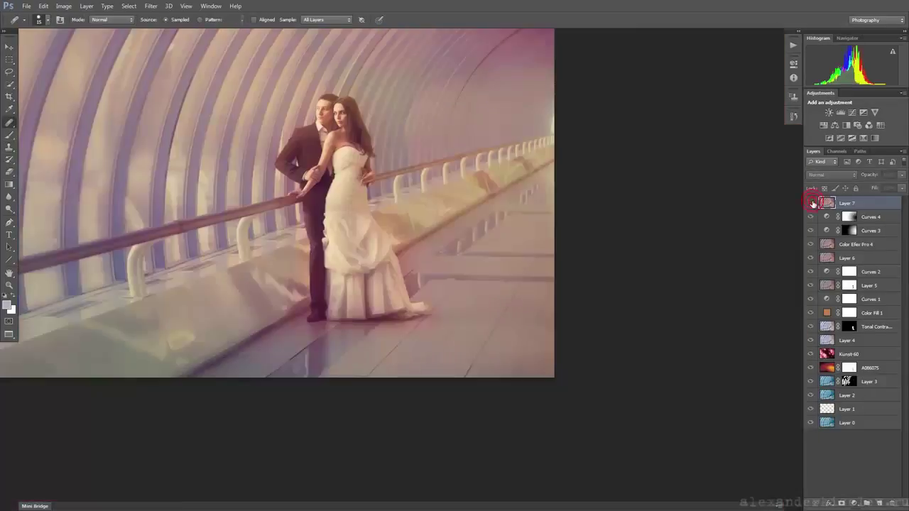
click(811, 203)
click(812, 204)
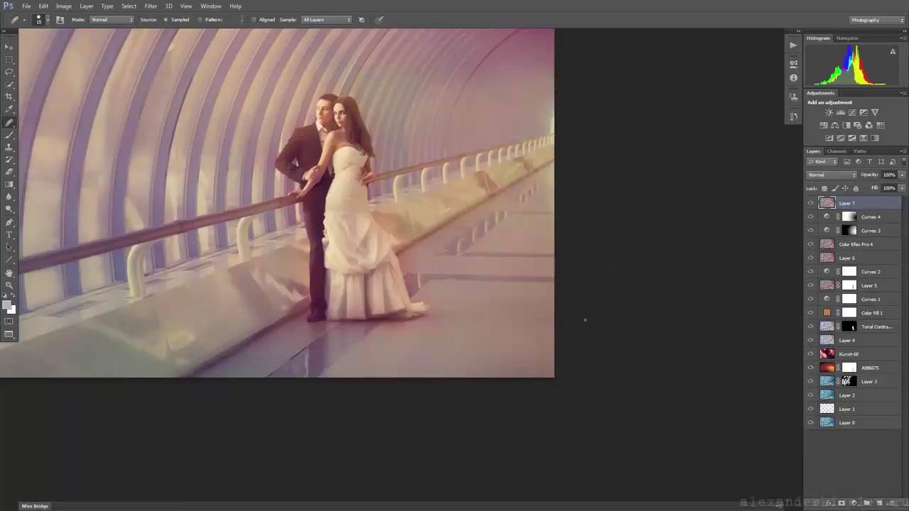
scroll(585, 319, up, 5)
key(ctrl+0)
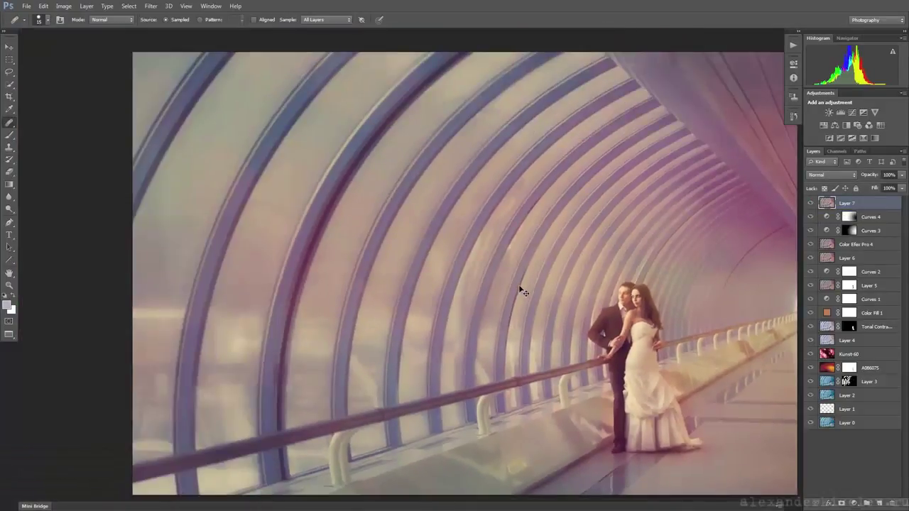
drag(518, 282, 427, 252)
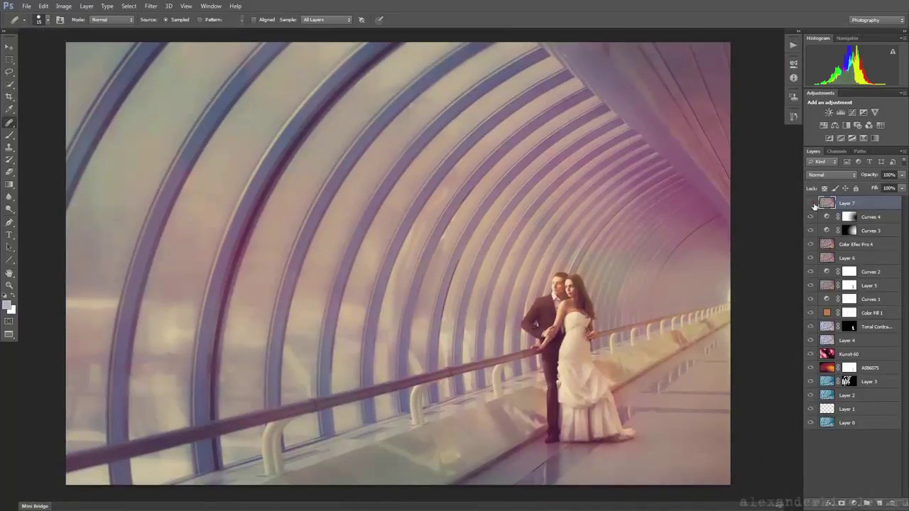
drag(528, 281, 478, 283)
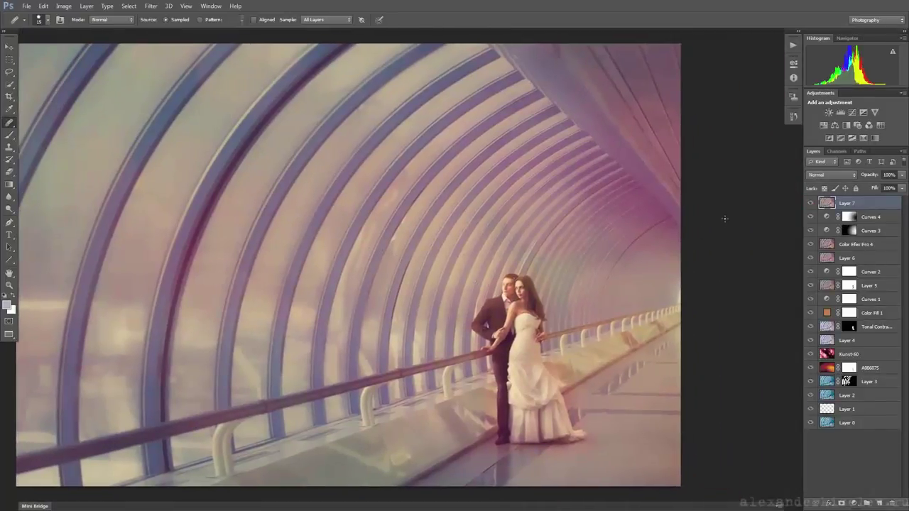
- Duplicate Layer 7 and apply a 2-pixel Gaussian blur to the copy
key(ctrl+j)
click(151, 6)
mouse_move(156, 101)
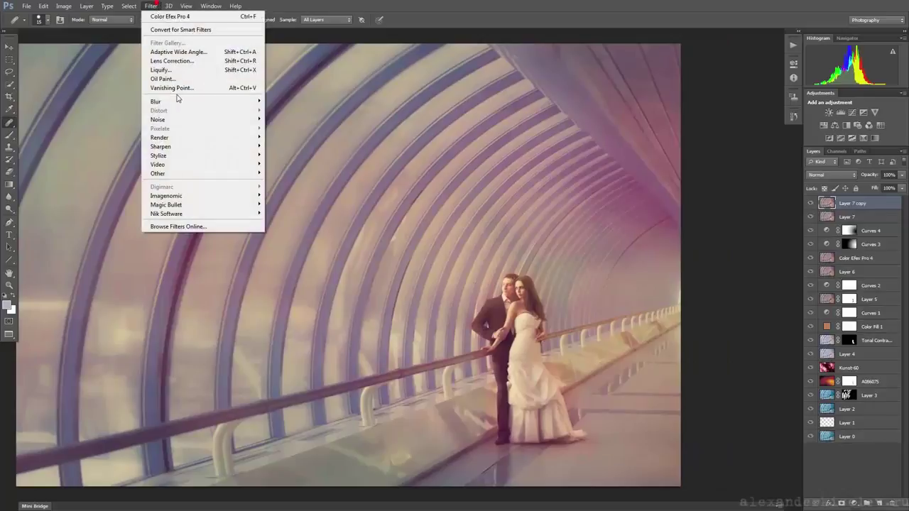
click(312, 168)
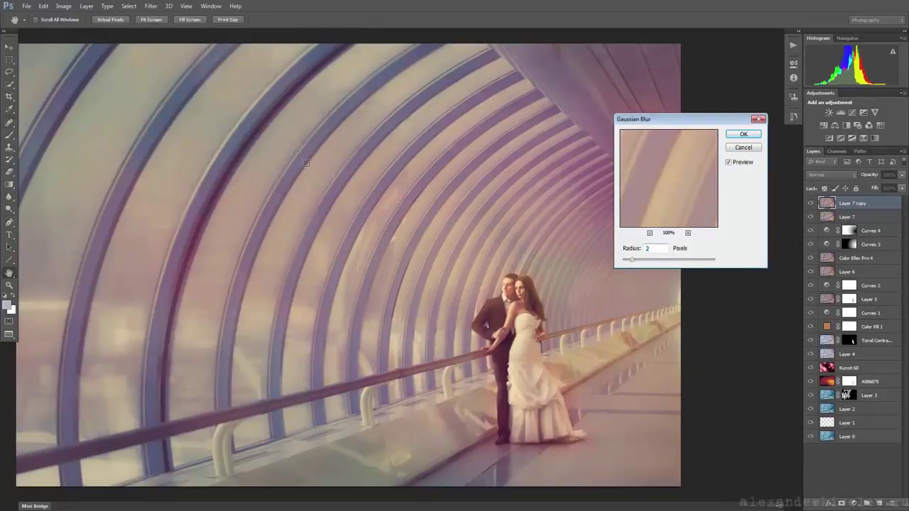
key(Return)
key(j)
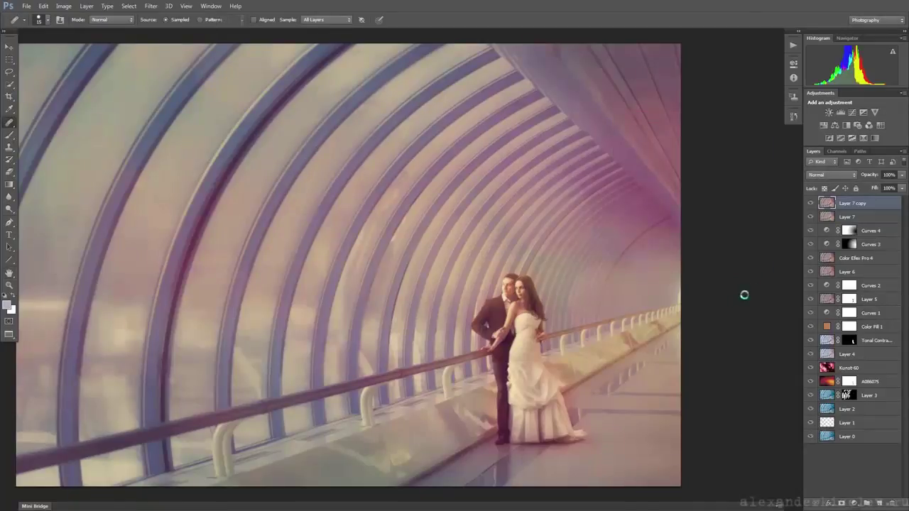
- Give the blurred copy a black mask and set up a large white 10% opacity brush
click(840, 502)
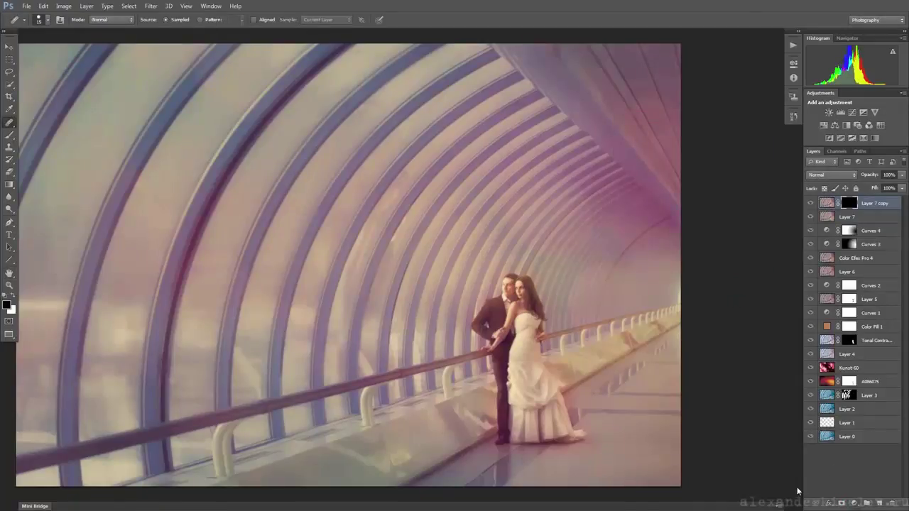
key(b)
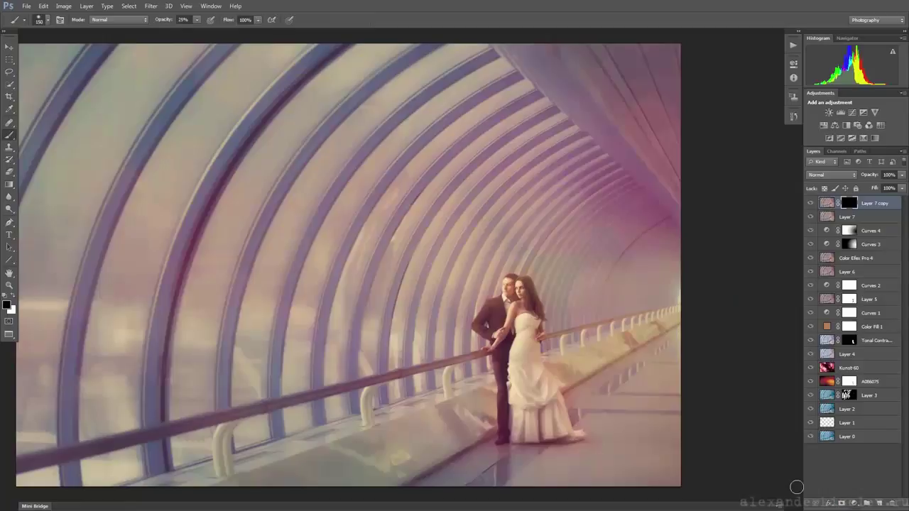
key(x)
key(1)
key(ctrl+minus)
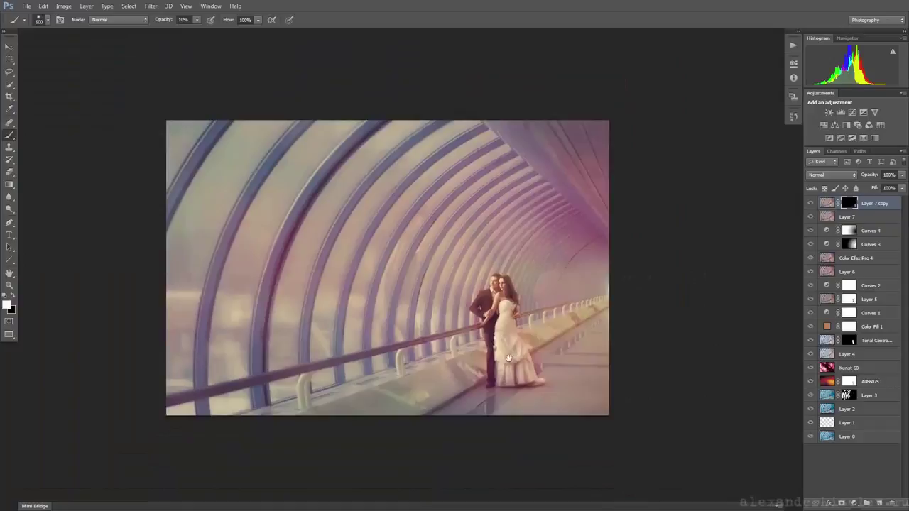
key(ctrl+plus)
key(ctrl+minus)
key(ctrl+plus)
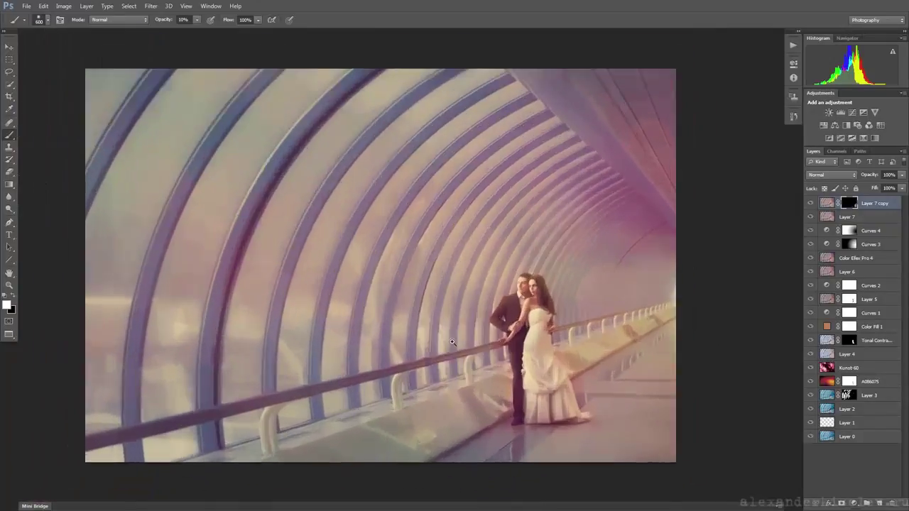
- Add a Color Balance adjustment layer above the blurred Layer 7 copy
click(833, 127)
key(ctrl+minus)
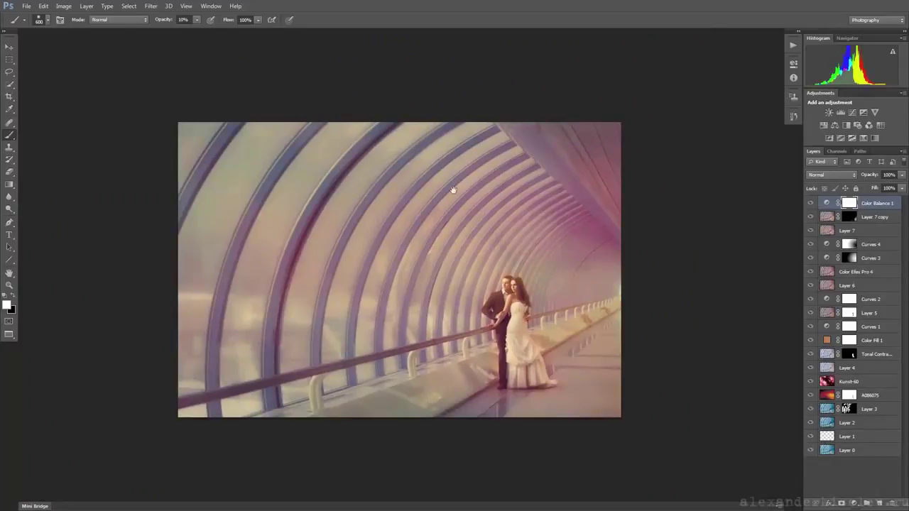
key(ctrl+plus)
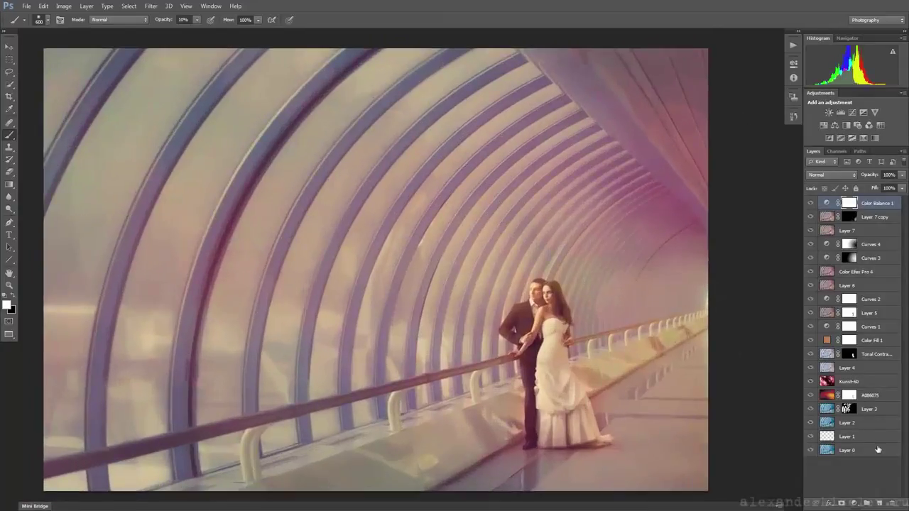
- Toggle between the original blue photo and the pink-violet grade to compare them
alt+click(811, 450)
alt+click(810, 450)
alt+click(810, 450)
alt+click(810, 450)
drag(603, 395, 633, 388)
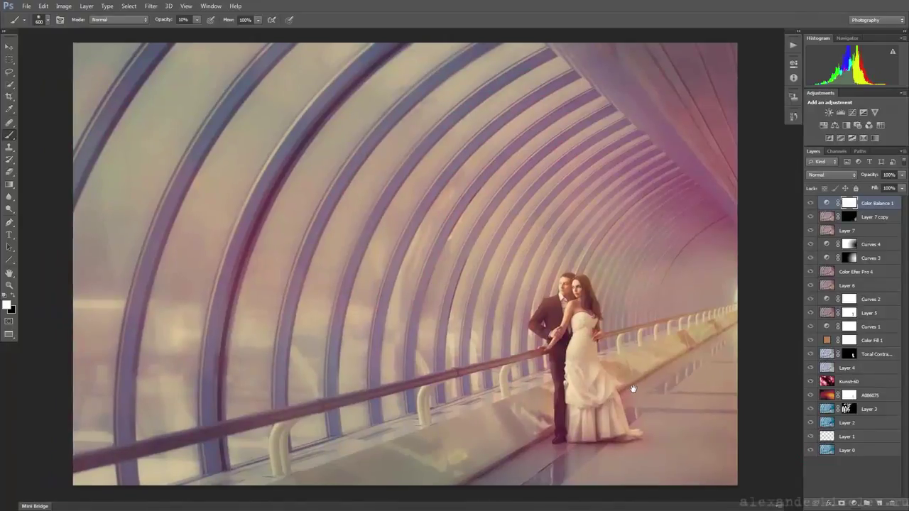